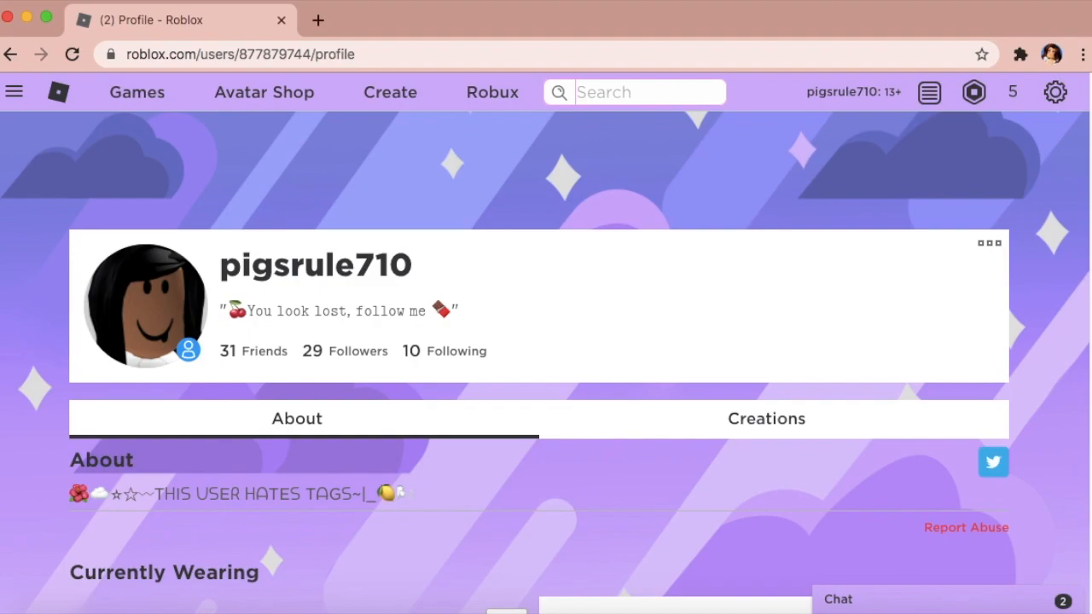
key(super+space)
text(blen)
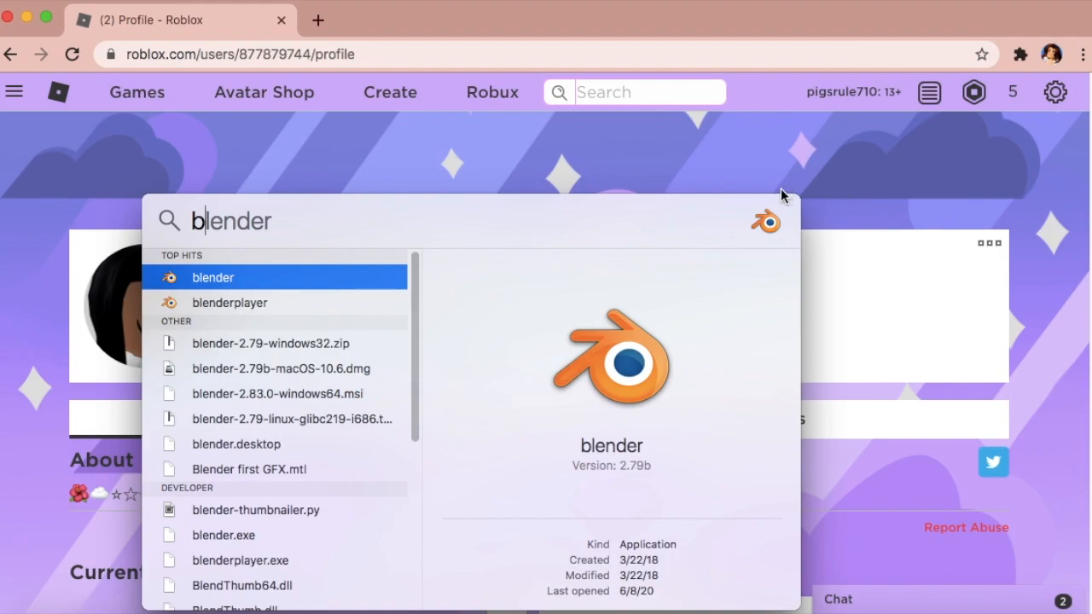
key(BackSpace)
key(Escape)
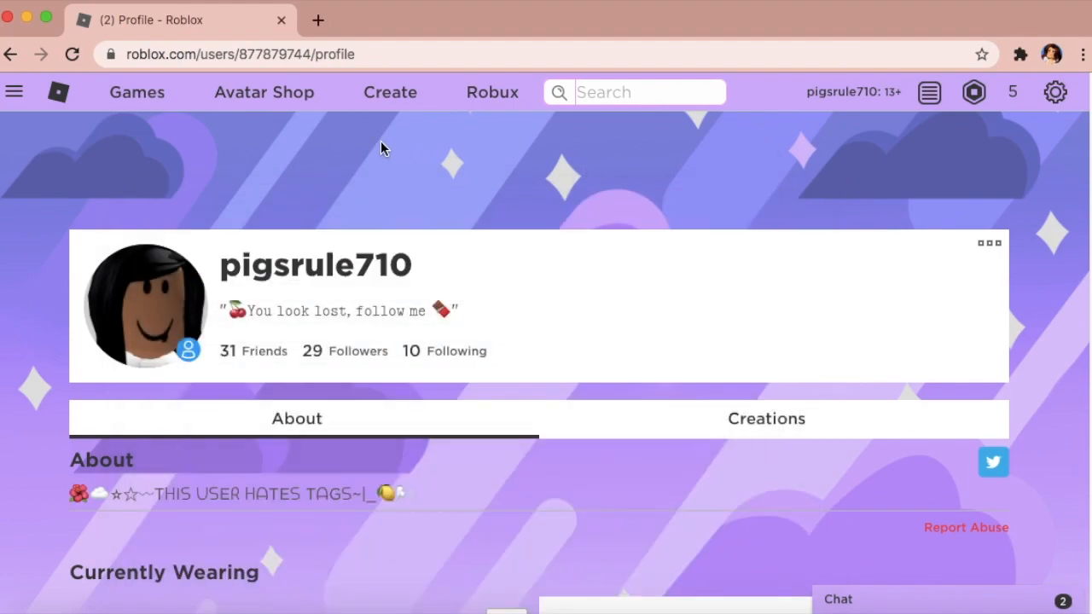
Visit the Avatar Shop catalog and open the Create page of the Roblox site
click(307, 95)
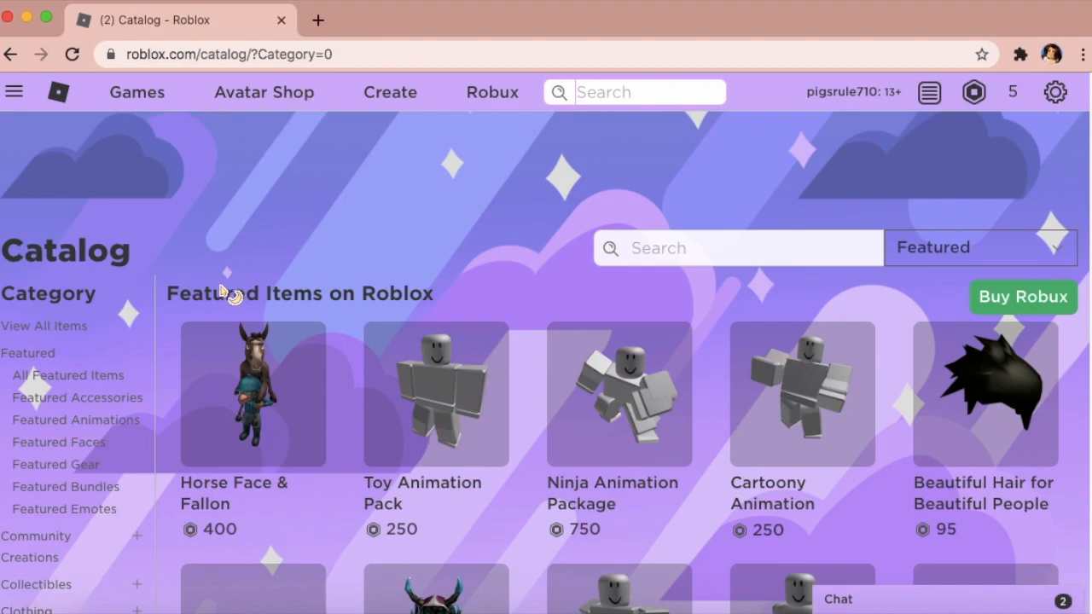
click(382, 94)
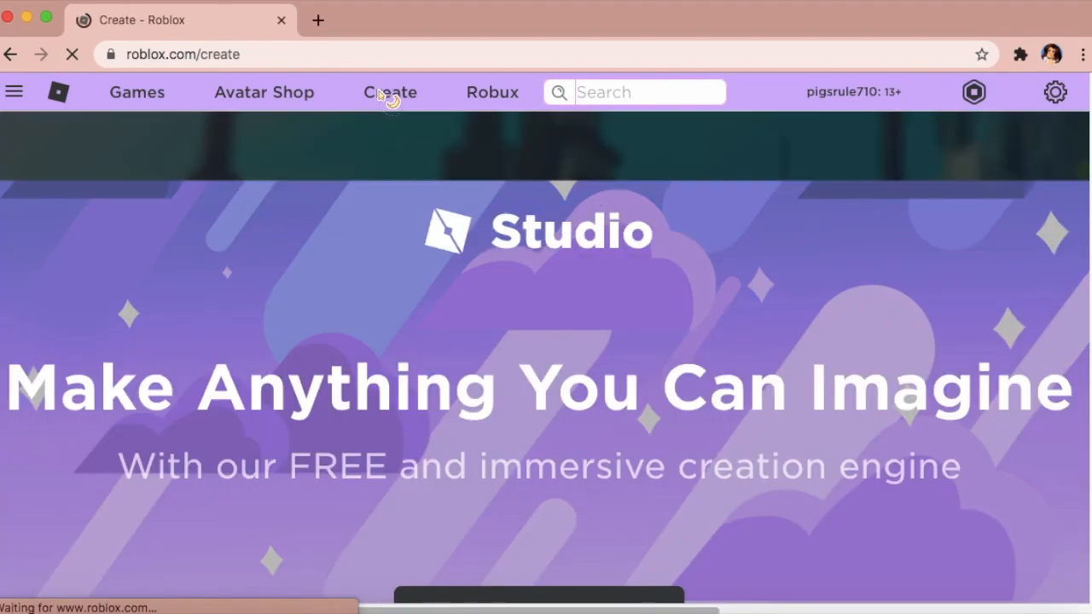
key(super+space)
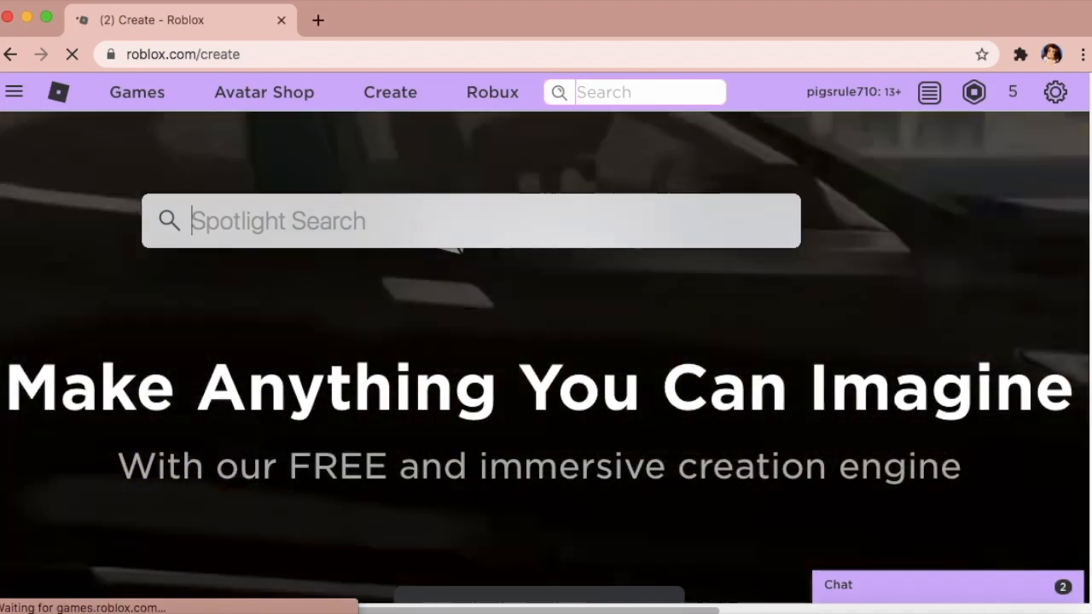
text(s)
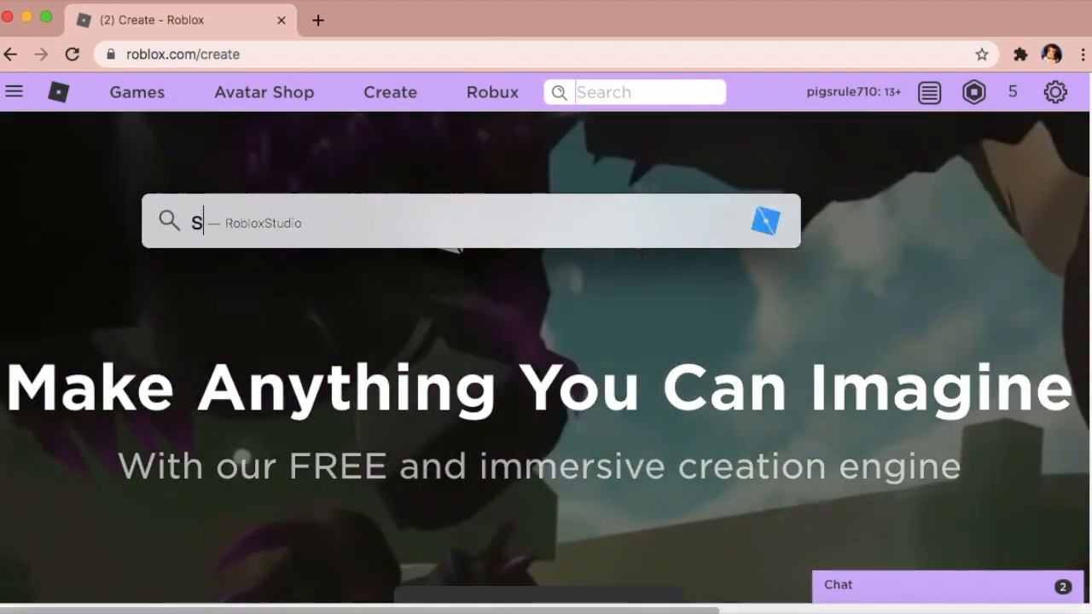
key(BackSpace)
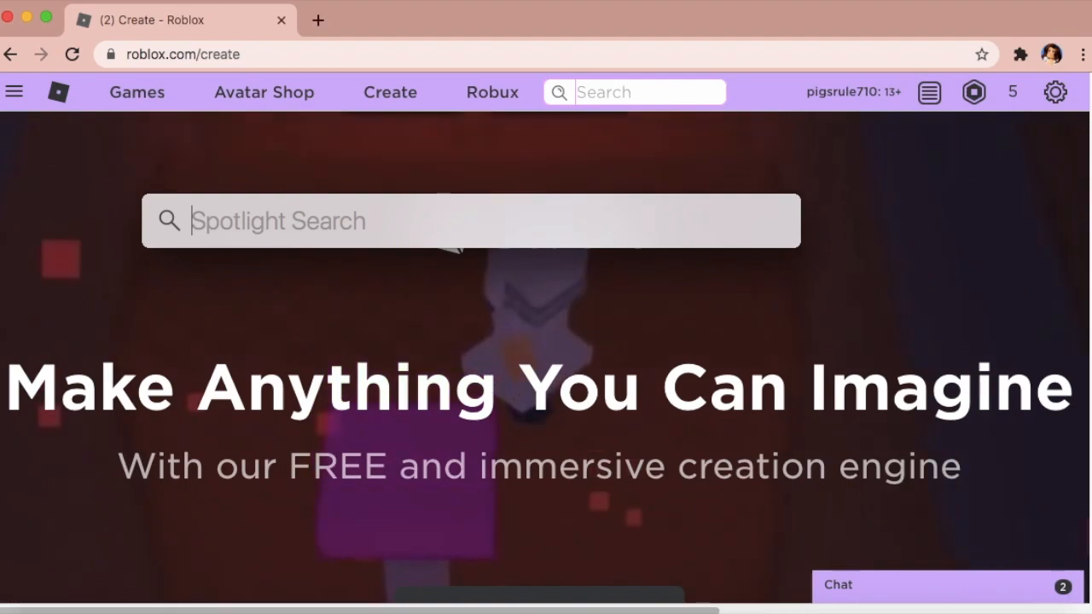
key(Escape)
Launch Roblox Studio from the Create page and start a new place from the Baseplate template
scroll(747, 293, down, 3)
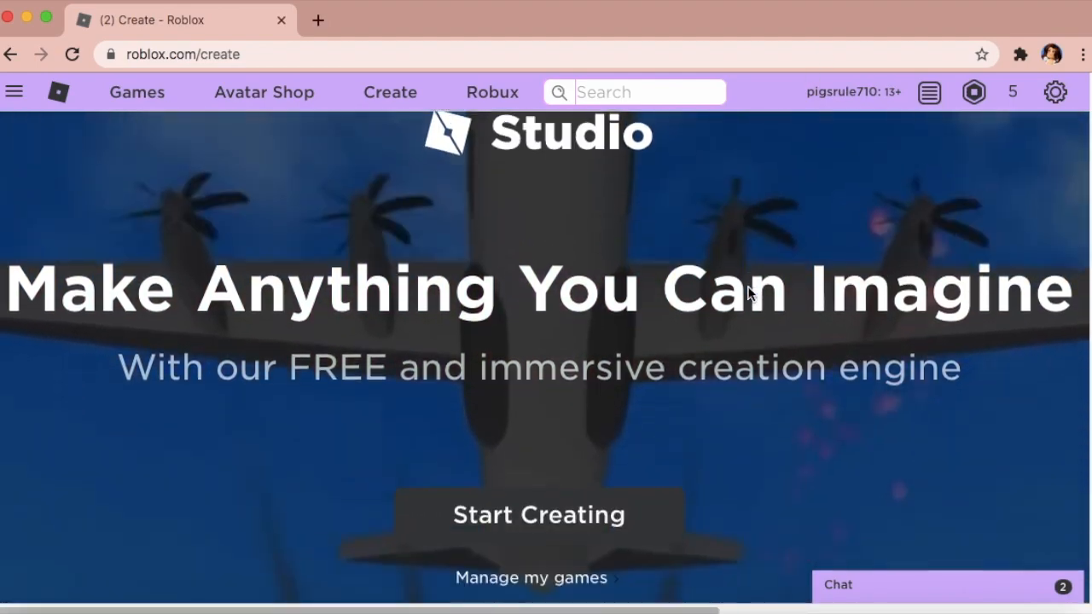
click(587, 453)
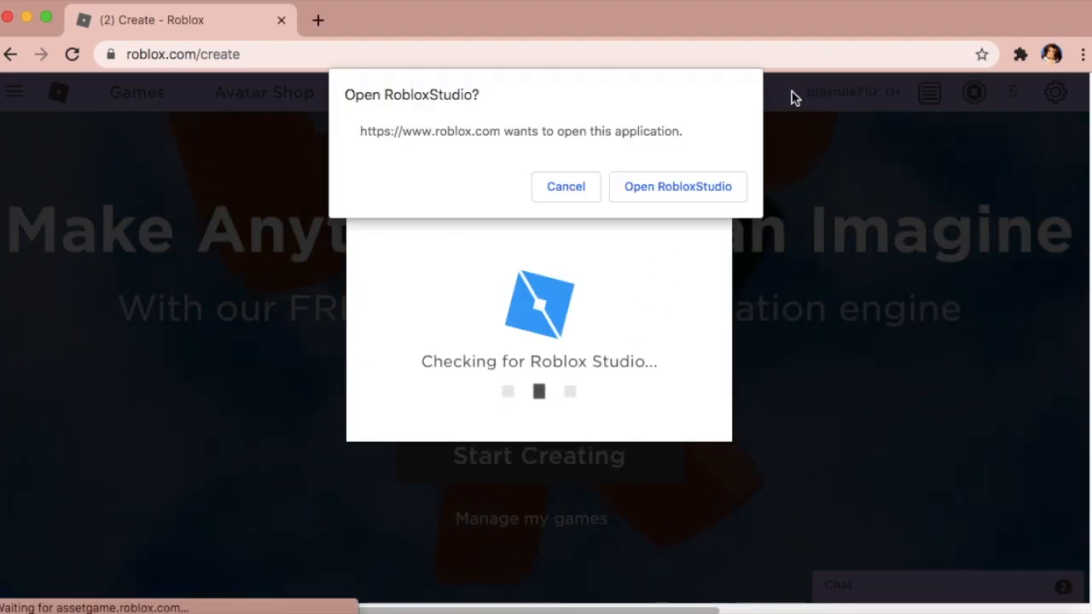
click(724, 191)
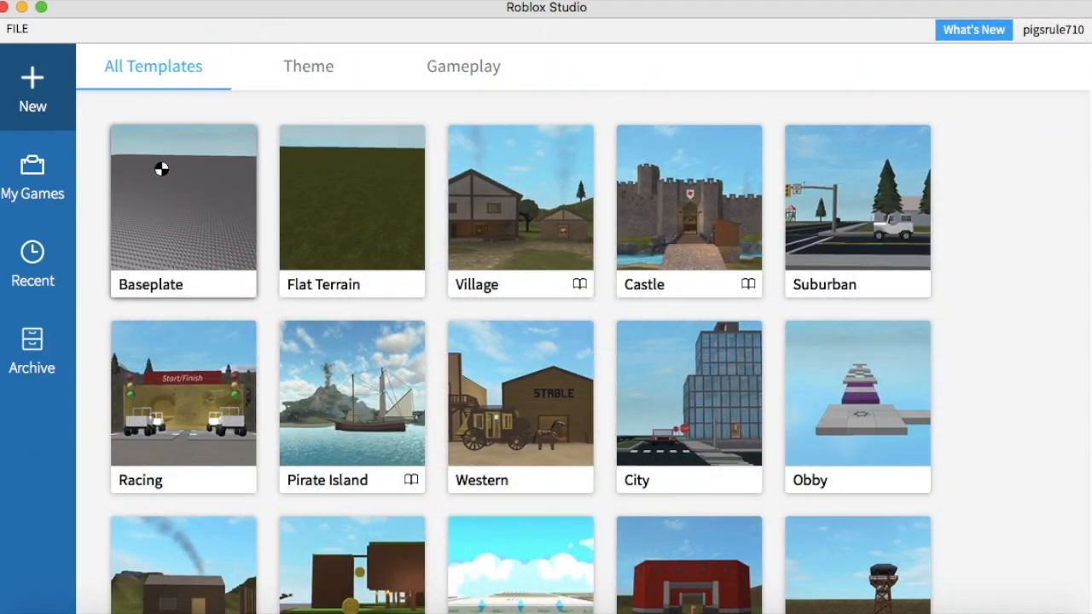
click(158, 170)
right_drag(481, 277, 482, 277)
key(w)
key(s)
right_drag(481, 278, 481, 278)
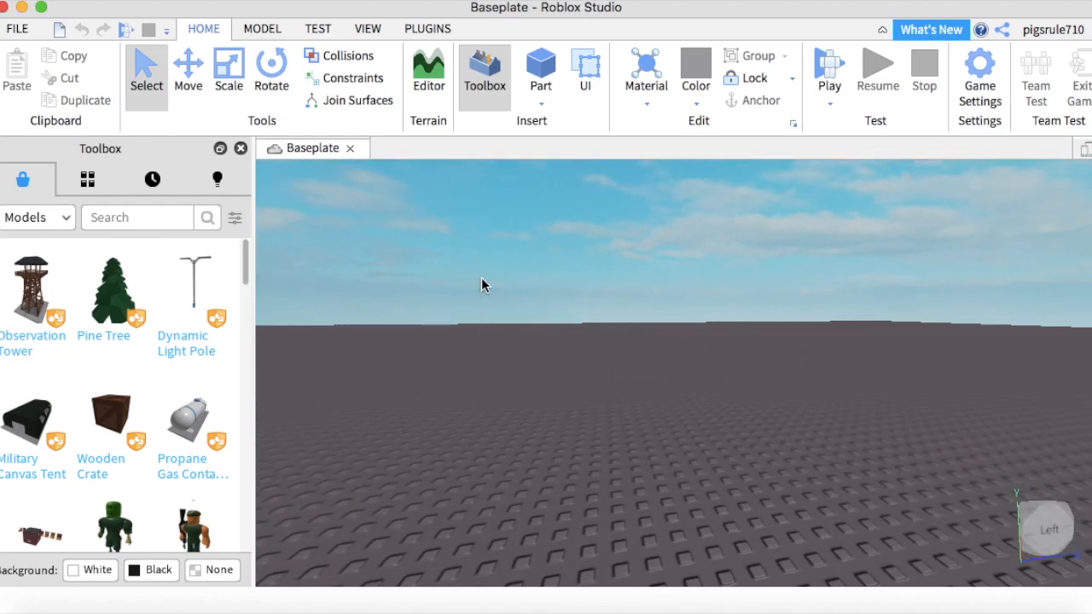
key(e)
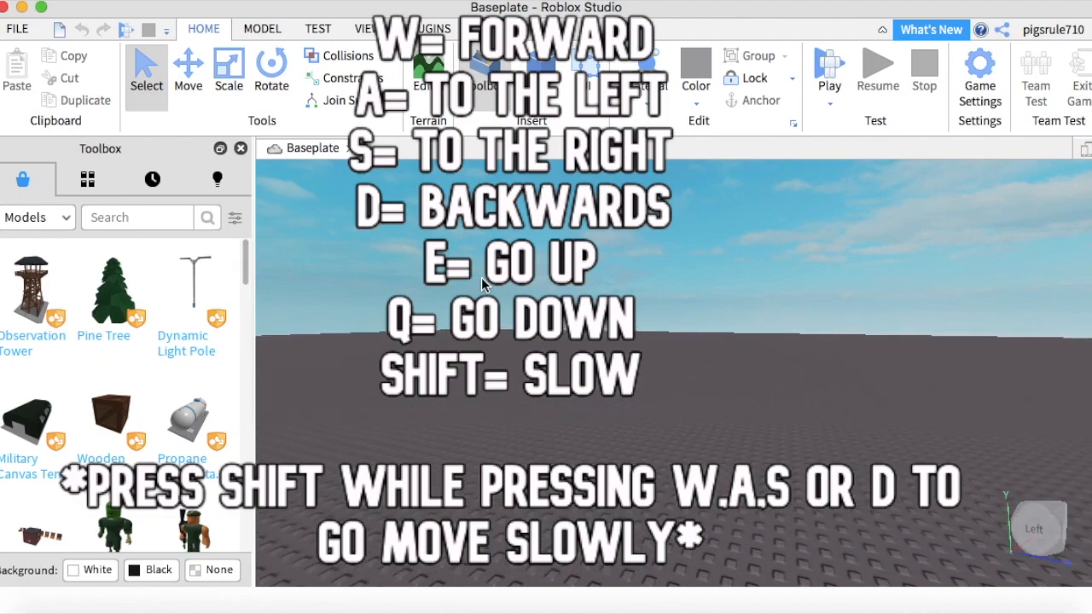
right_drag(481, 277, 481, 278)
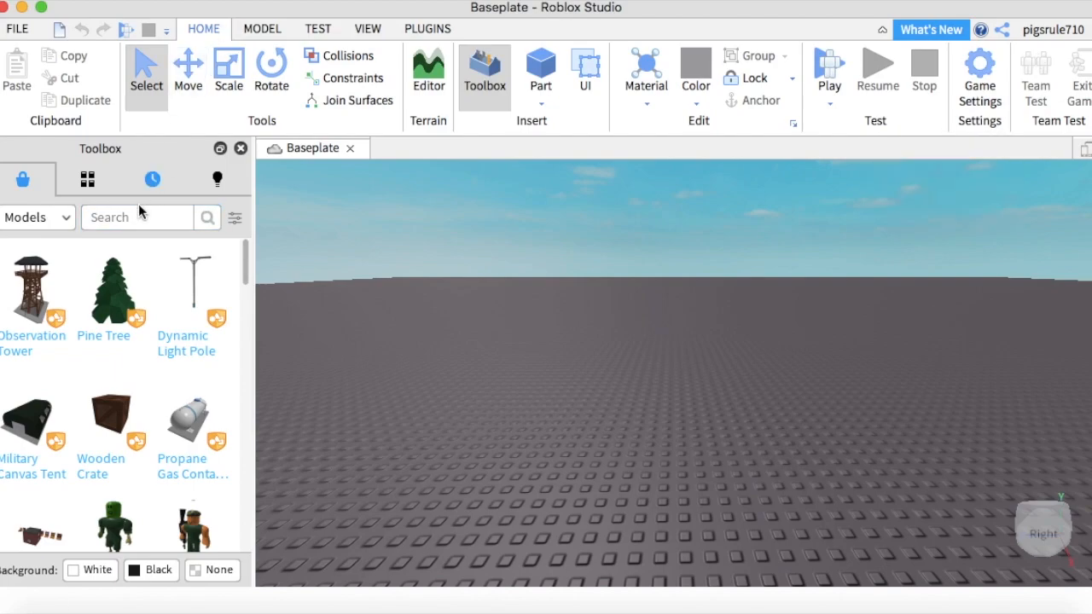
Switch the Toolbox to Plugins and search for "Load Character"
click(59, 224)
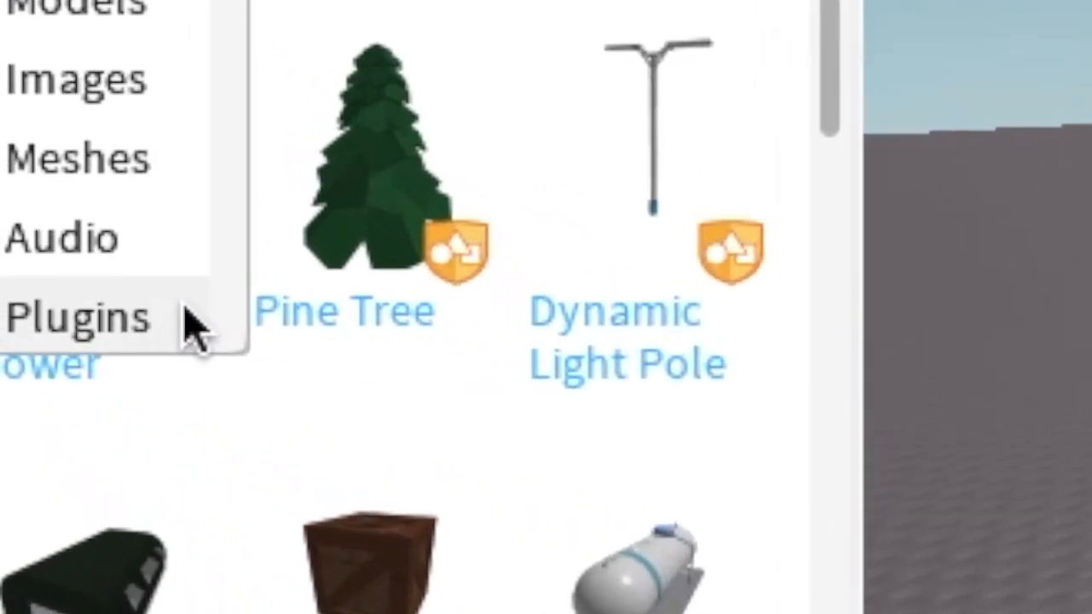
click(188, 322)
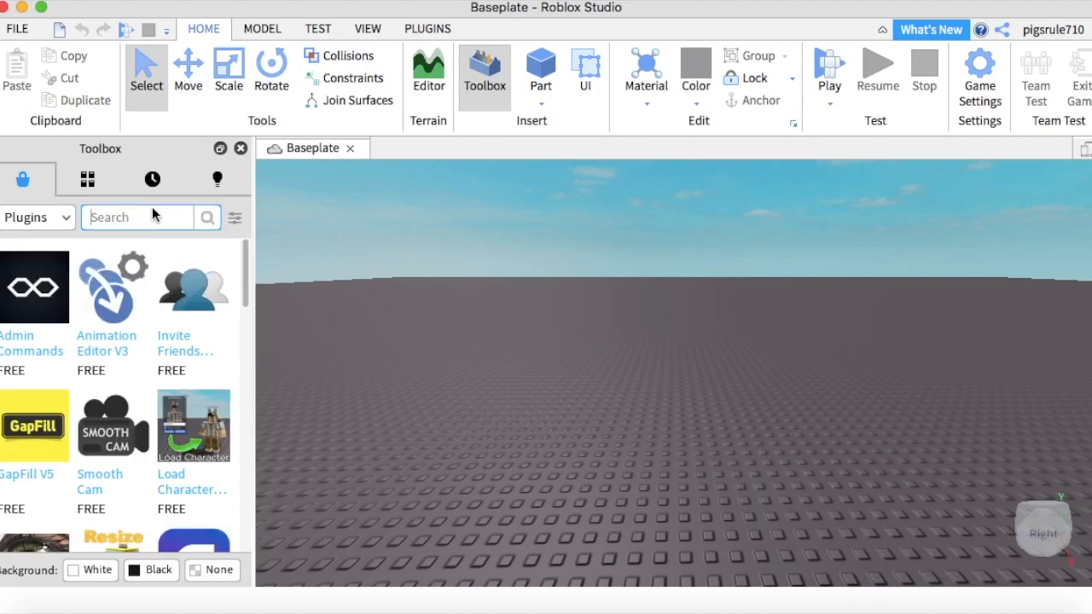
click(431, 29)
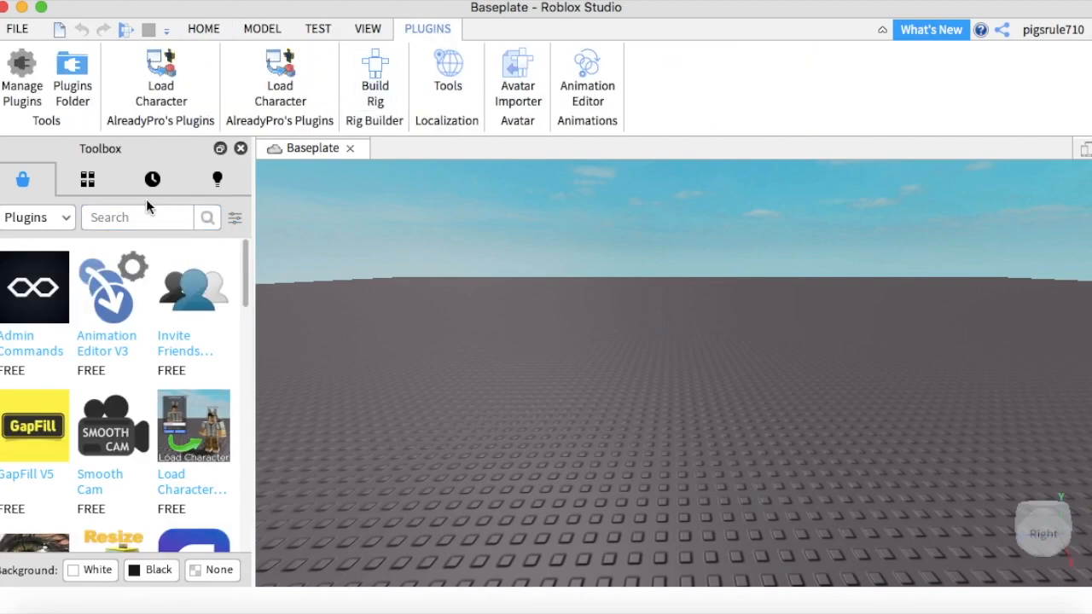
text(Load)
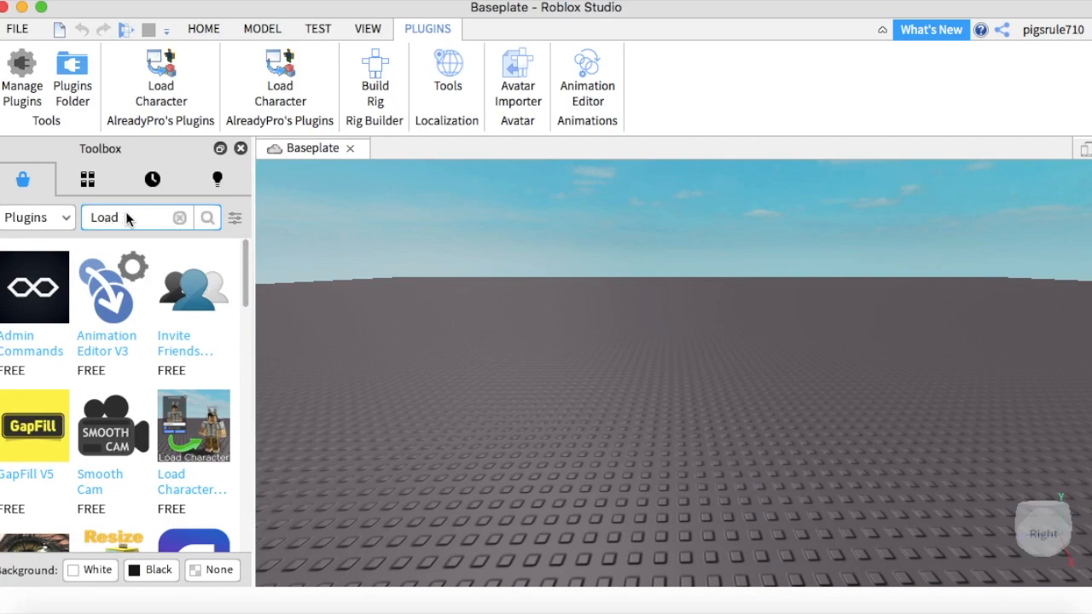
text( Character)
key(Return)
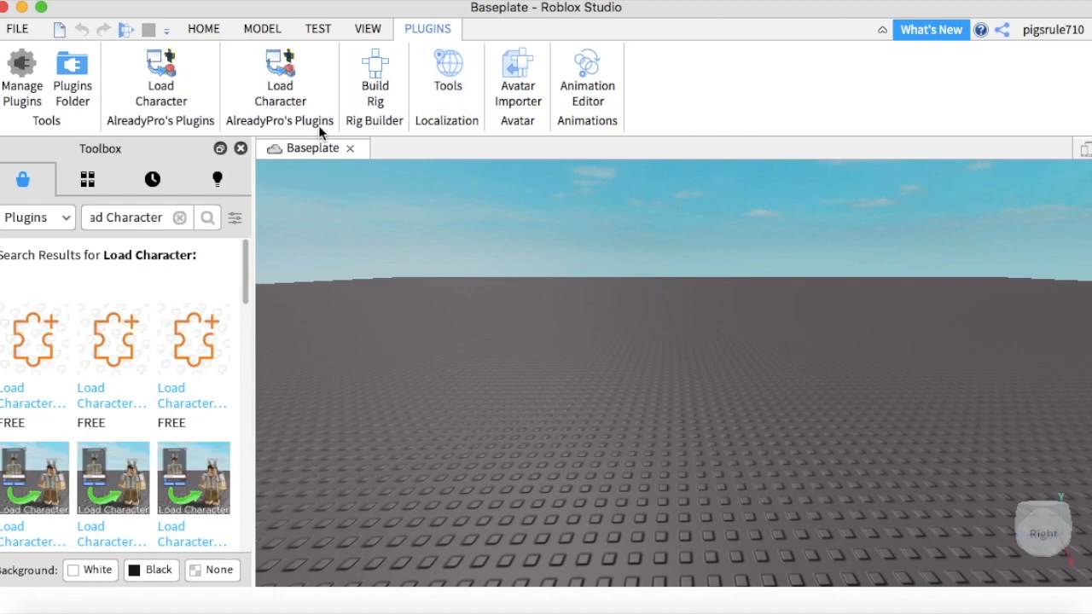
Install the free Load Character plugin whose thumbnail shows an avatar and a green arrow
scroll(189, 375, down, 3)
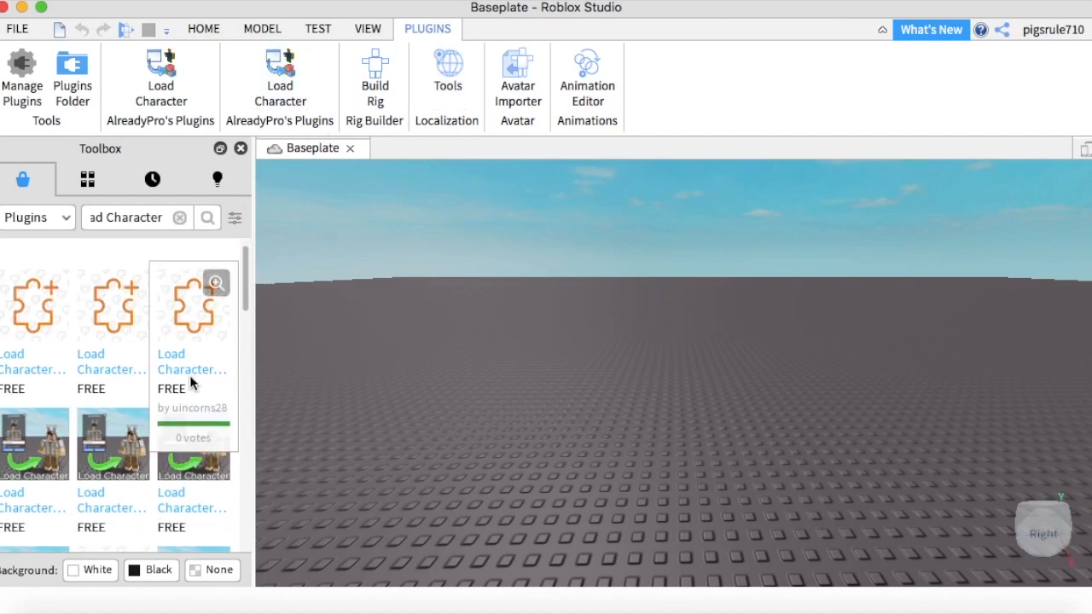
scroll(186, 380, up, 3)
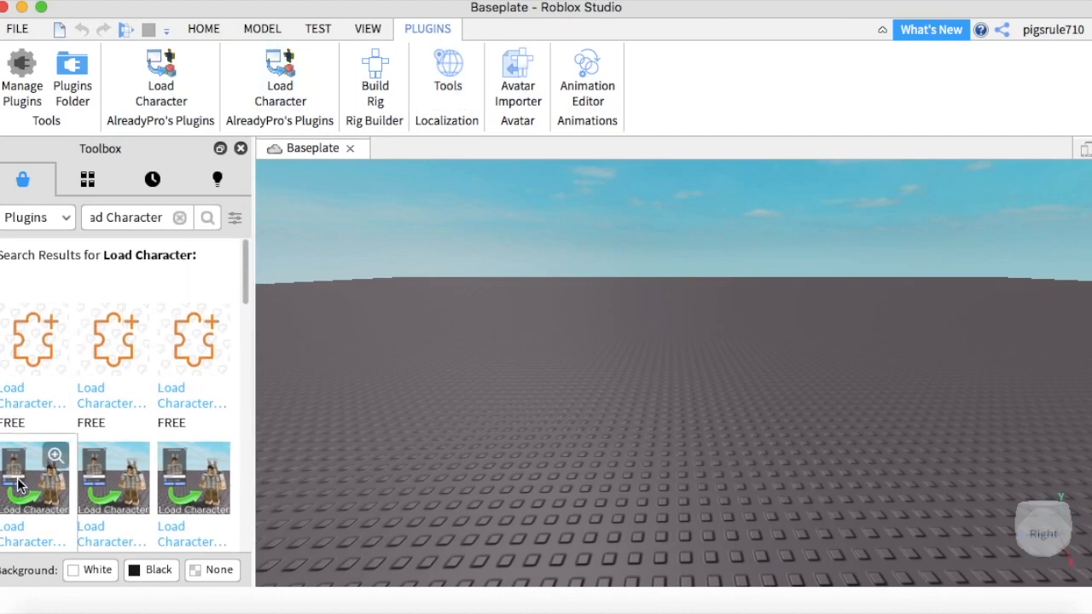
click(20, 485)
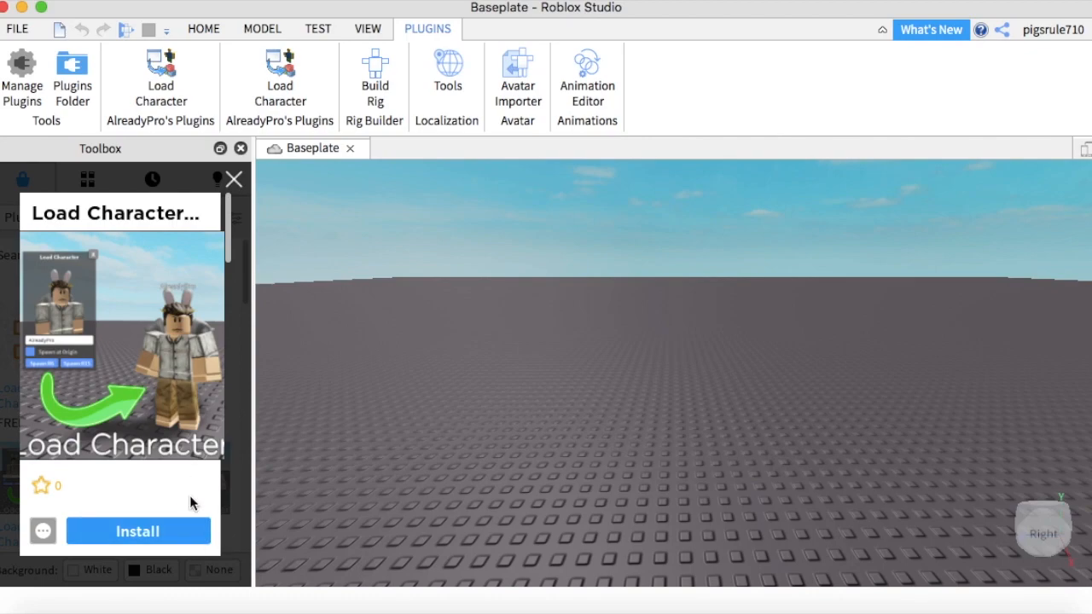
click(177, 537)
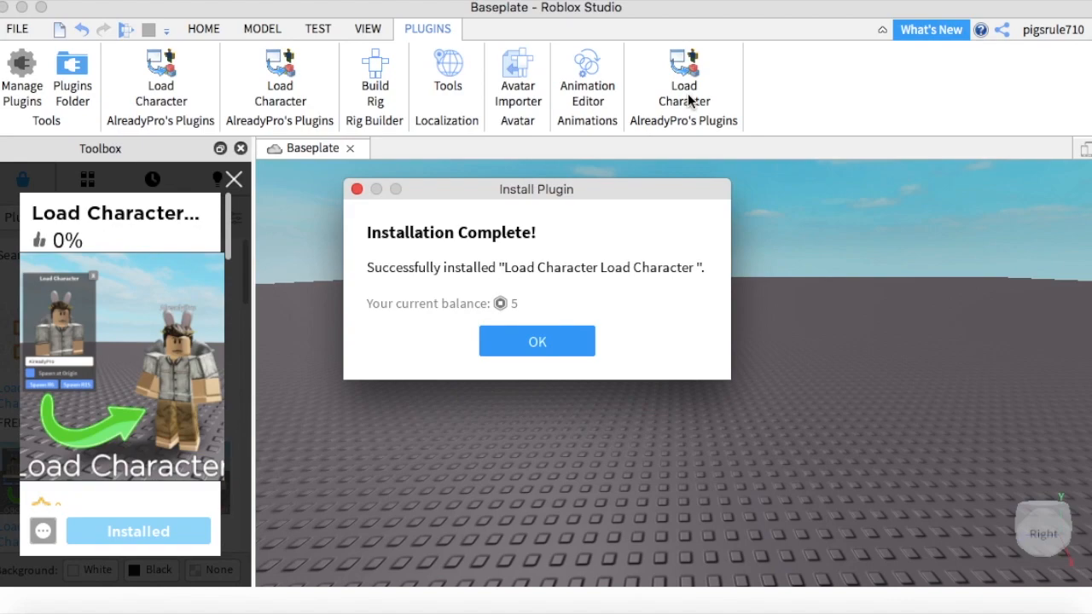
click(553, 337)
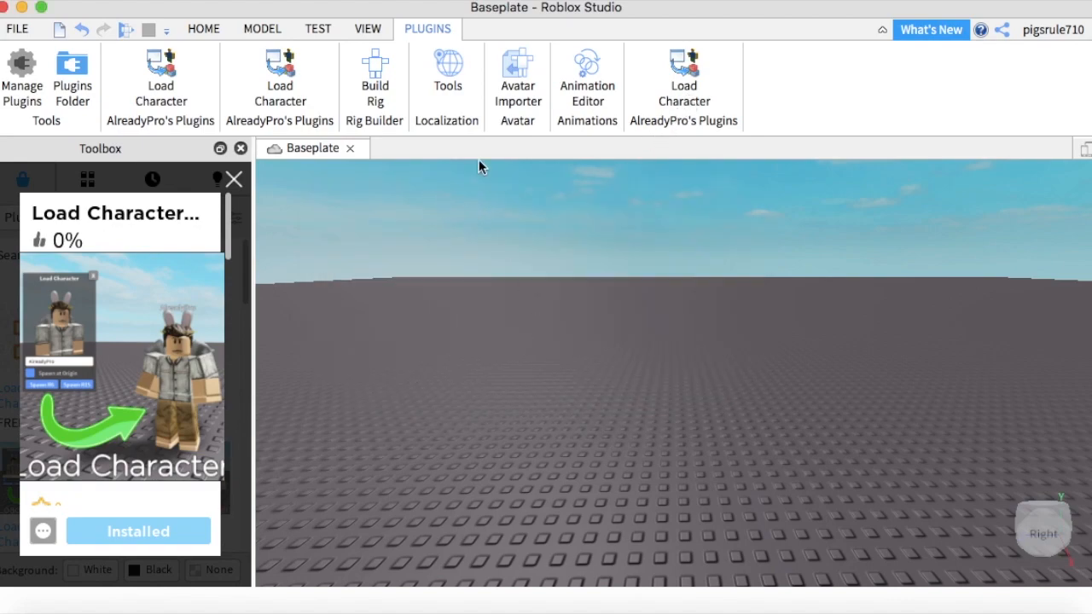
Open the newly installed Load Character plugin and replace the default username with another player's username to preview their avatar
click(685, 81)
click(527, 452)
double_click(522, 447)
click(339, 251)
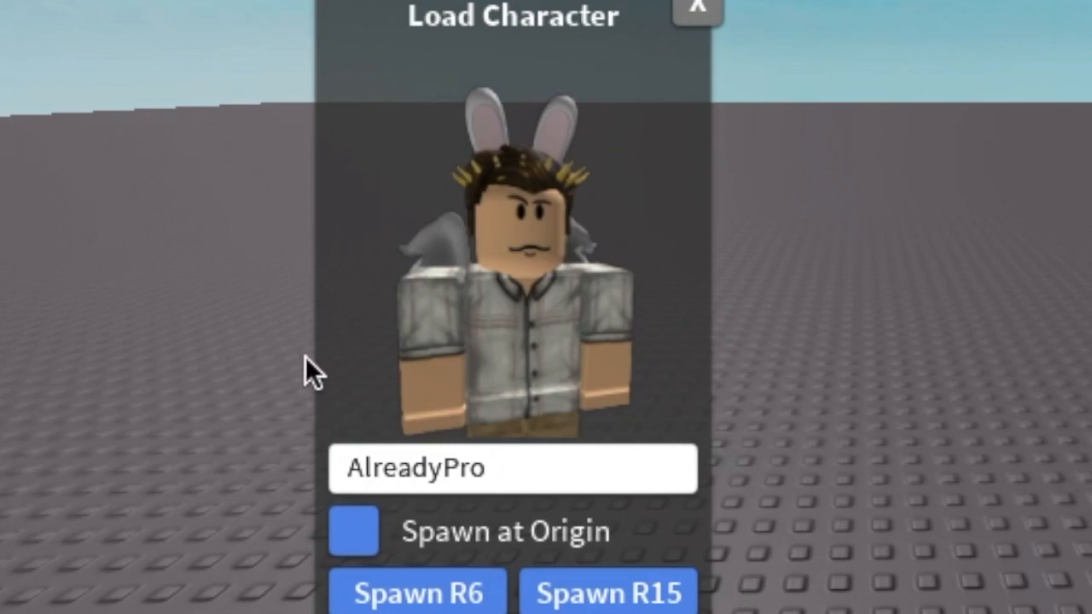
double_click(526, 479)
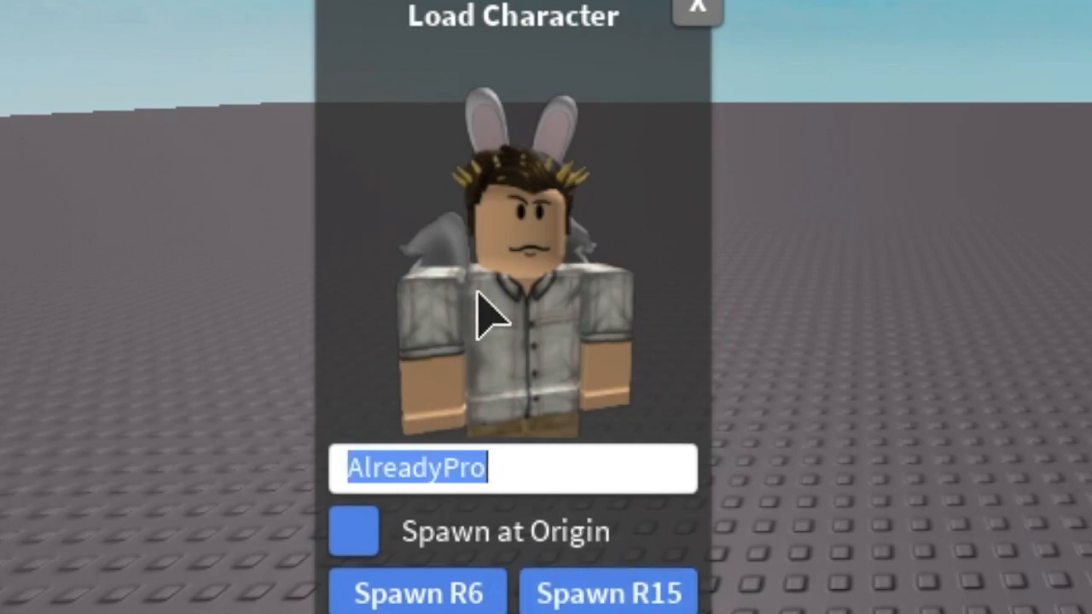
text(ayzria)
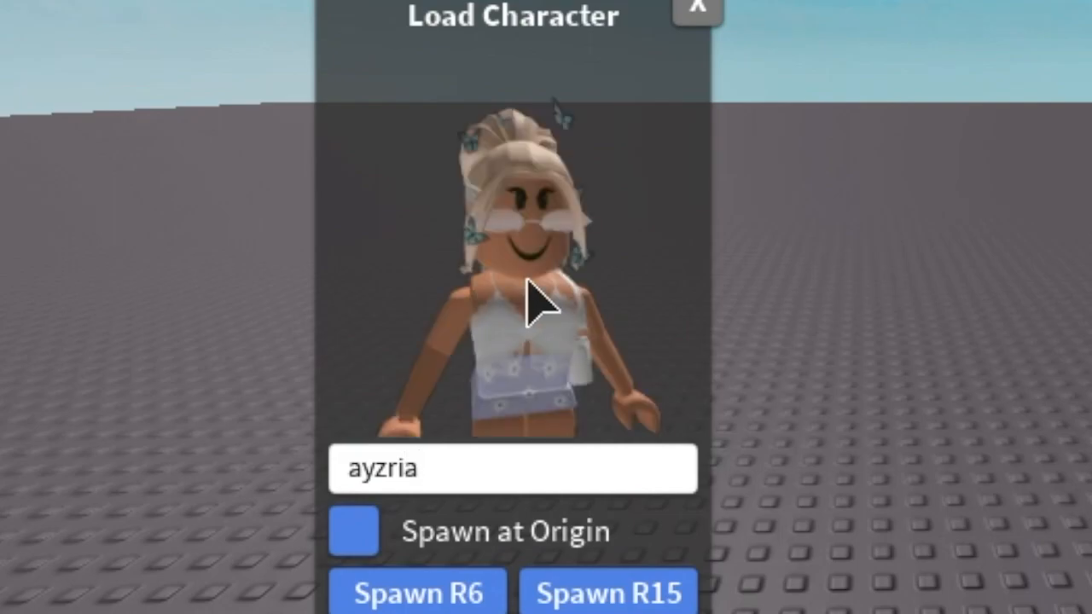
Replace the username in the Load Character window with the signed-in account's own username
key(BackSpace)
key(BackSpace)
key(BackSpace)
key(BackSpace)
key(BackSpace)
key(BackSpace)
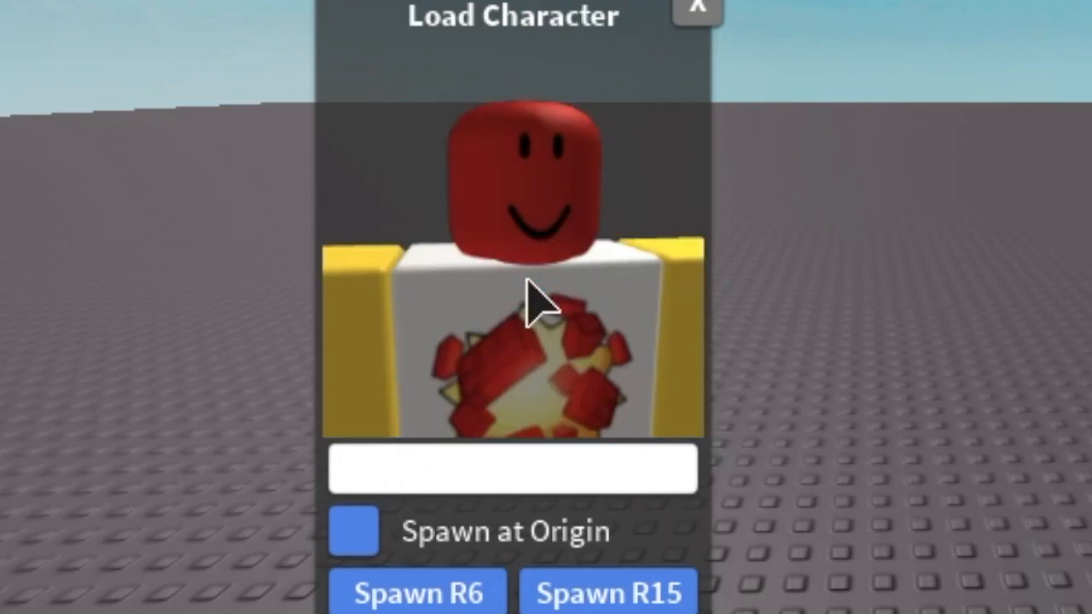
text(pigsrul)
key(BackSpace)
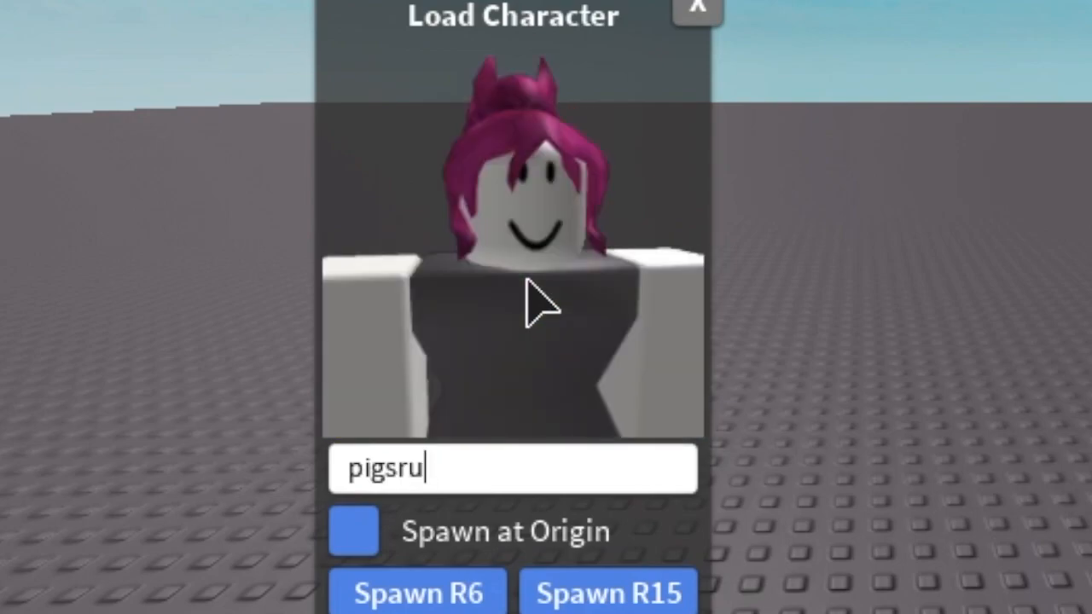
text(u)
key(BackSpace)
text(le710)
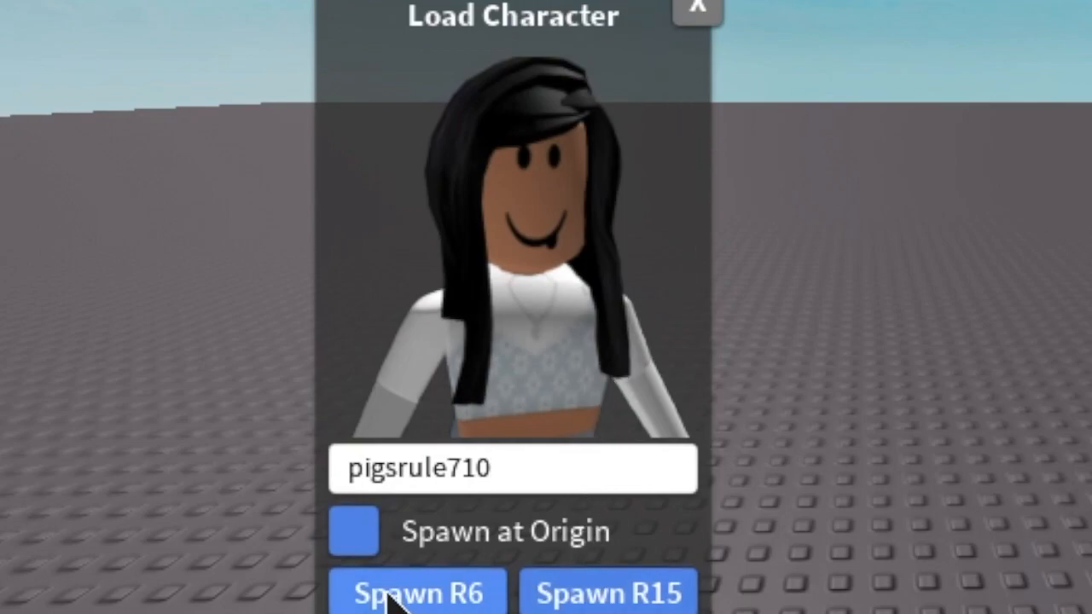
Enable Spawn at Origin and spawn the avatar in both R6 and R15 versions
click(362, 531)
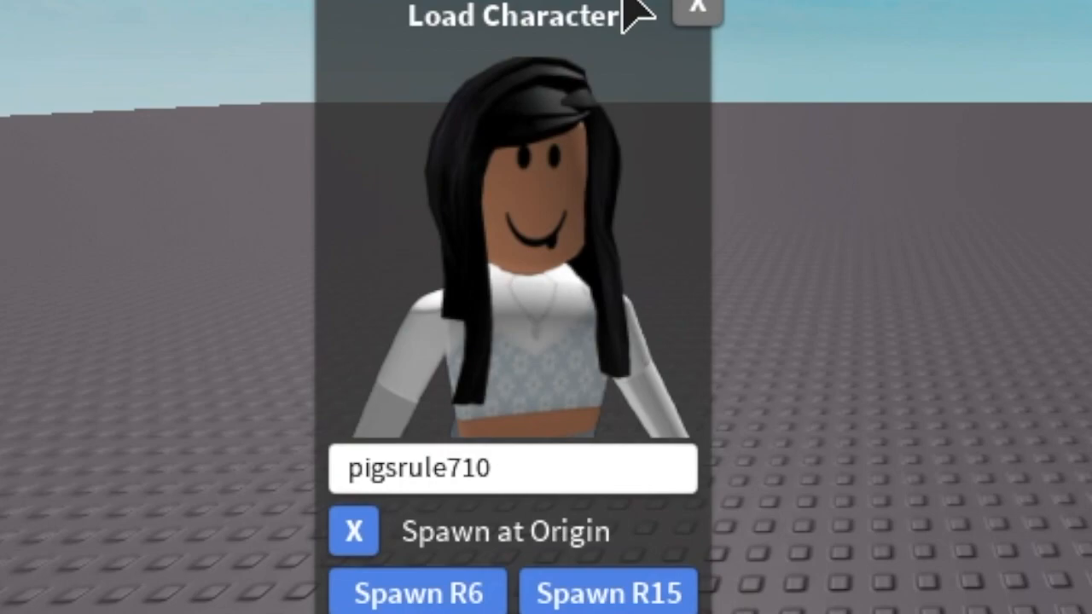
mouse_move(627, 4)
right_down()
mouse_move(572, 15)
mouse_move(610, 9)
right_up()
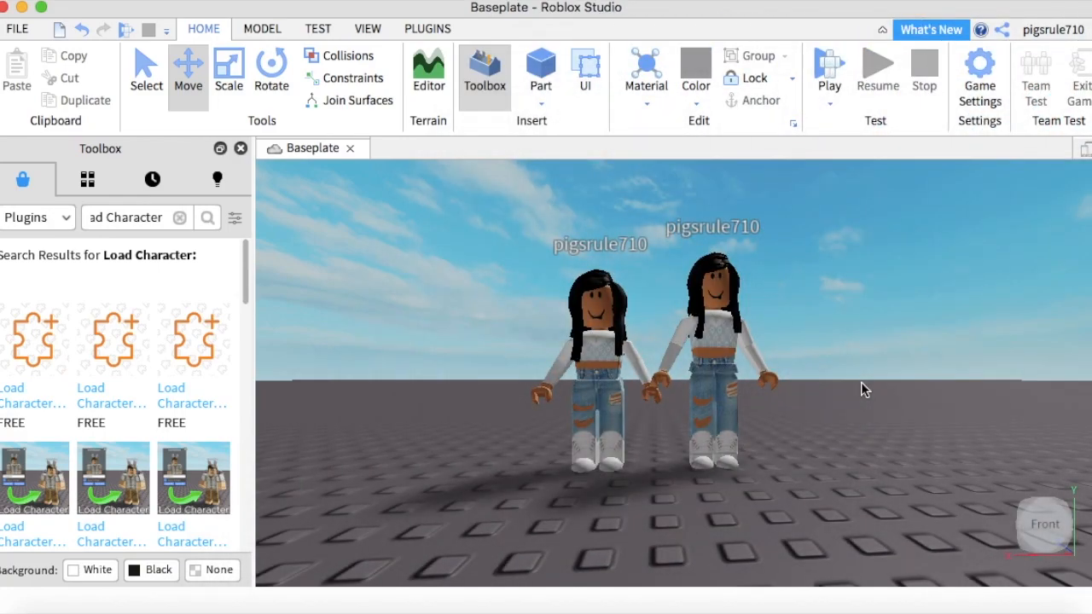
Select the shorter avatar, show the Explorer, and expand that avatar's model in the Workspace tree
click(620, 381)
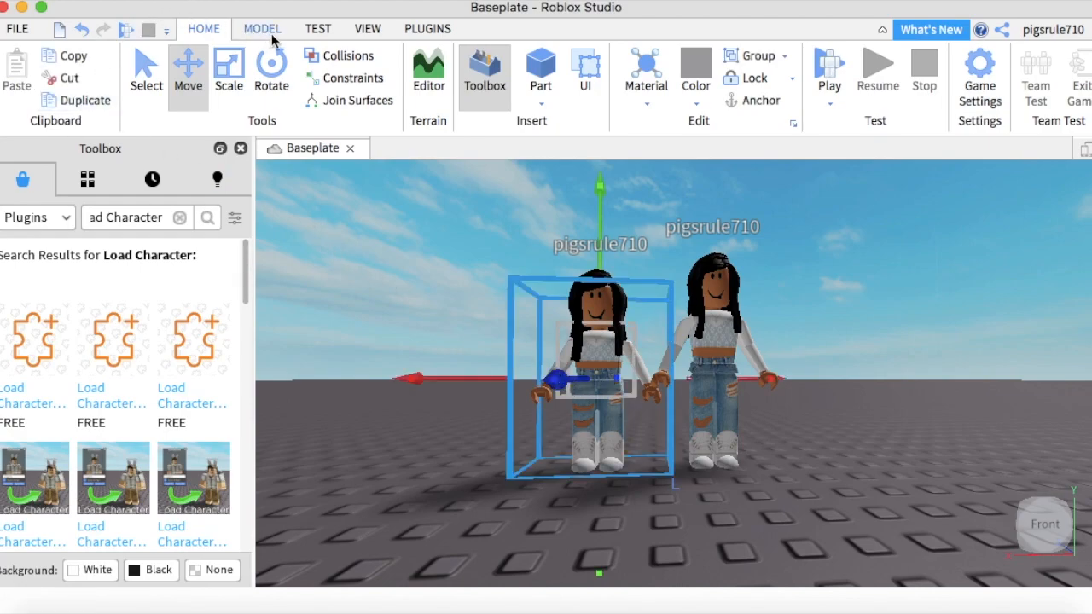
click(366, 29)
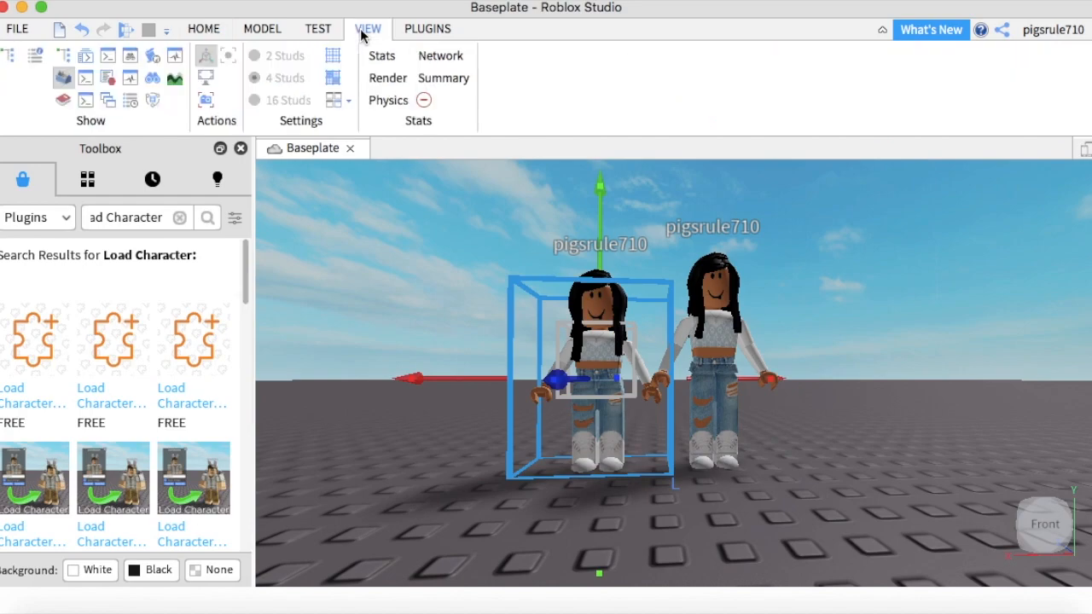
click(9, 58)
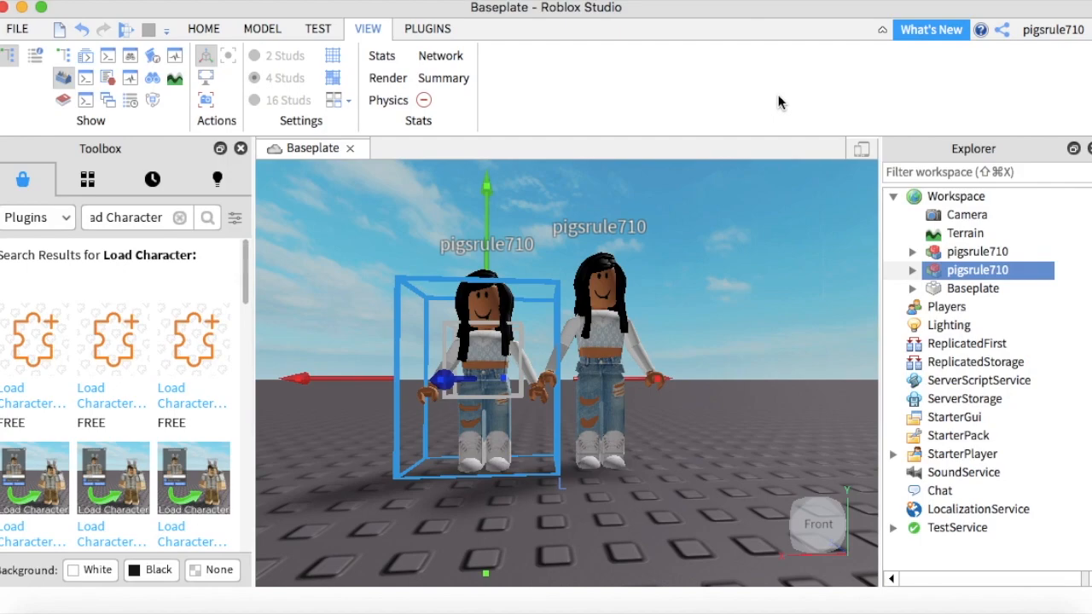
click(910, 270)
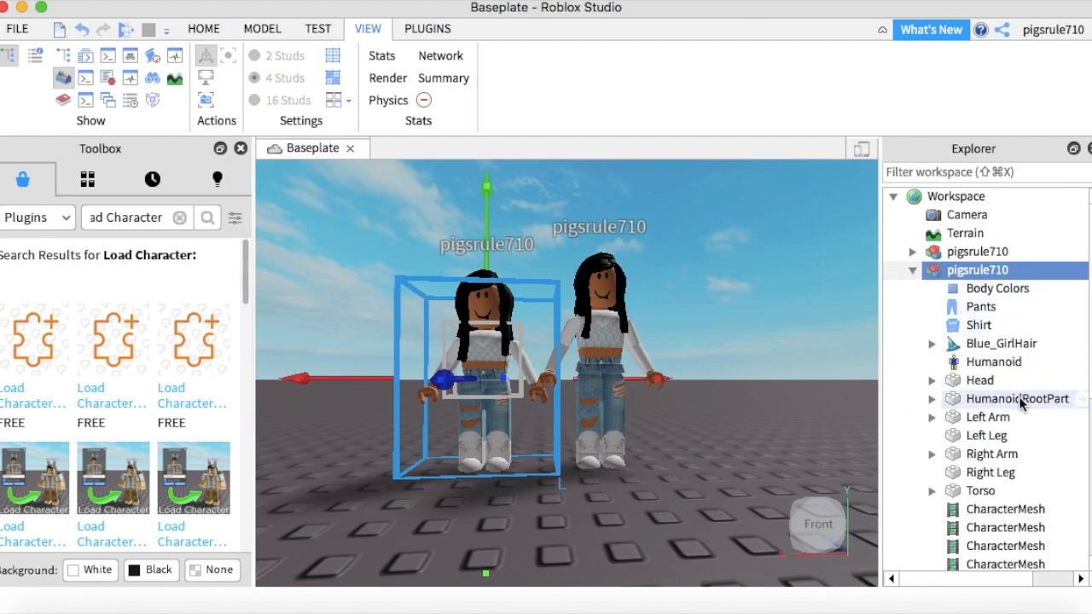
Try to shift the shorter avatar's Left Arm slightly and undo the move
click(998, 420)
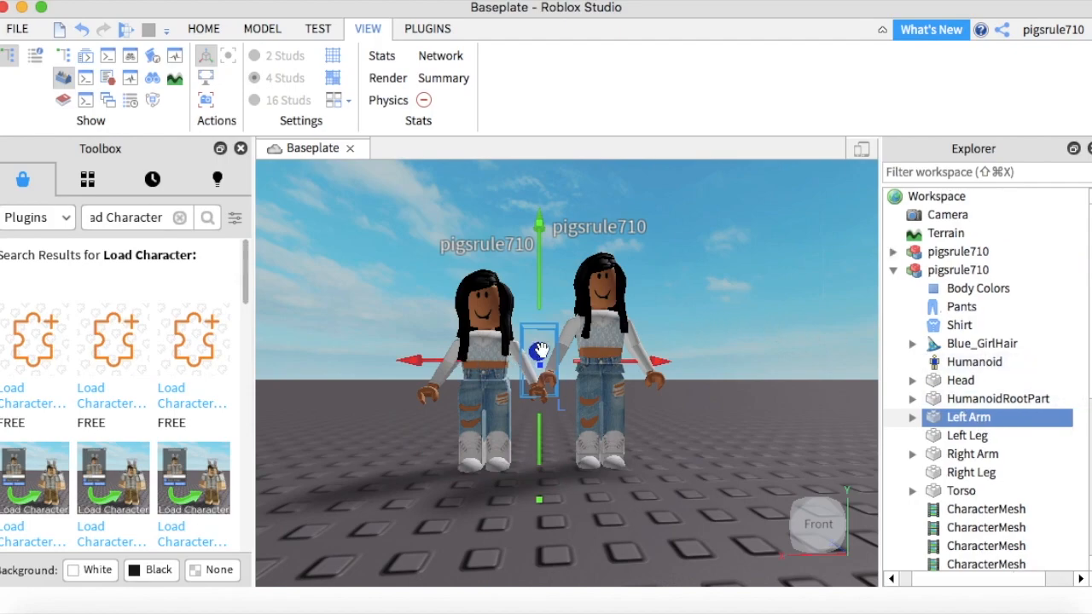
drag(532, 359, 525, 368)
click(83, 31)
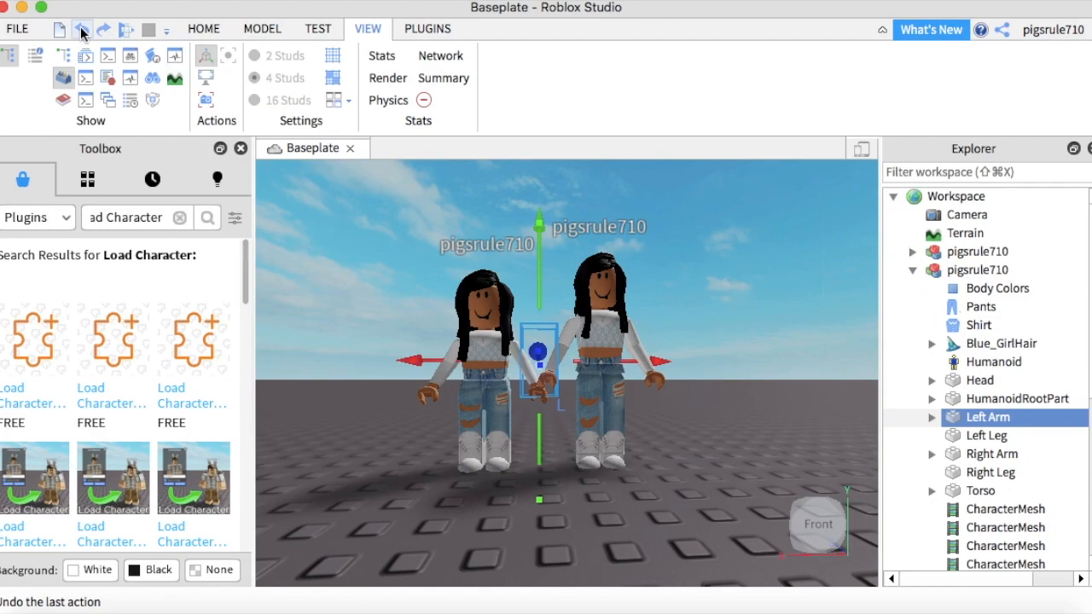
Expand the taller avatar's model in the Workspace tree and select its LeftHand, LeftUpperLeg and LeftLowerLeg parts in turn
click(627, 327)
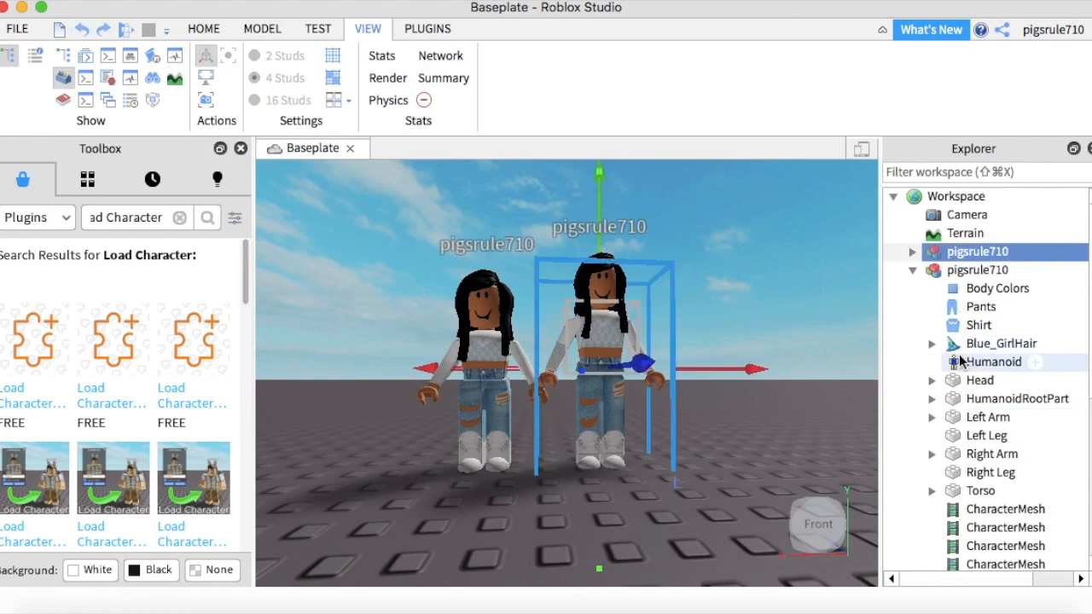
click(913, 252)
click(981, 380)
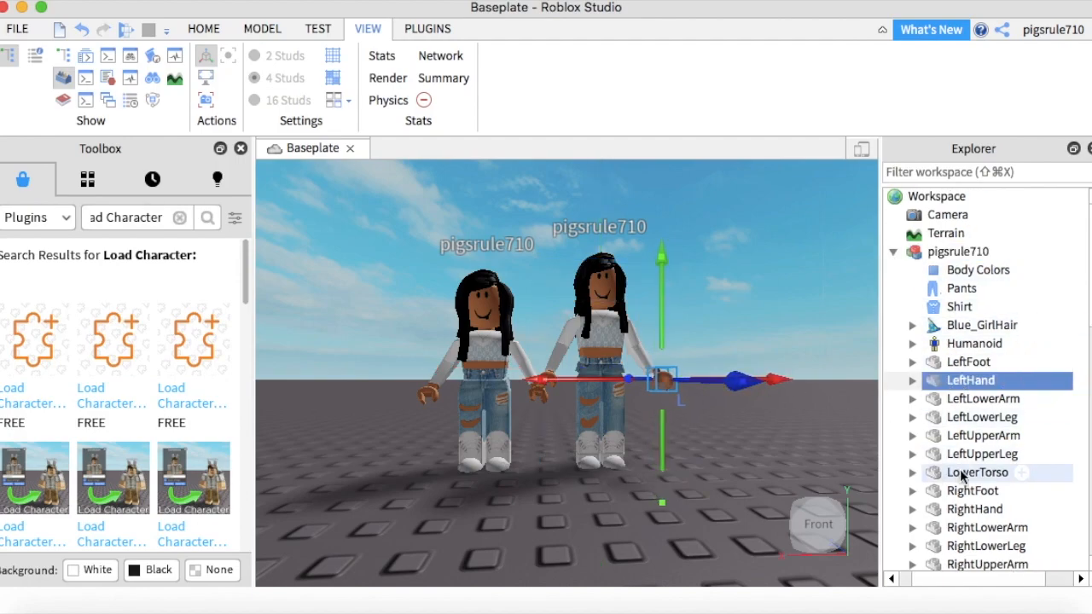
click(968, 454)
click(962, 419)
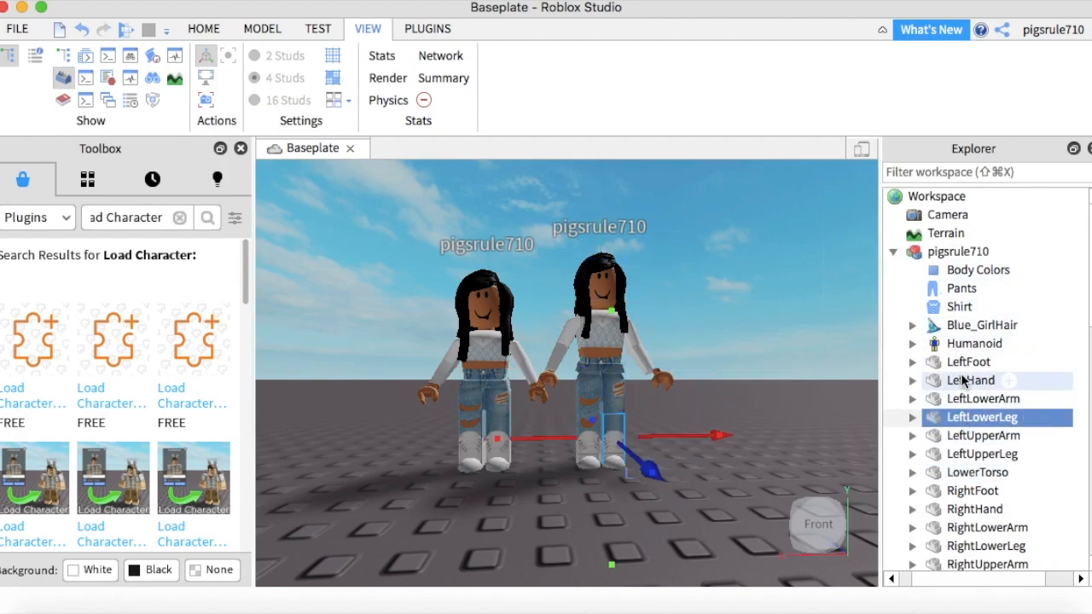
Try to move the taller avatar's LeftLowerArm, undo the part moves, redo the one undo too many, and deselect everything
click(962, 399)
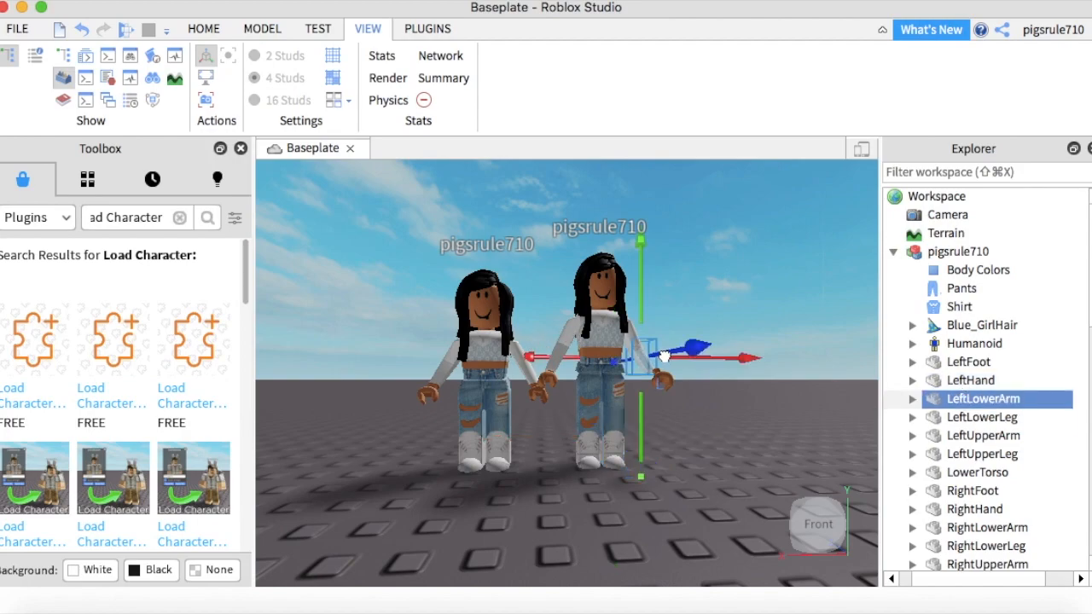
drag(666, 353, 655, 350)
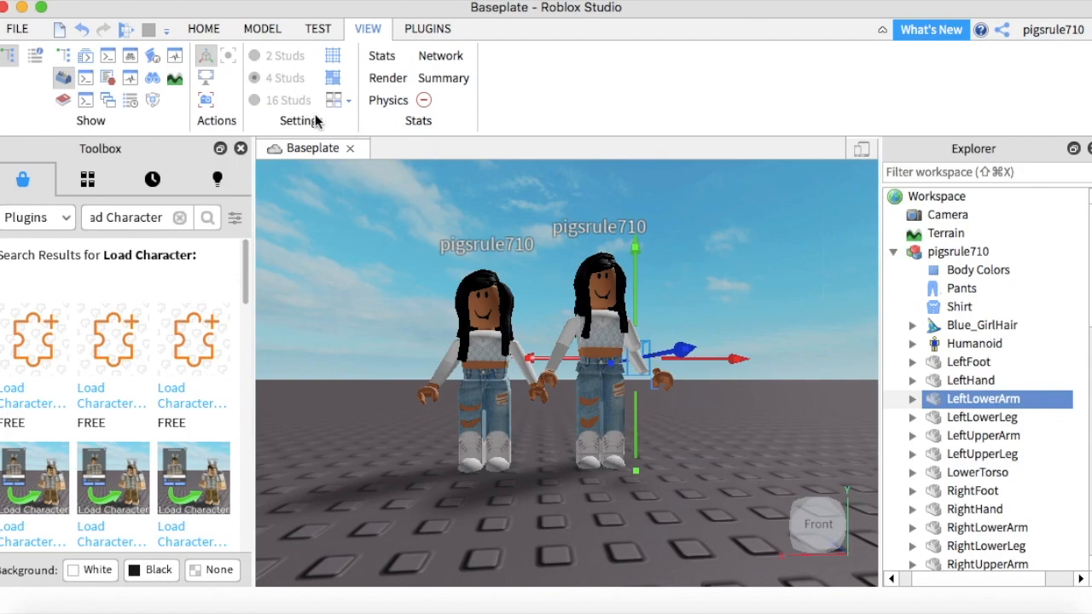
click(85, 31)
click(86, 31)
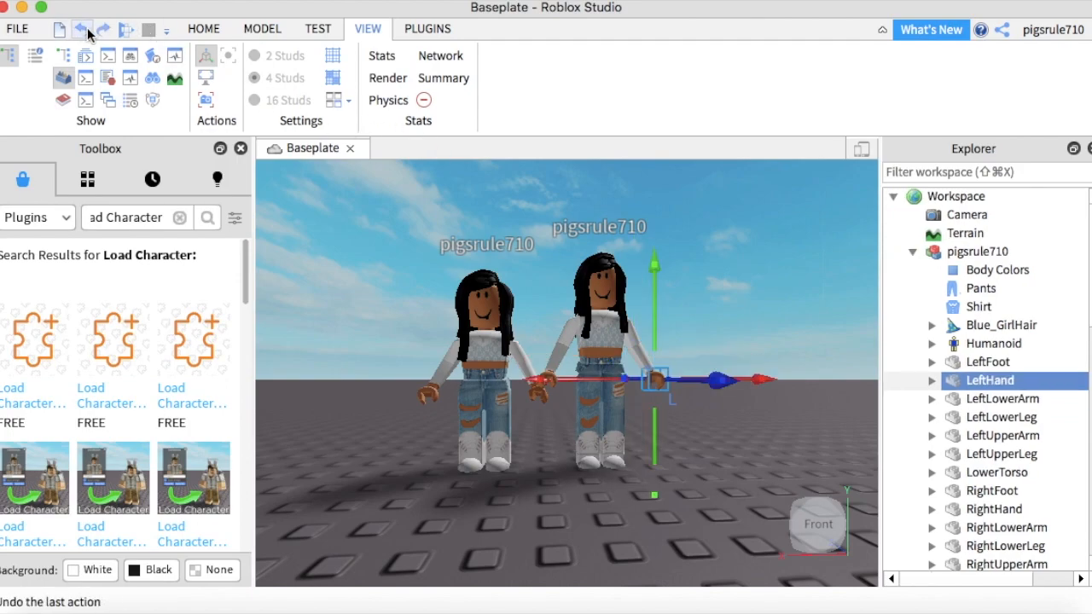
click(87, 32)
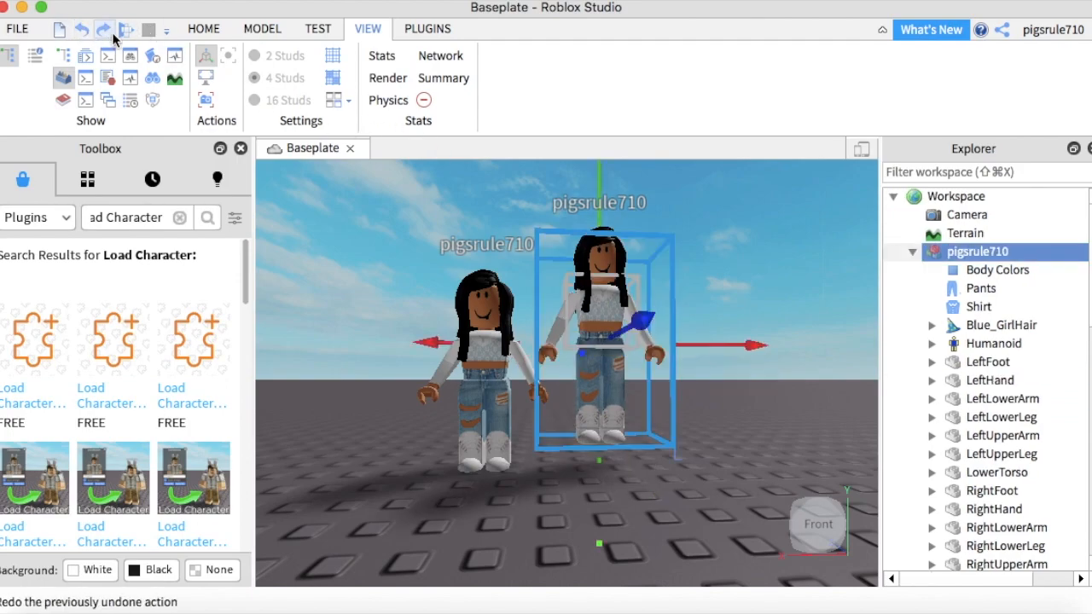
click(103, 30)
click(686, 191)
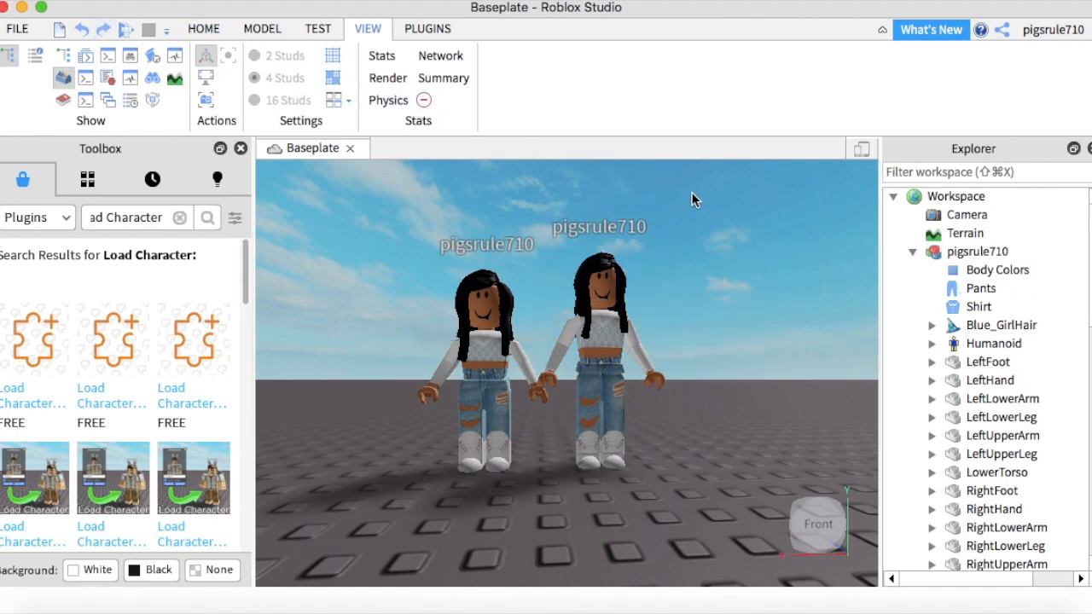
Delete the shorter avatar from the baseplate
click(490, 358)
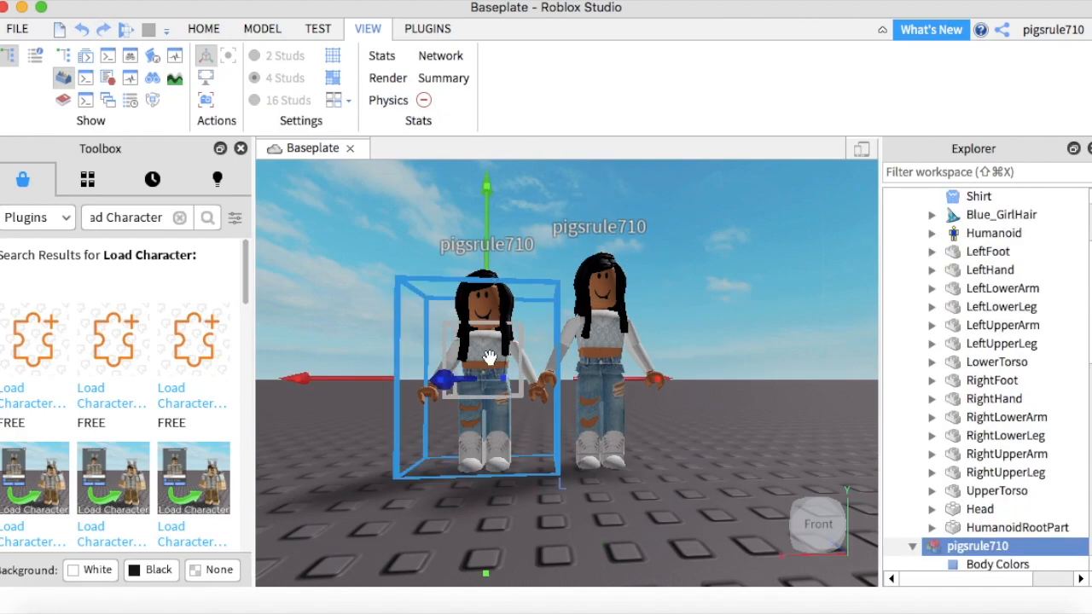
key(Delete)
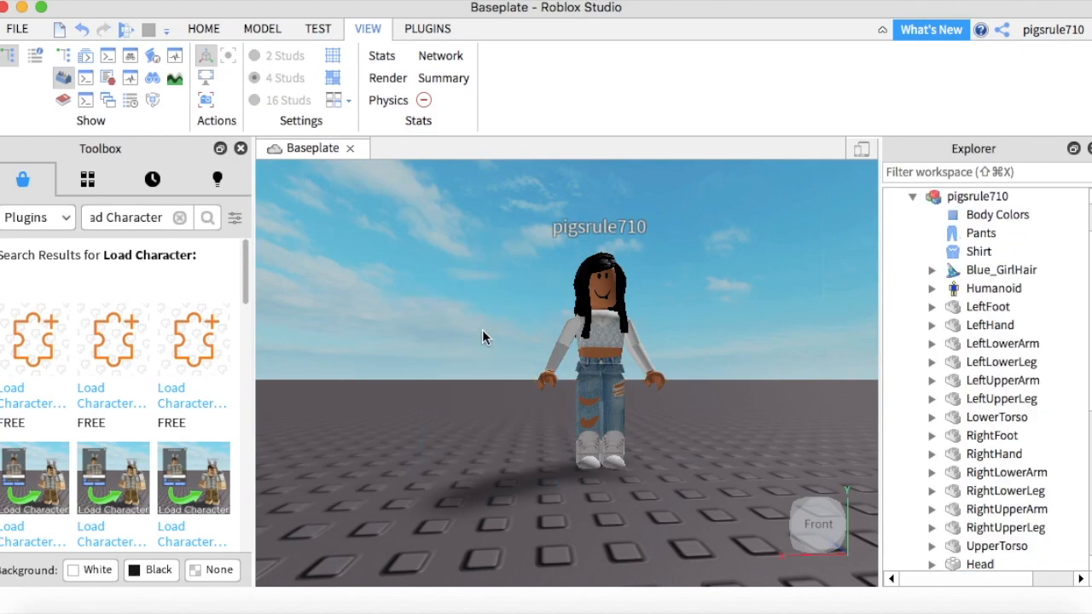
right_drag(592, 280, 592, 280)
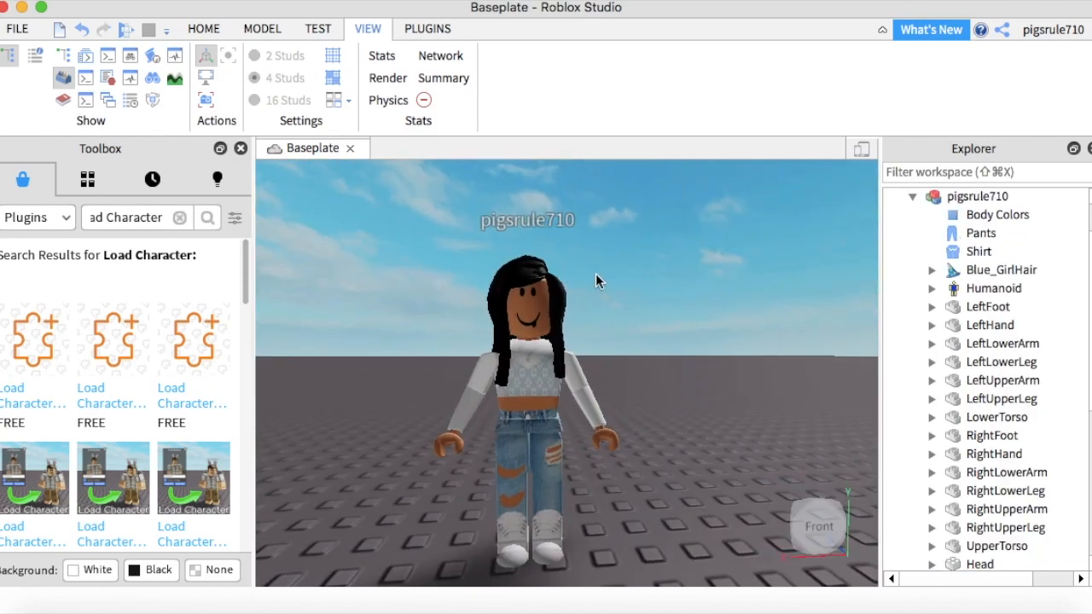
Remove the Blue_GirlHair accessory and the face decal under Head from the remaining avatar's model
click(994, 270)
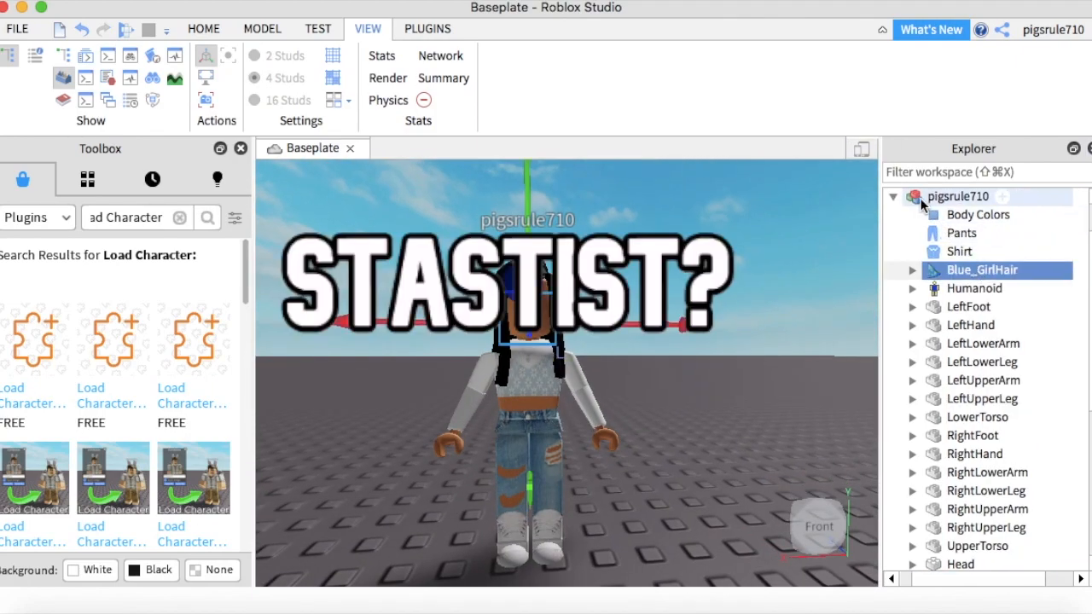
click(893, 197)
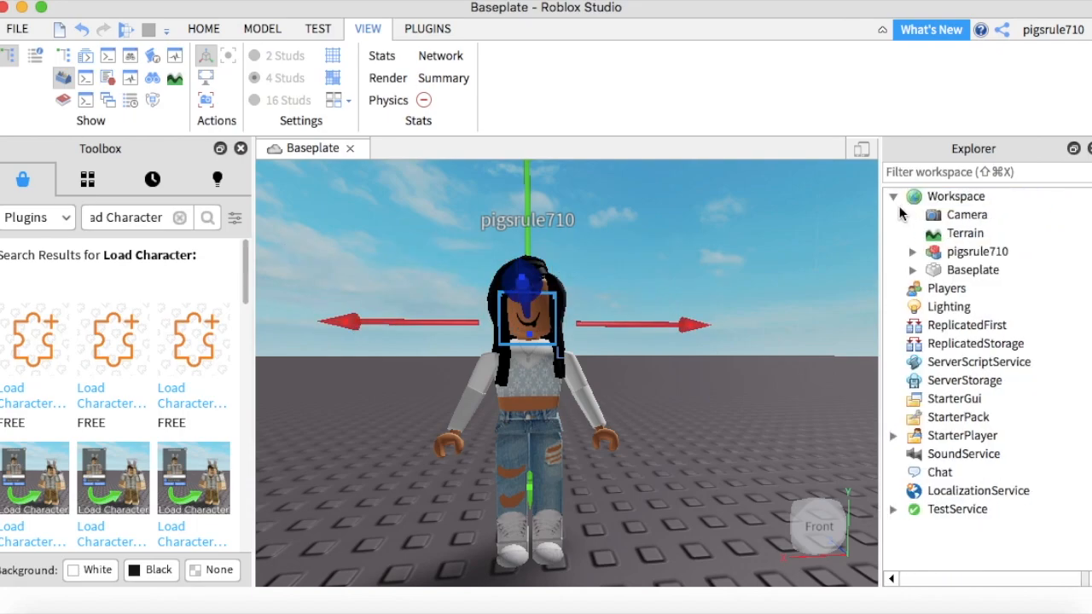
click(912, 252)
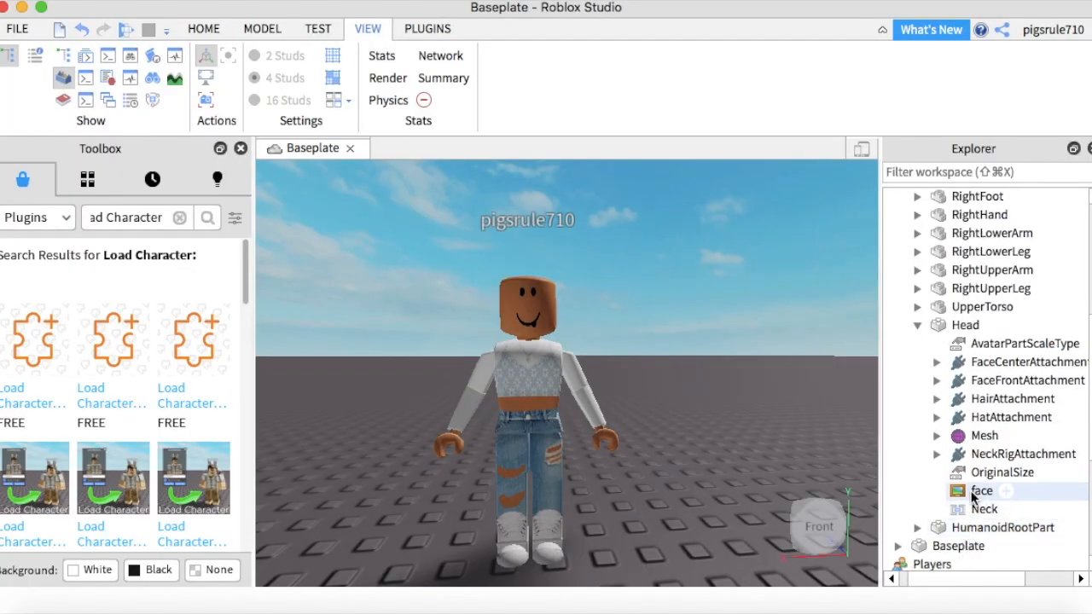
click(973, 487)
key(Delete)
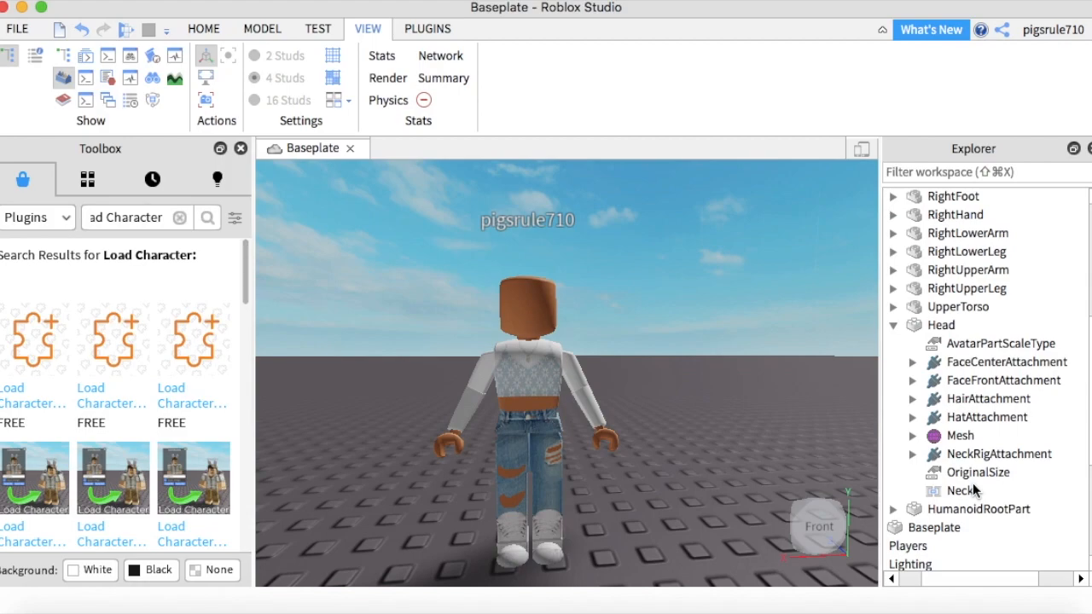
scroll(973, 483, up, 10)
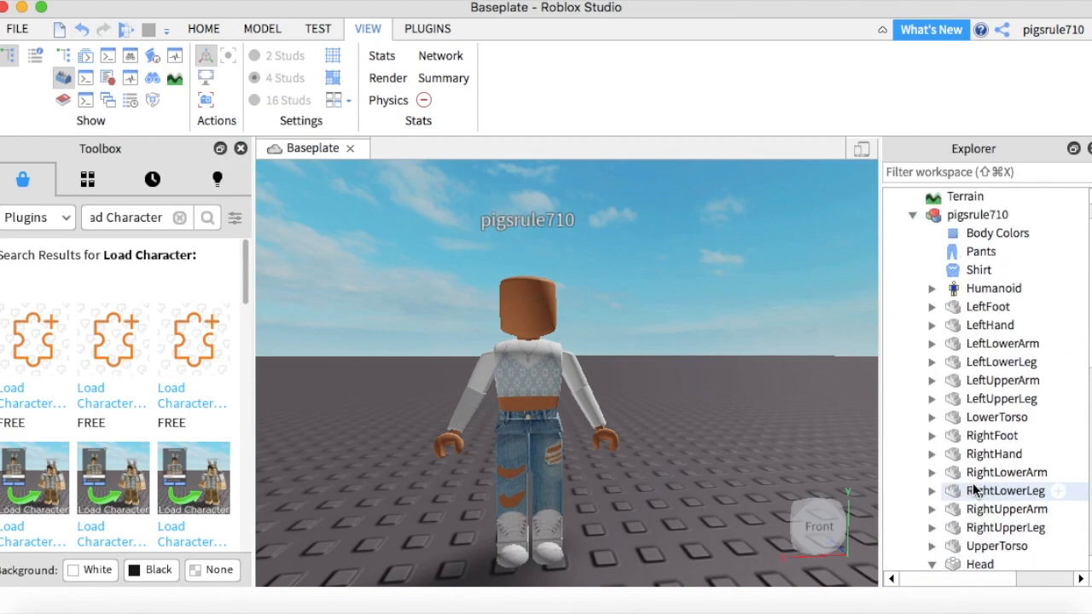
Clear the old Toolbox search, switch the category to Models, and search for "black hair"
click(181, 220)
text(b)
click(182, 220)
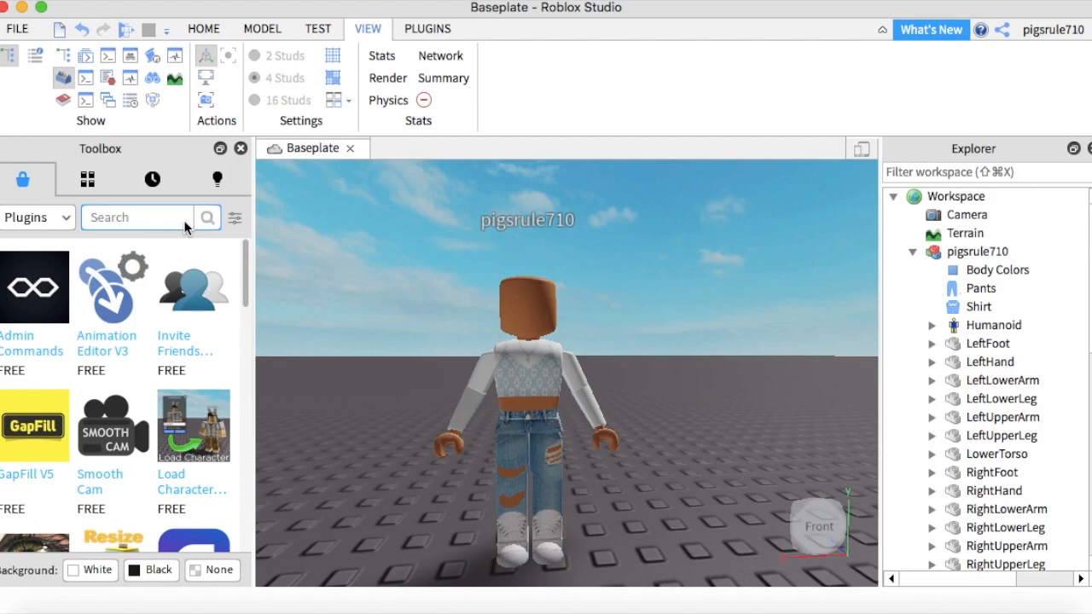
click(68, 220)
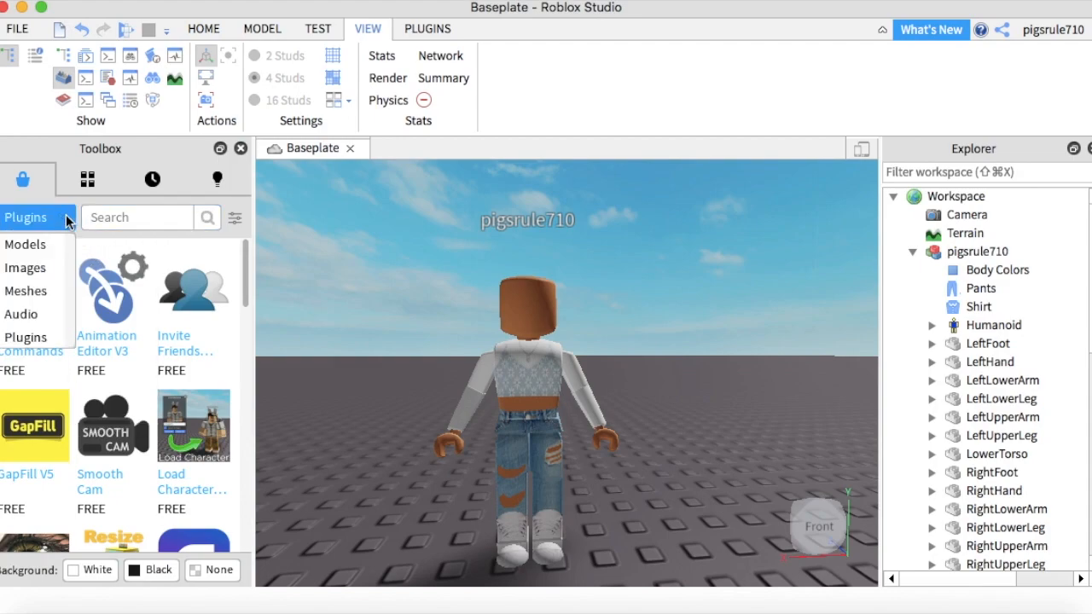
click(26, 245)
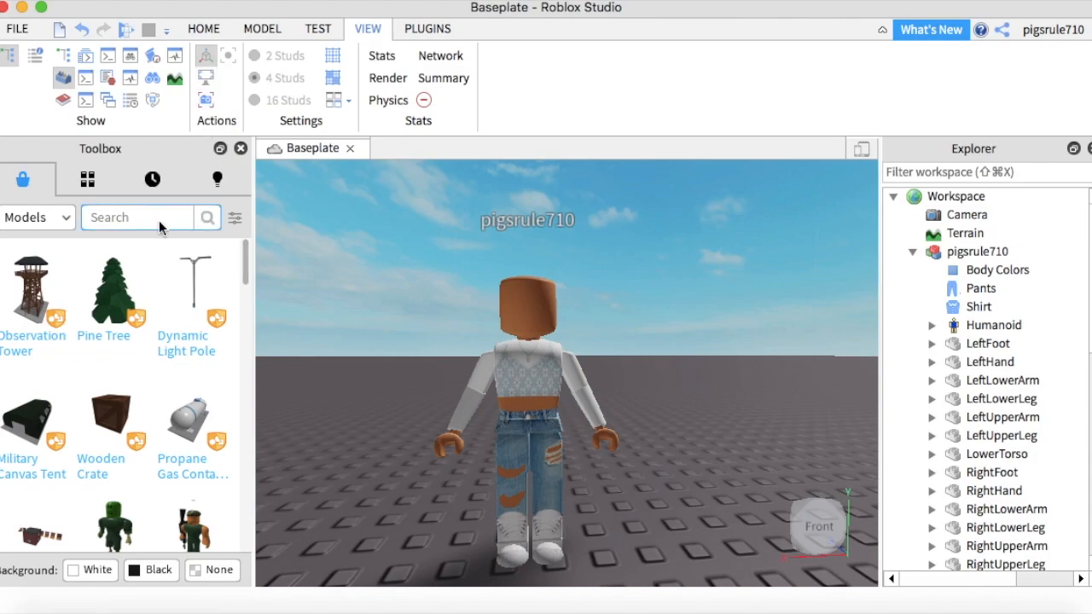
text(bla)
text(ck hair)
key(Return)
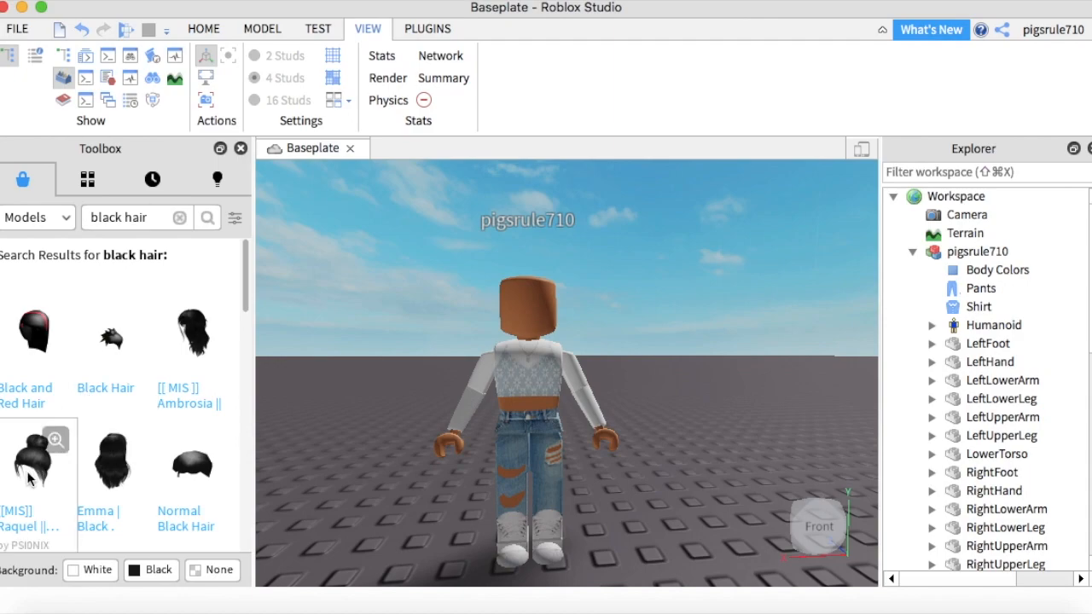
Insert the [[MIS]] Raquel bun hair model in front of the avatar and select its Handle
click(29, 480)
drag(609, 416, 578, 346)
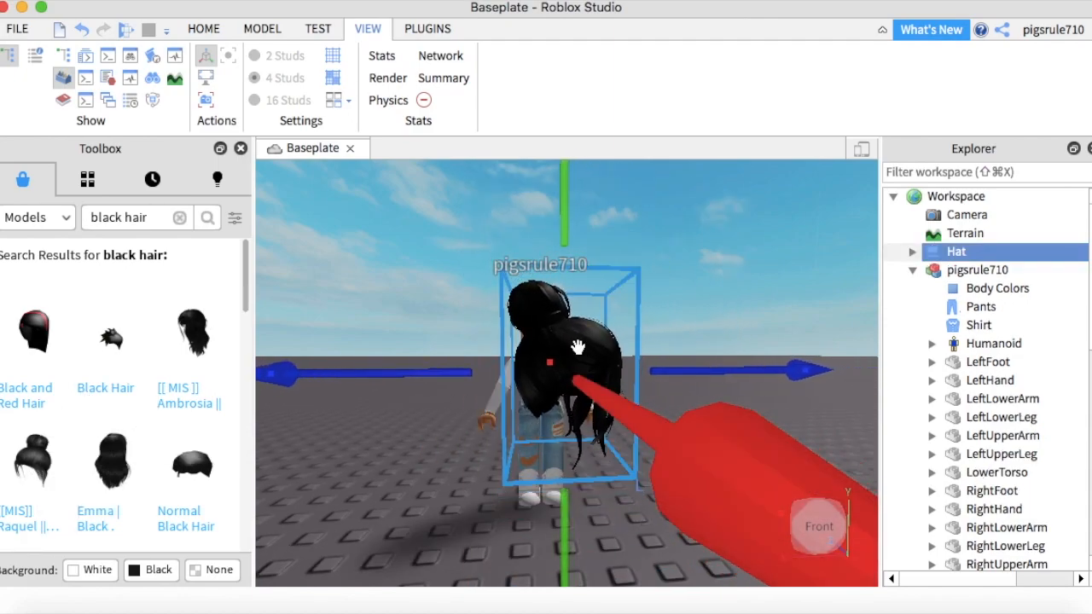
drag(704, 512, 668, 343)
drag(435, 315, 378, 298)
key(f)
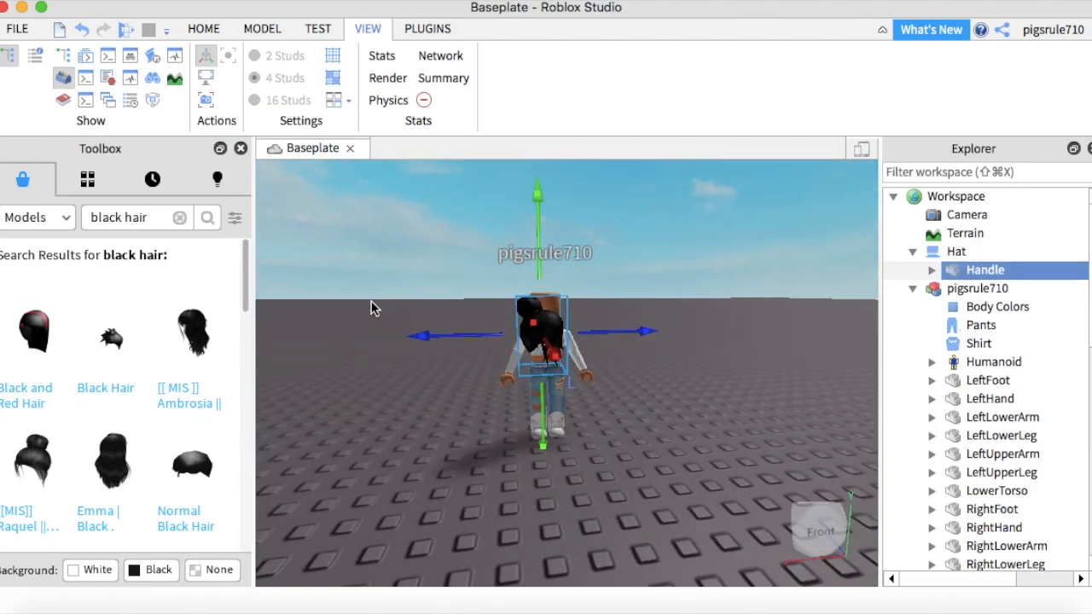
Activate the Move tool for the hair and set the move snapping to 10 studs
click(205, 29)
click(227, 70)
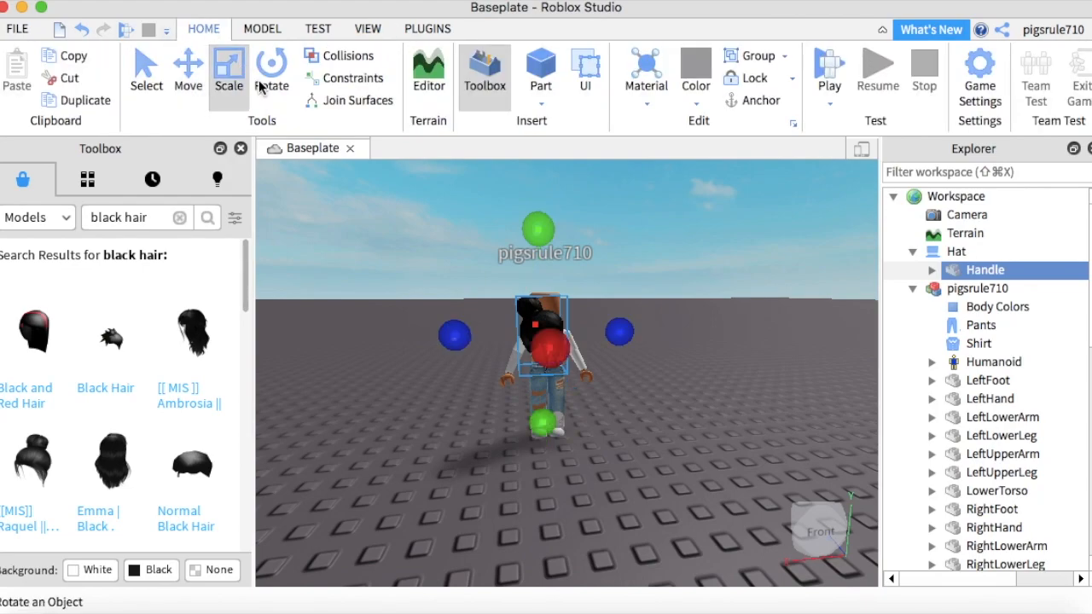
click(190, 72)
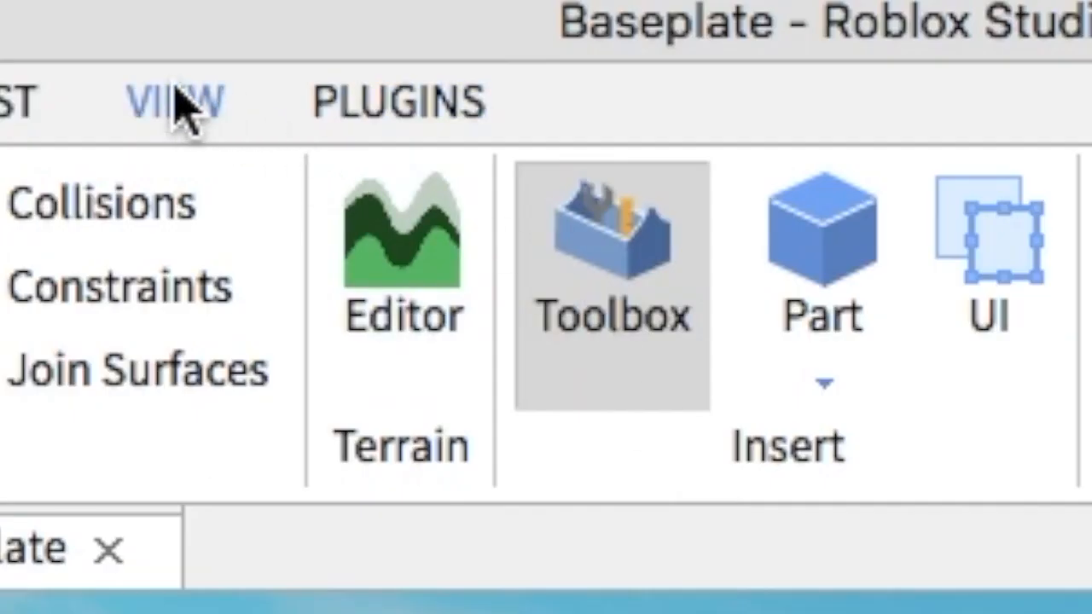
click(369, 29)
click(262, 28)
click(411, 323)
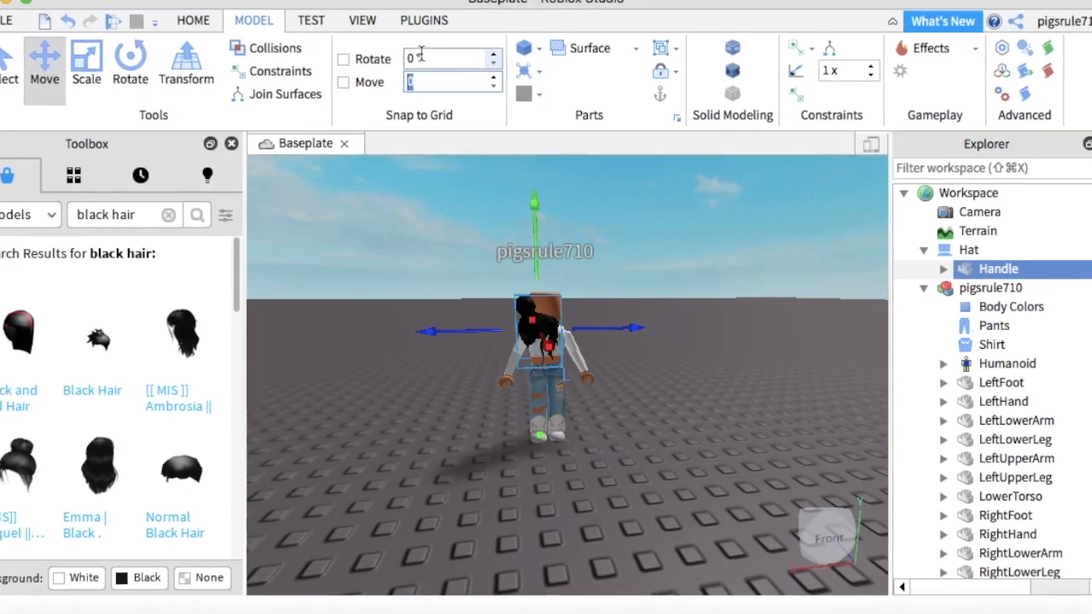
text(10)
key(Return)
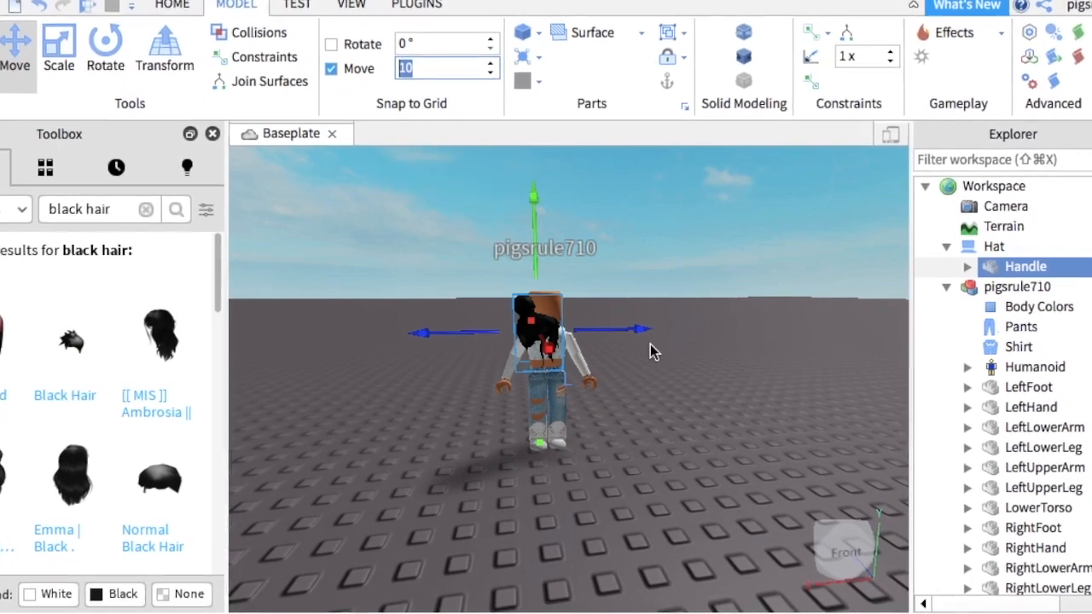
Move the hair away from the avatar in 10-stud jumps and bring it back to the avatar
click(650, 352)
click(546, 332)
drag(548, 348, 850, 301)
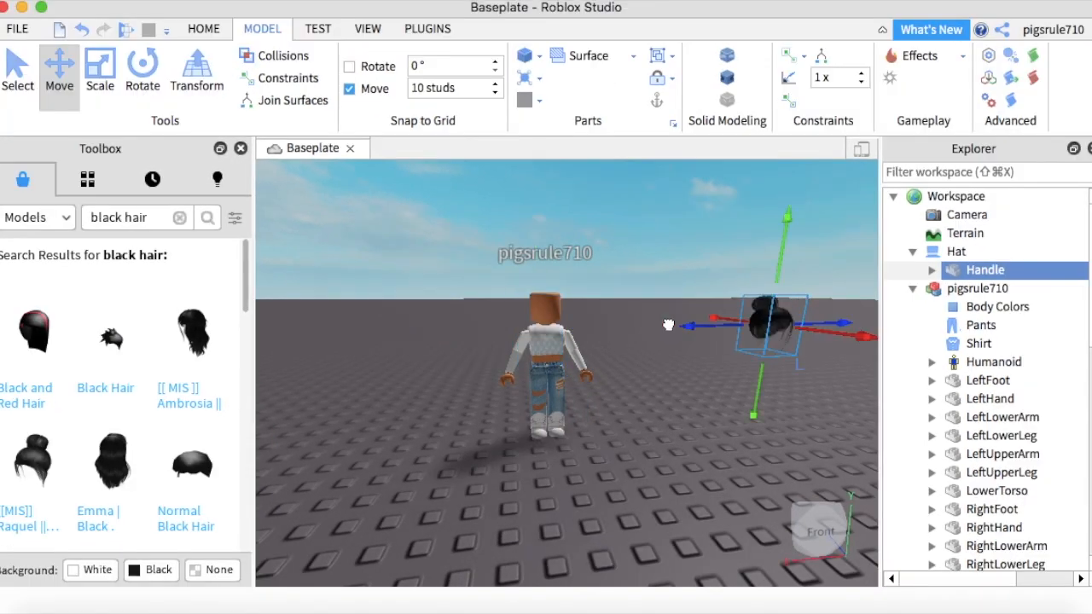
drag(668, 325, 528, 331)
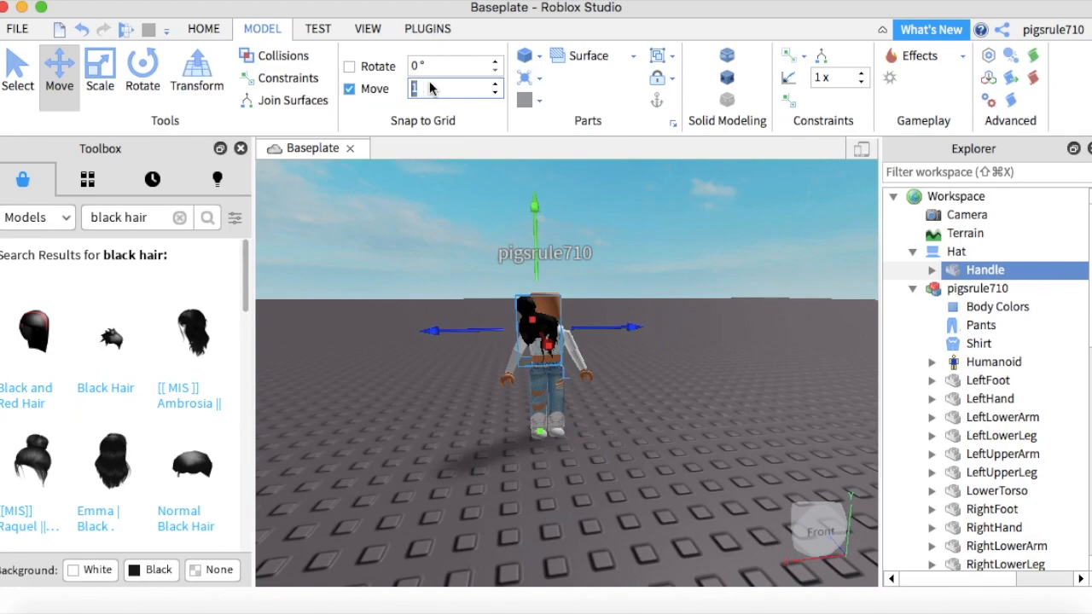
Set the move snapping to 0 studs and test moving the hair Handle freely
drag(474, 327, 464, 291)
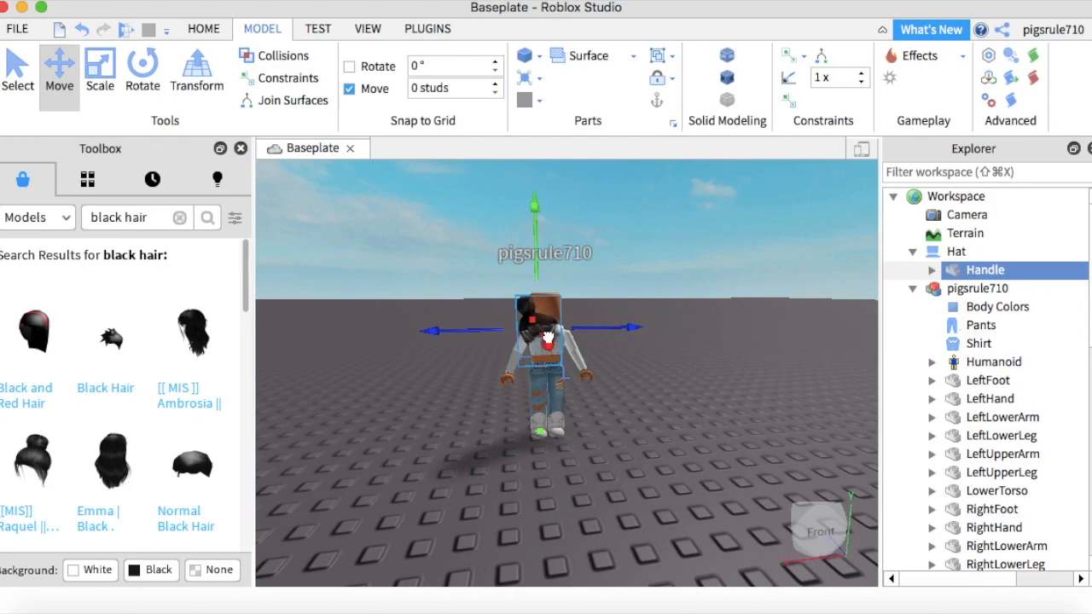
drag(551, 333, 546, 335)
Scale the hair Handle vertically, squashing it flat and stretching it back to roughly head size
click(100, 75)
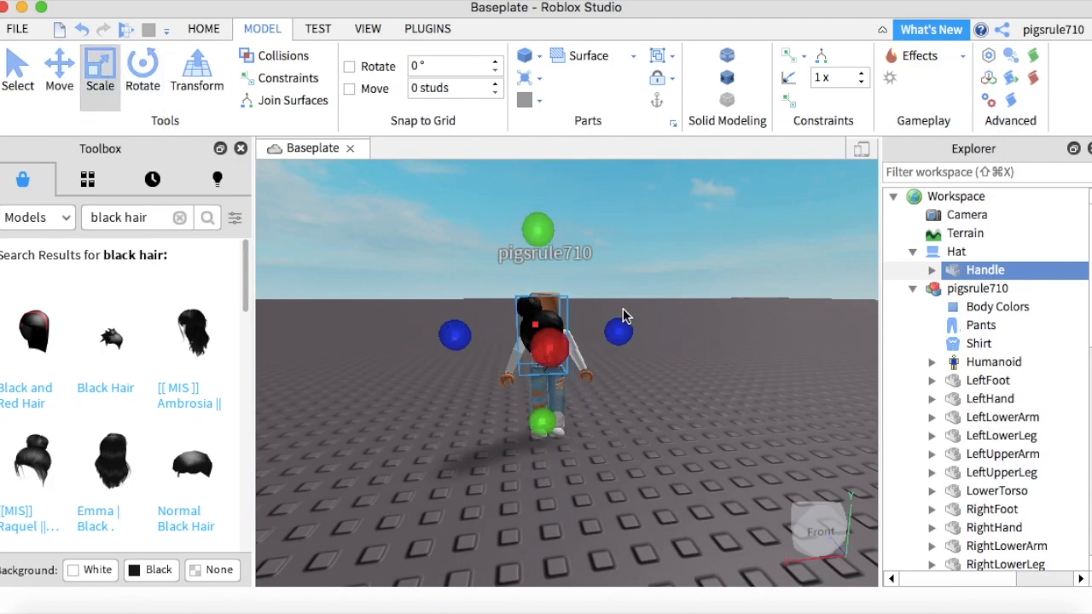
drag(544, 241, 546, 303)
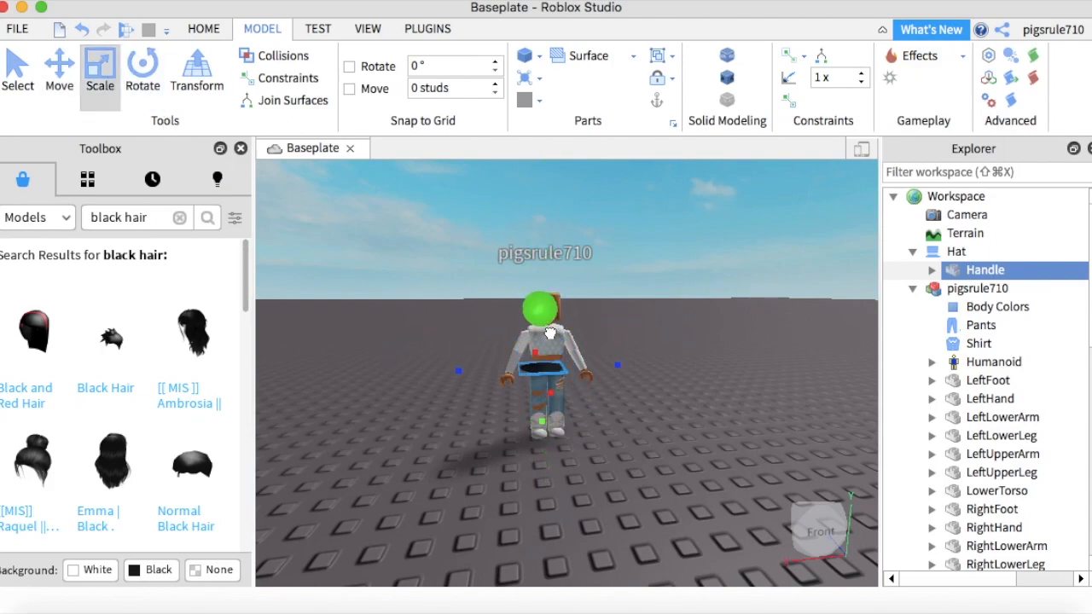
drag(564, 208, 555, 236)
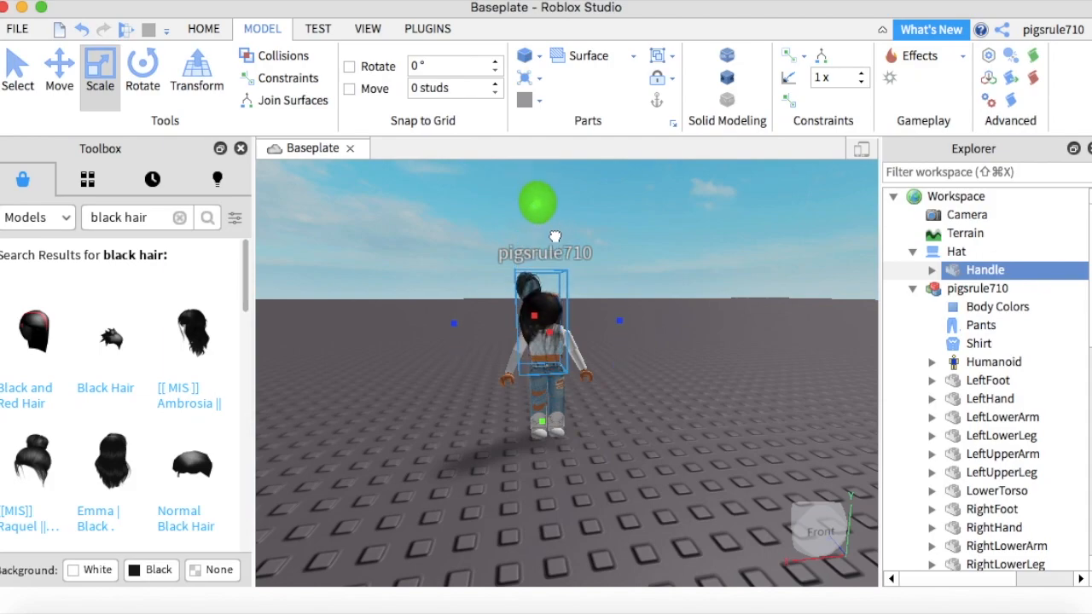
drag(535, 322, 612, 363)
key(w)
key(d)
right_drag(614, 345, 613, 341)
key(s)
drag(684, 348, 654, 332)
drag(654, 332, 671, 341)
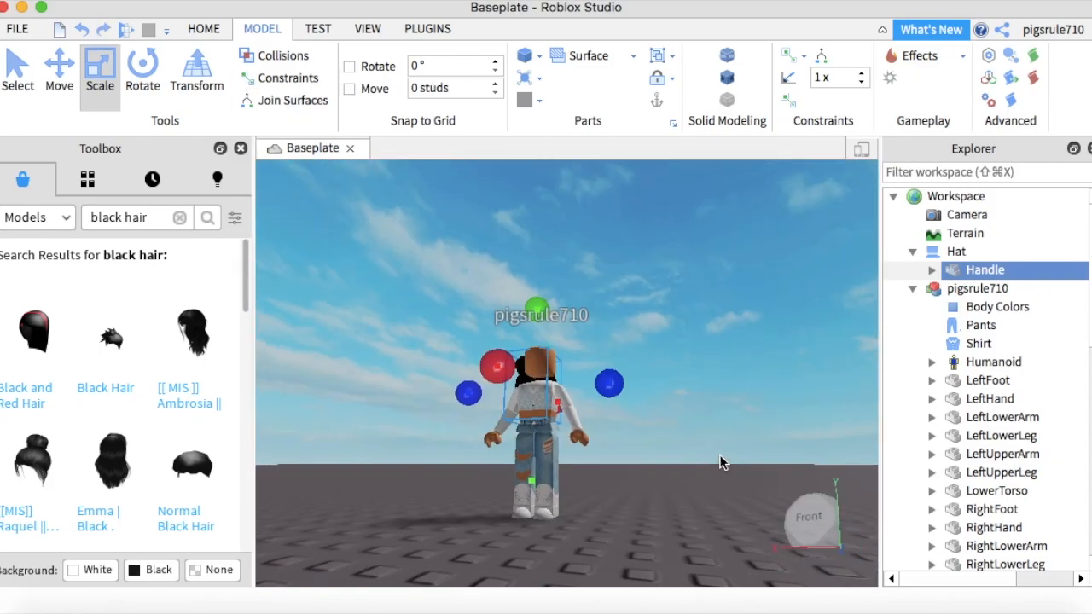
Try shrinking the whole avatar model with the Scale tool and undo the resize
key(w)
click(529, 496)
right_drag(521, 495, 521, 502)
key(s)
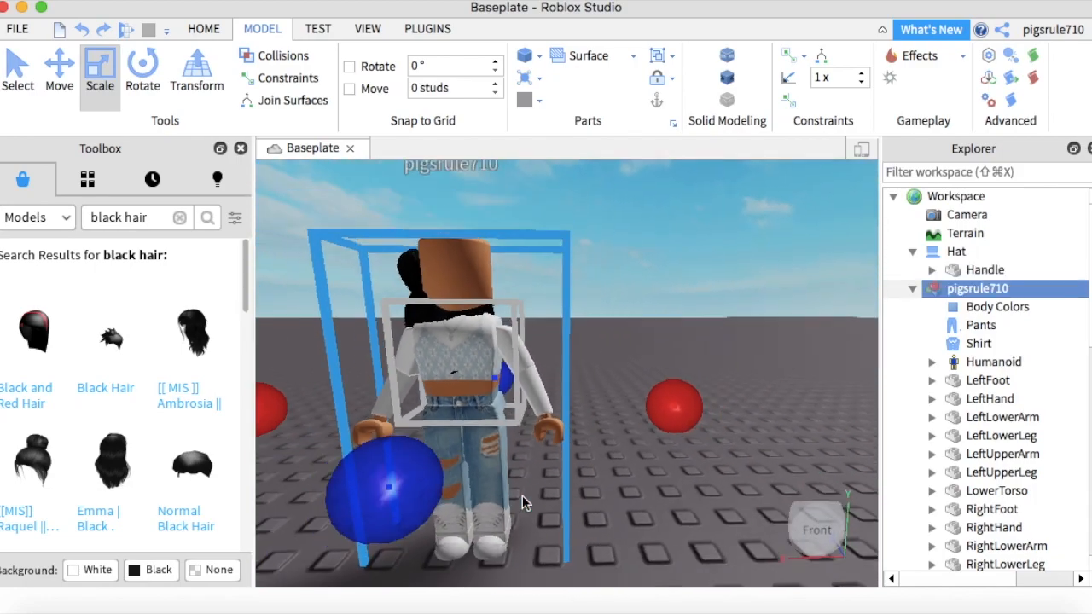
drag(478, 199, 524, 237)
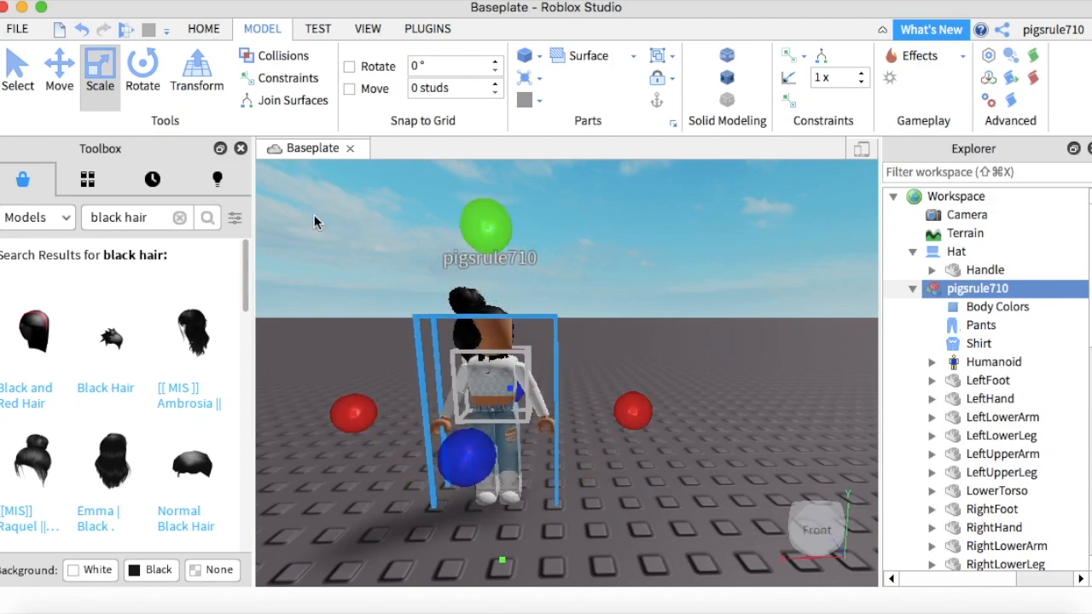
click(79, 32)
click(80, 32)
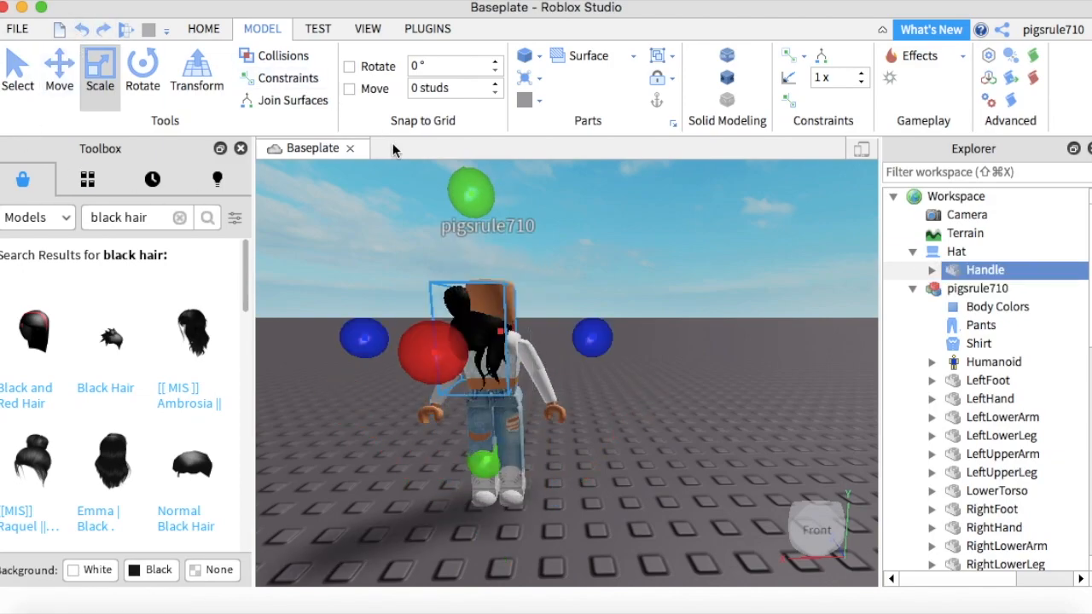
Select the hair Handle and rotate it freely until the hair faces the same way as the avatar
click(367, 214)
click(482, 341)
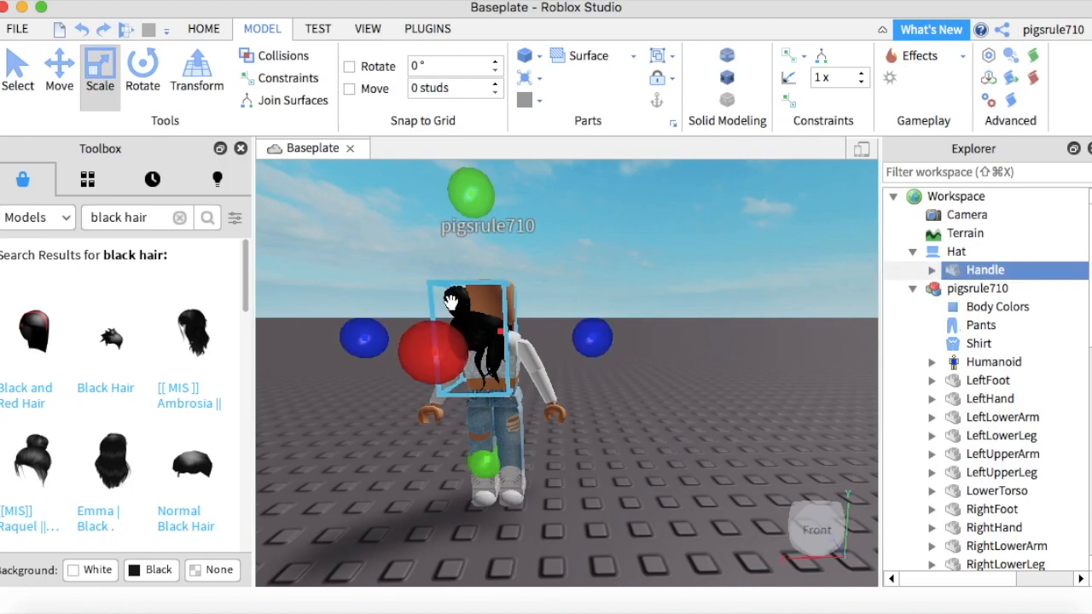
click(143, 75)
drag(424, 363, 333, 333)
drag(620, 422, 345, 344)
mouse_move(316, 381)
mouse_down()
mouse_move(290, 256)
mouse_move(487, 192)
mouse_move(401, 205)
mouse_move(537, 268)
mouse_move(341, 451)
mouse_move(402, 176)
mouse_move(495, 435)
mouse_move(458, 198)
mouse_move(438, 485)
mouse_move(278, 341)
mouse_move(307, 392)
mouse_up()
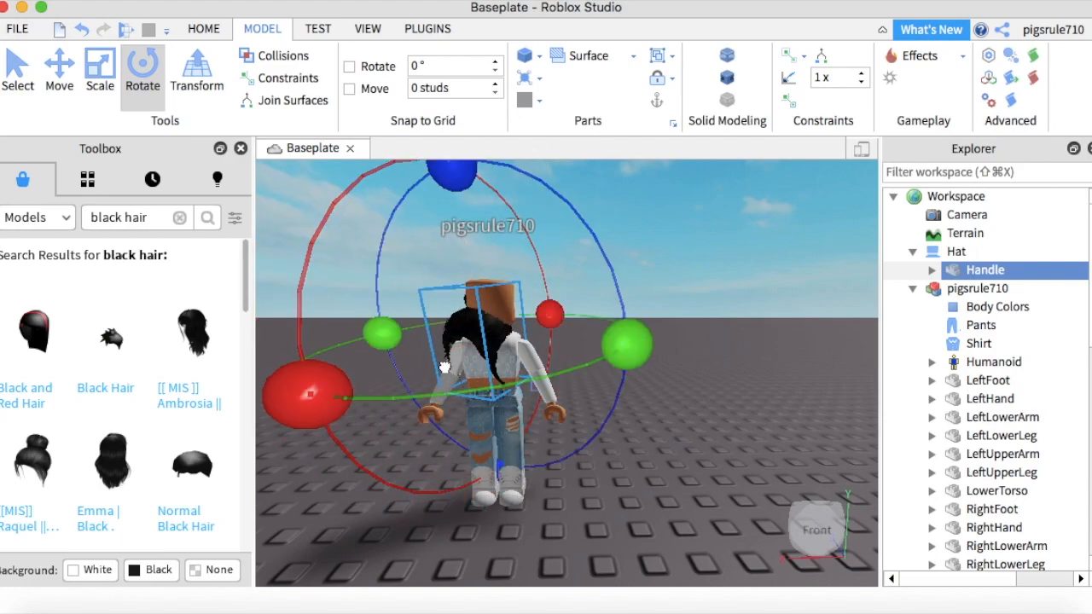
drag(443, 168, 389, 226)
Move the hair sideways into line with the avatar and raise it onto the head
click(18, 75)
drag(512, 342, 589, 436)
click(67, 65)
drag(484, 370, 397, 366)
drag(454, 432, 483, 435)
drag(401, 365, 385, 365)
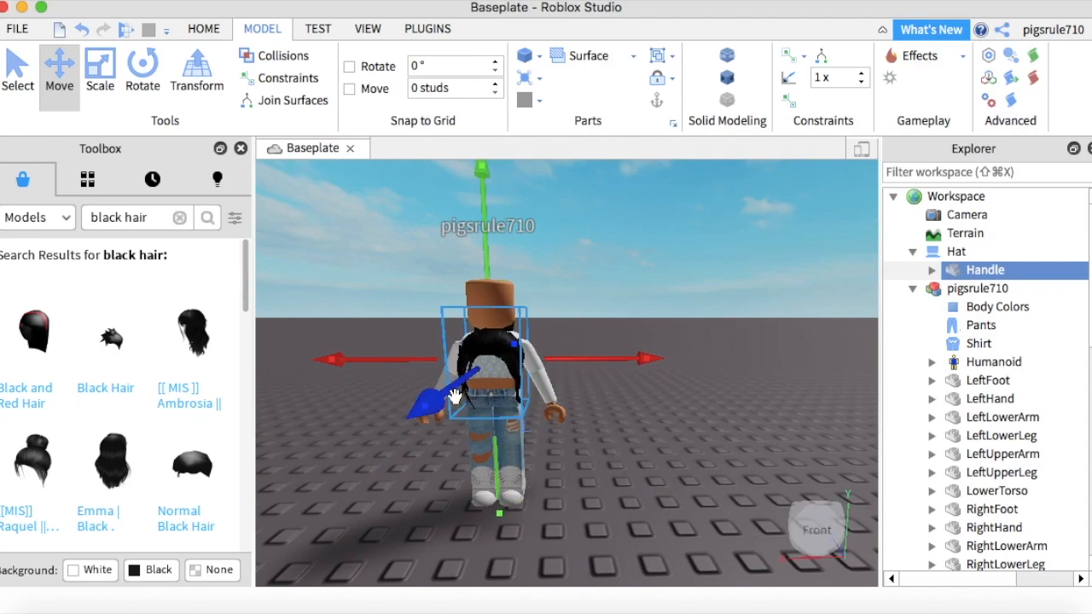
drag(504, 478, 504, 427)
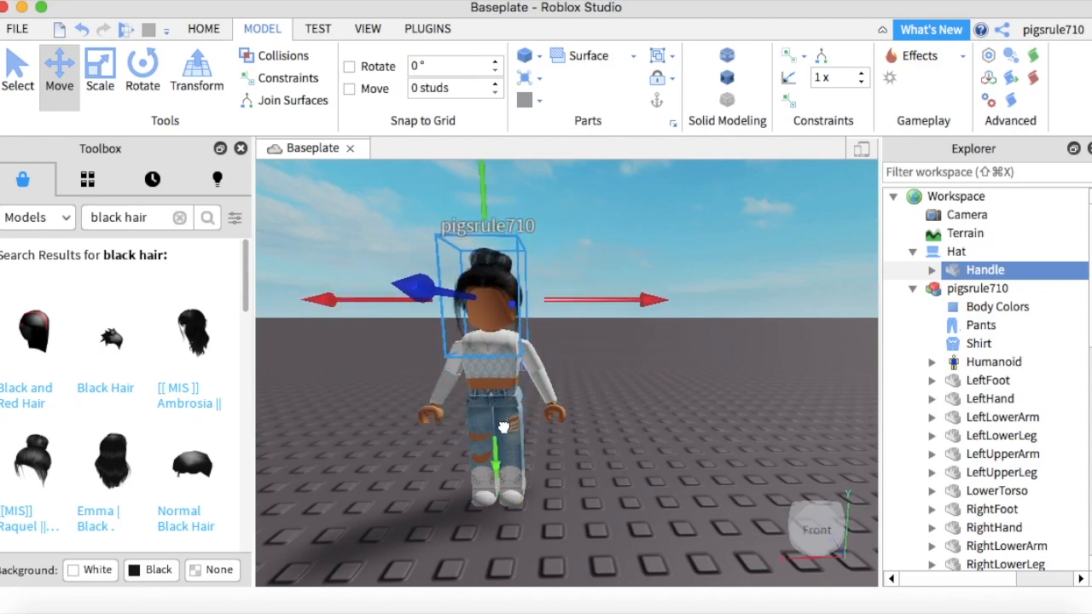
Fine-tune the hair's depth and height so it covers the back of the avatar's head
click(635, 383)
right_drag(636, 382, 636, 382)
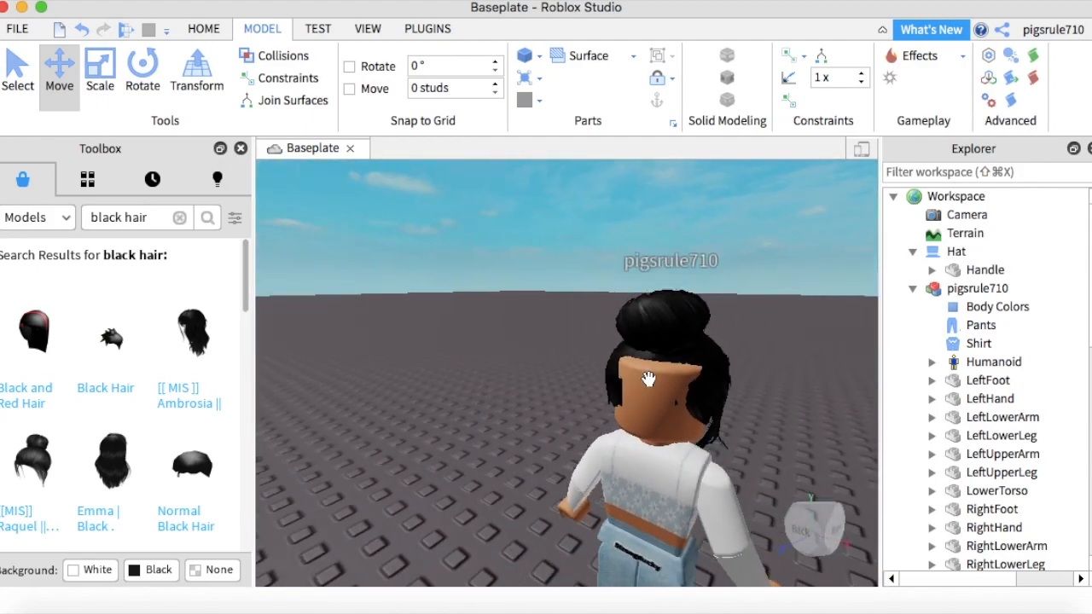
click(593, 435)
drag(593, 435, 581, 444)
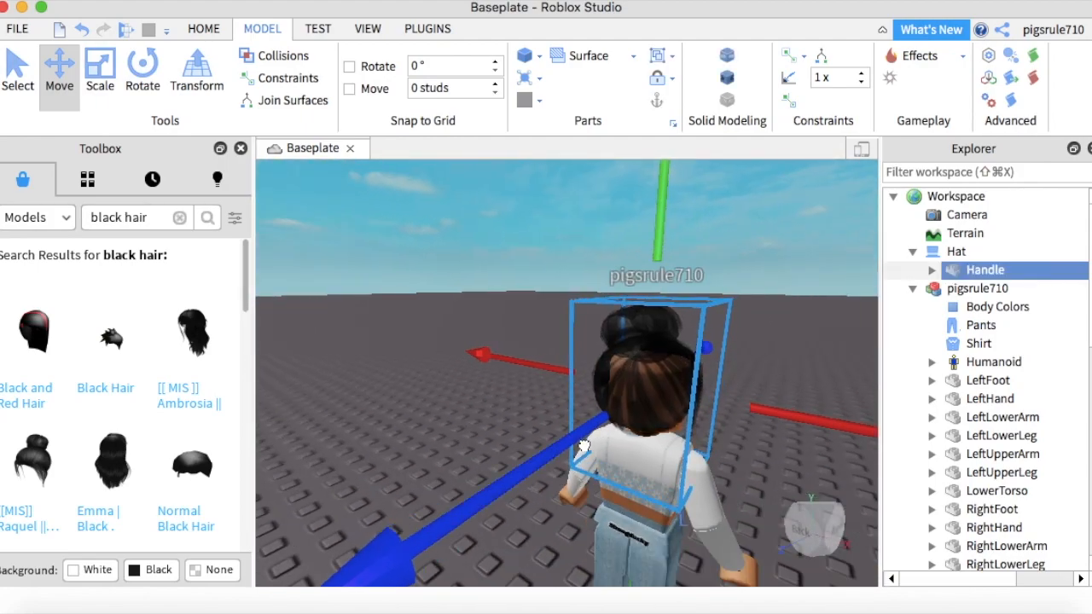
drag(670, 256, 671, 265)
right_drag(671, 263, 673, 261)
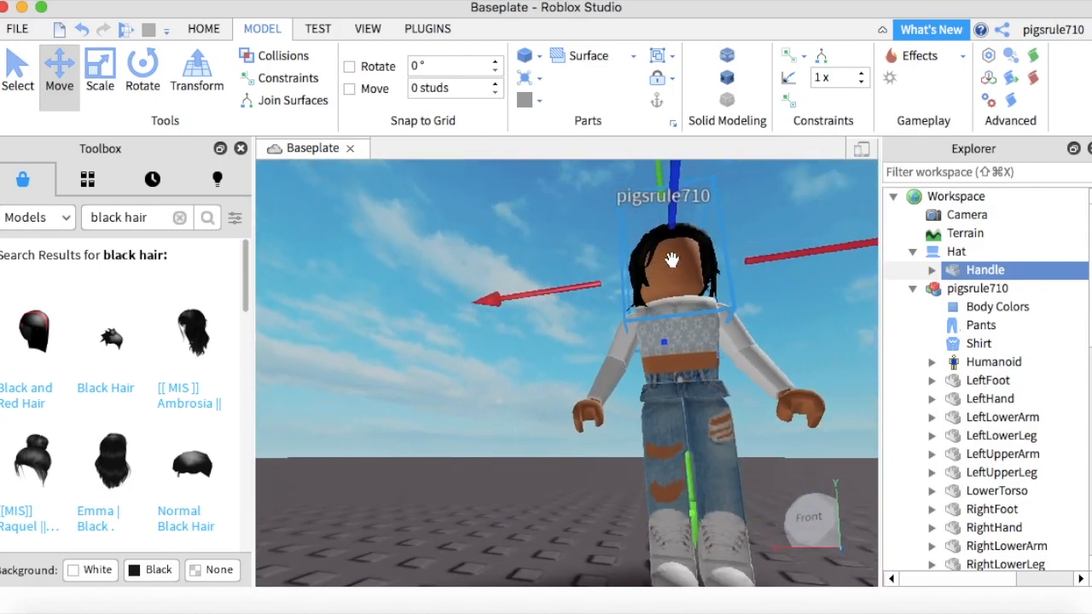
Search the Toolbox models for "sword" and insert the Sword model by ROBLOX
click(167, 220)
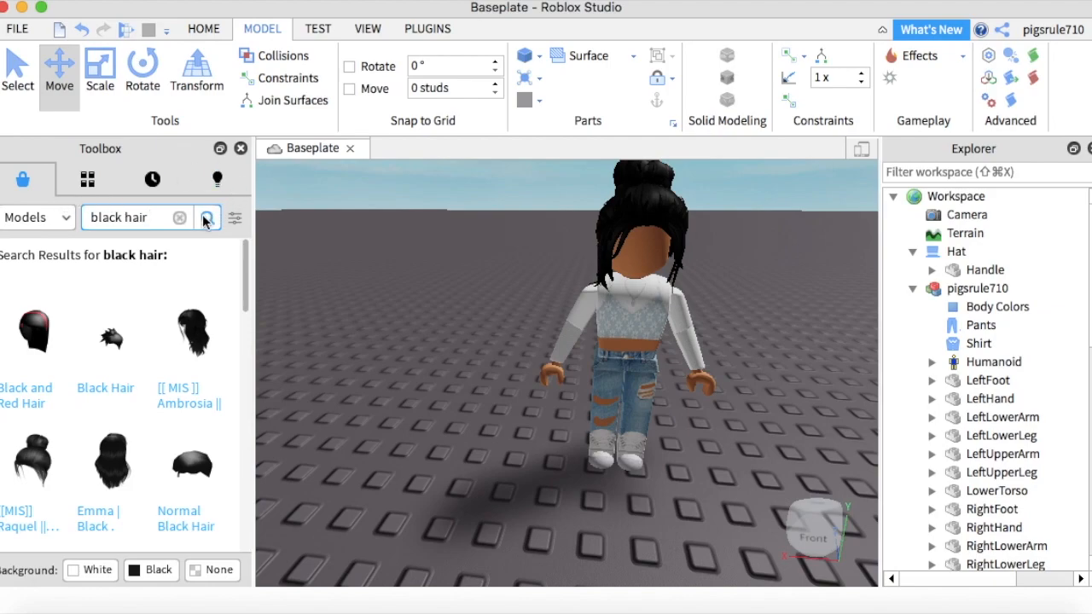
click(180, 220)
text(sword)
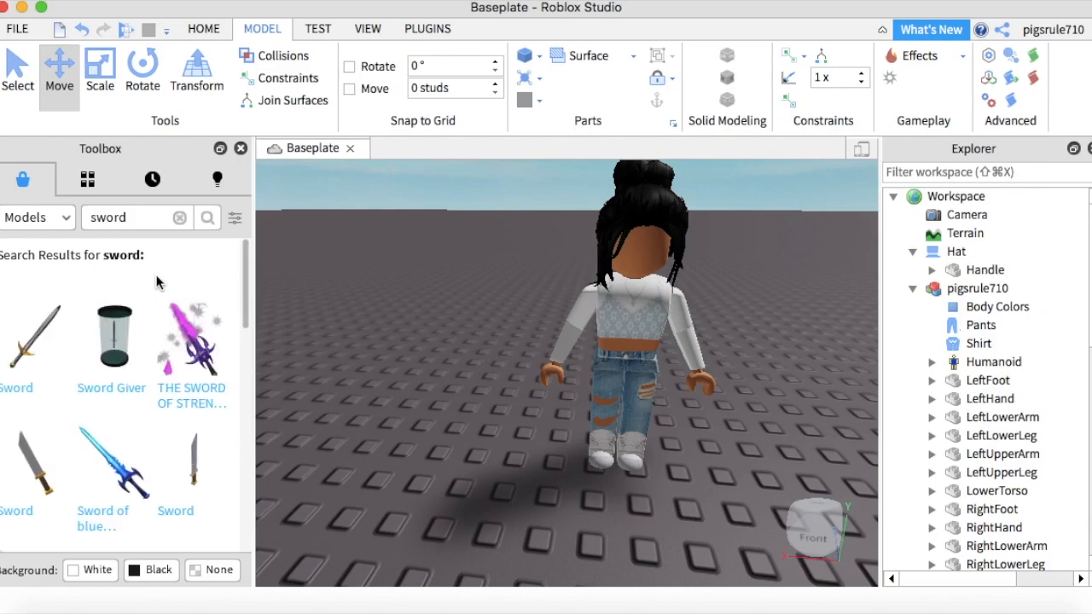
click(42, 373)
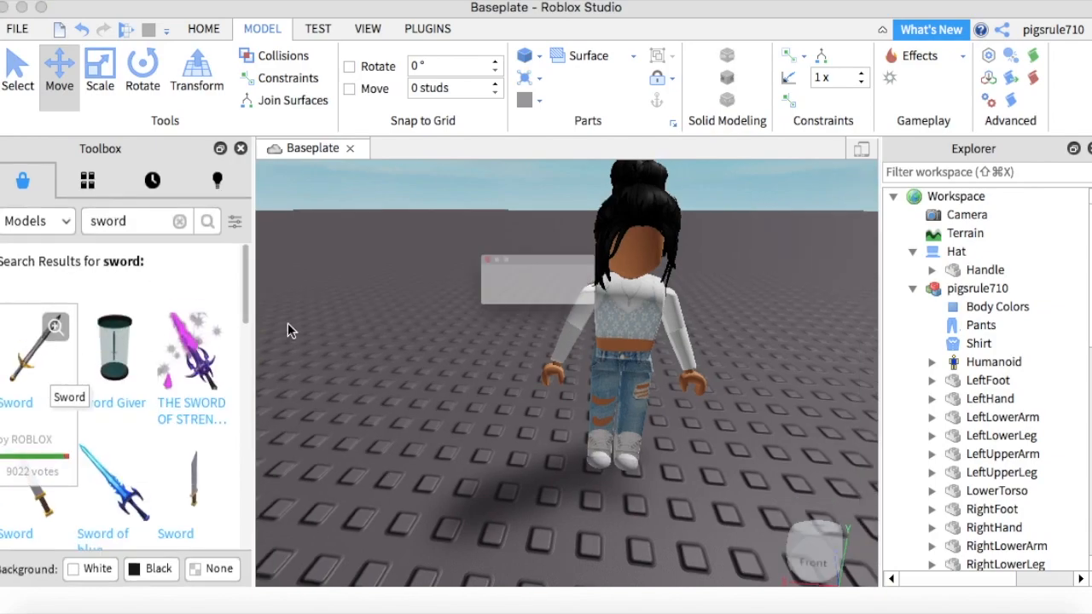
click(608, 310)
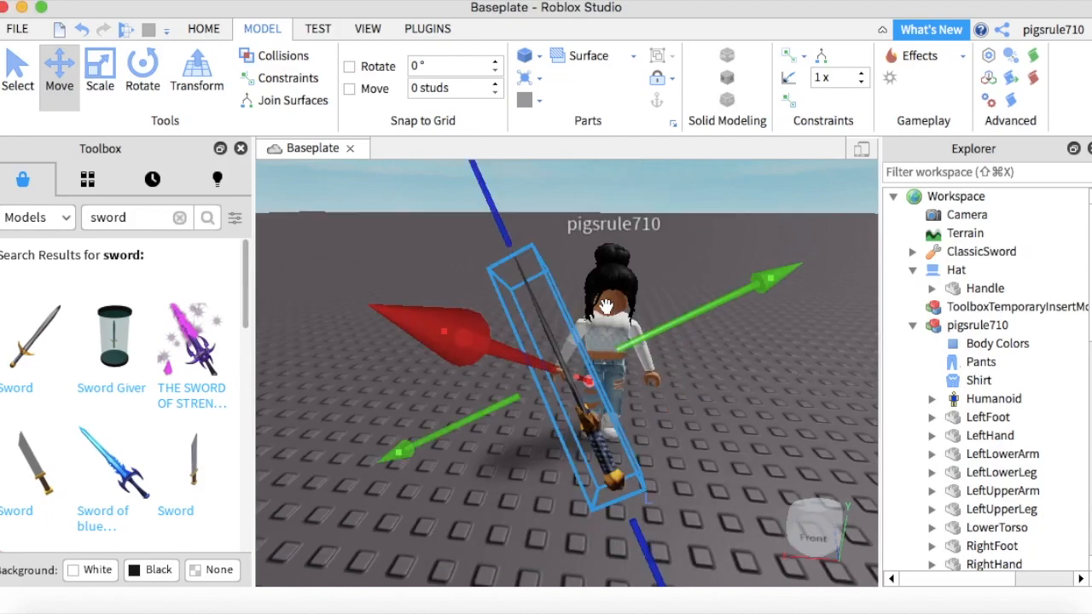
Rotate the ClassicSword beside the avatar so its blade points diagonally up and its hilt faces the hand
right_drag(491, 367, 590, 371)
drag(592, 375, 587, 425)
right_drag(587, 425, 582, 420)
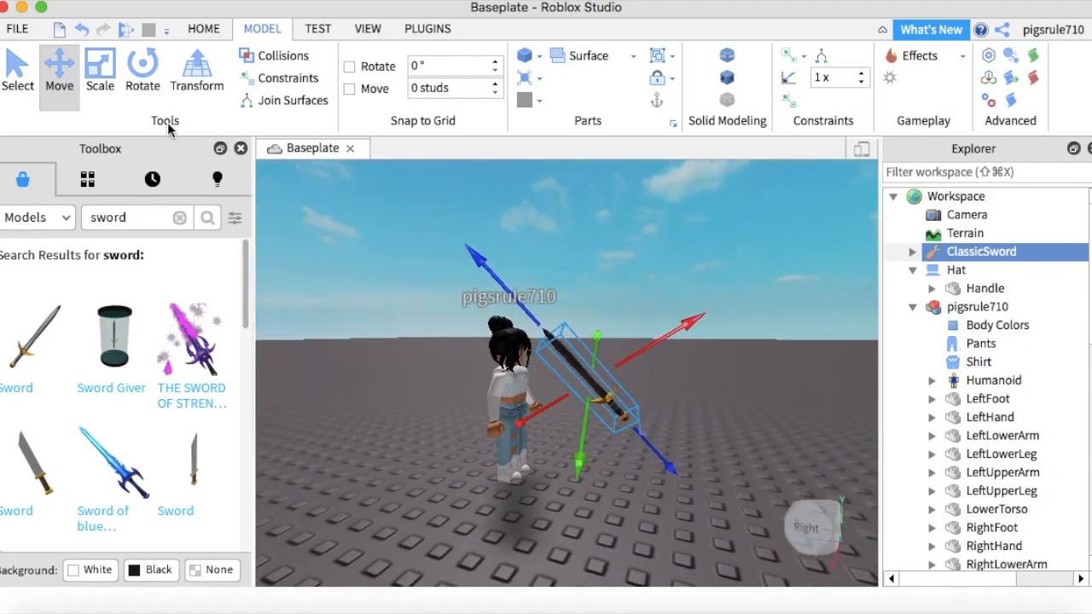
click(142, 73)
mouse_move(497, 280)
mouse_down()
mouse_move(578, 273)
mouse_move(580, 303)
mouse_move(498, 297)
mouse_move(498, 276)
mouse_up()
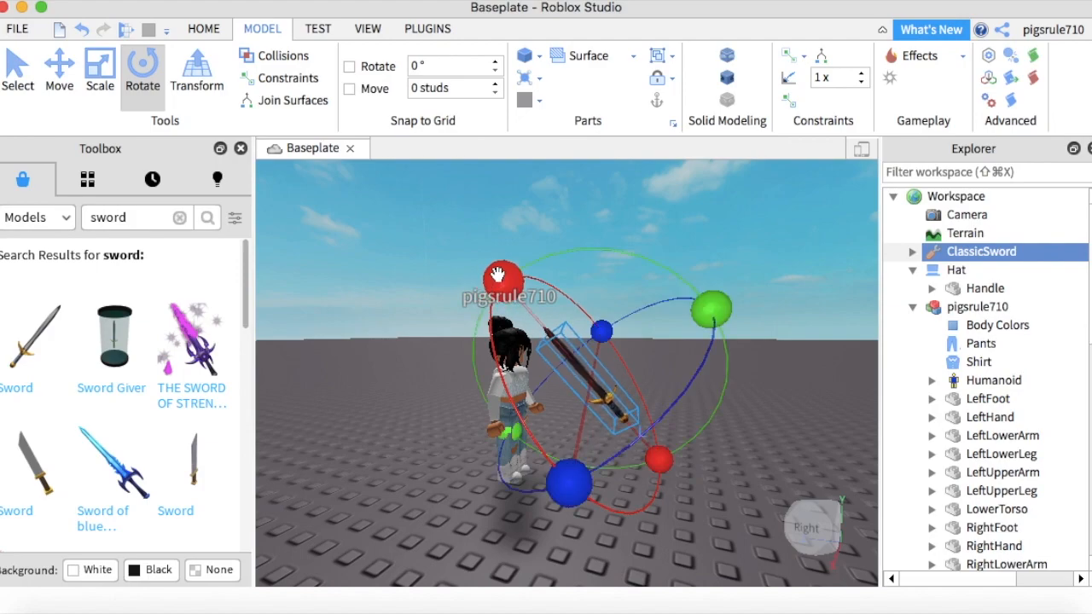
drag(721, 313, 604, 461)
right_drag(605, 461, 604, 460)
drag(630, 174, 562, 245)
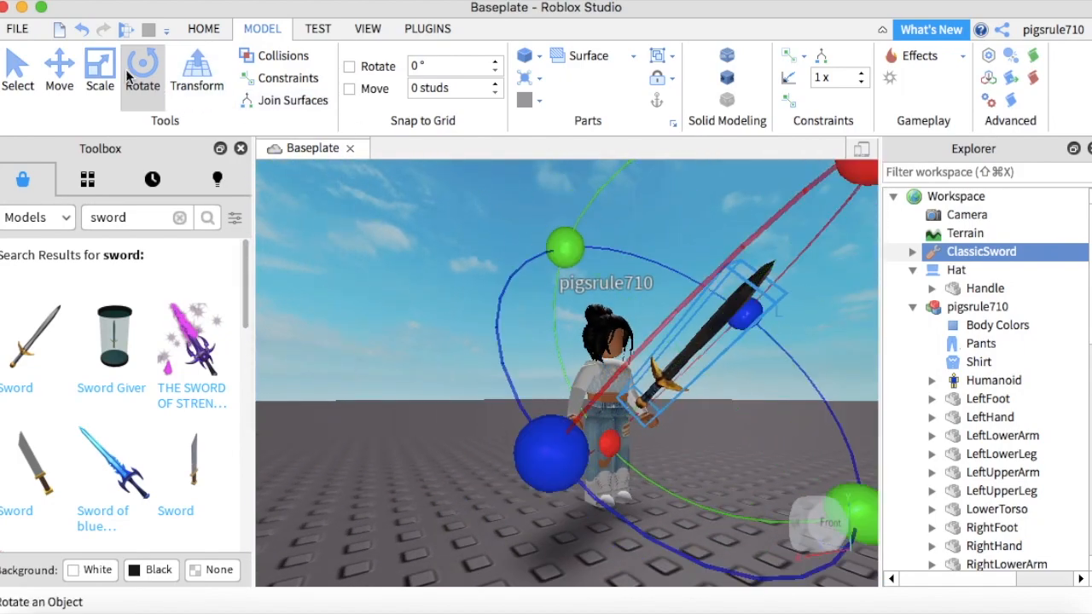
Move the ClassicSword down and across to the avatar's right hand
click(77, 85)
drag(630, 427, 554, 479)
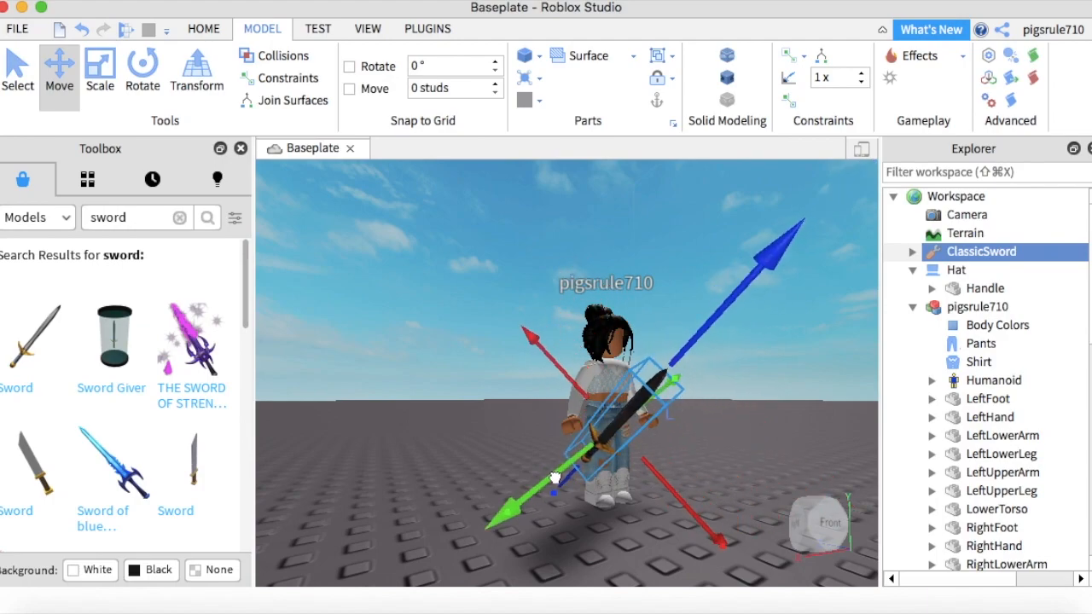
drag(676, 486, 649, 461)
right_drag(649, 461, 671, 429)
scroll(649, 461, up, 3)
scroll(609, 561, down, 5)
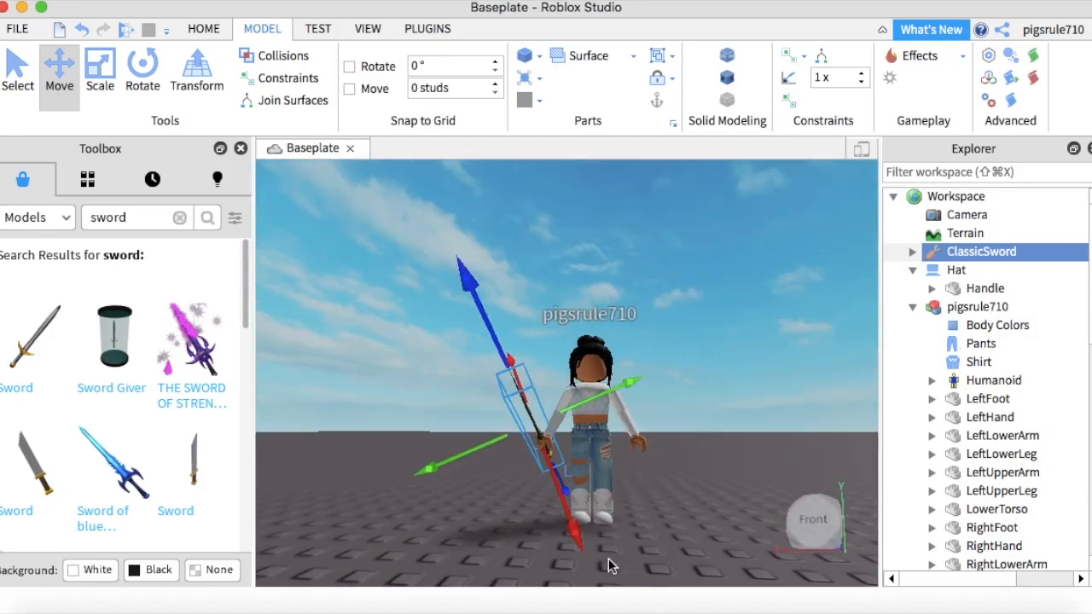
Deselect the ClassicSword and undo its last move
click(683, 478)
scroll(684, 478, up, 5)
click(80, 28)
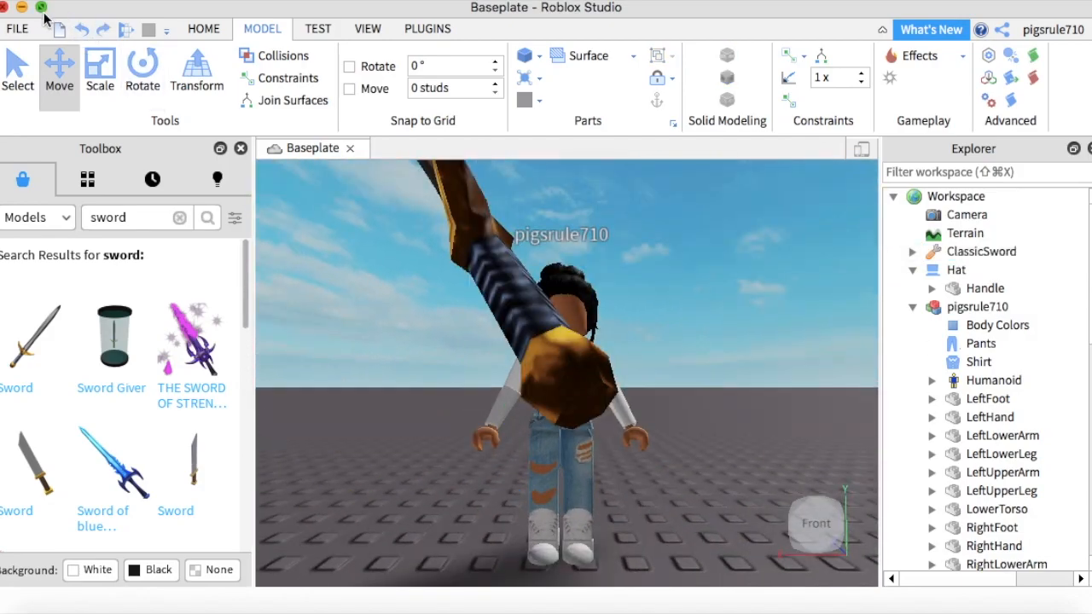
Switch to the Chrome browser and open the Roblox Avatar Shop catalog
click(44, 7)
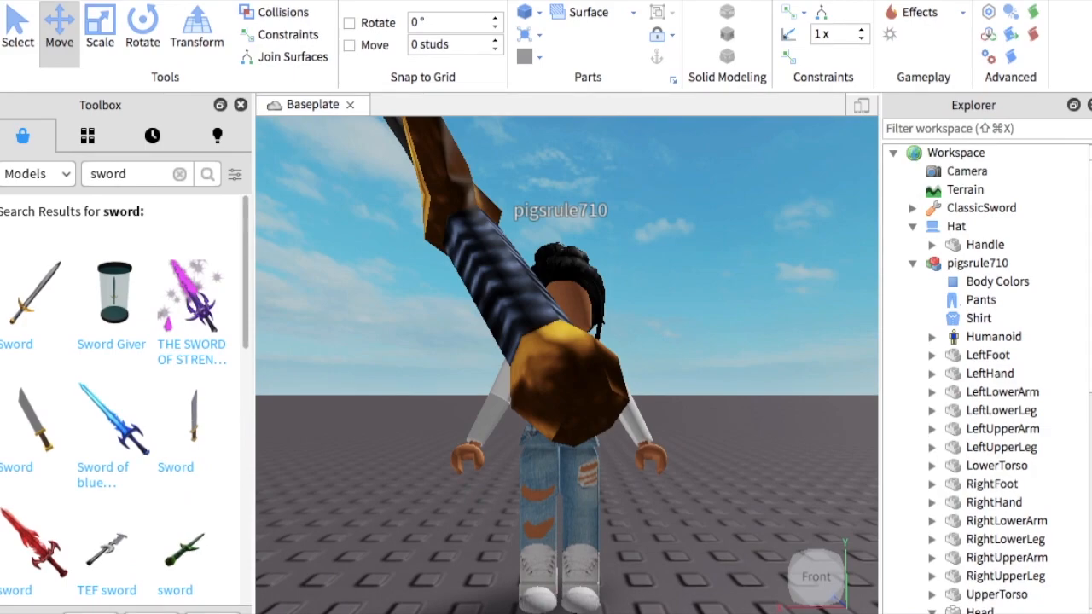
mouse_move(42, 3)
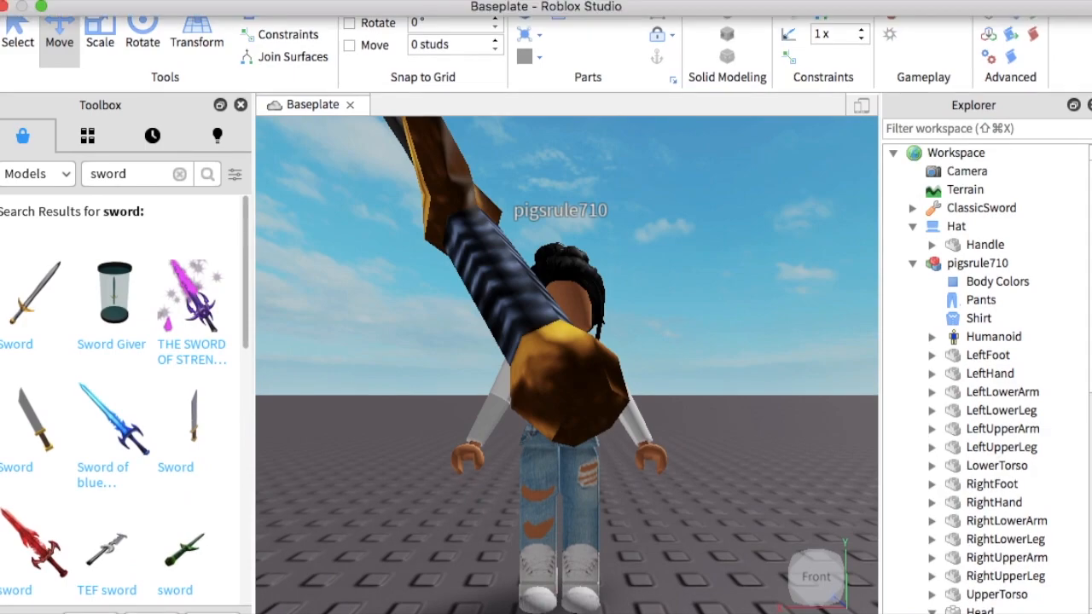
click(41, 6)
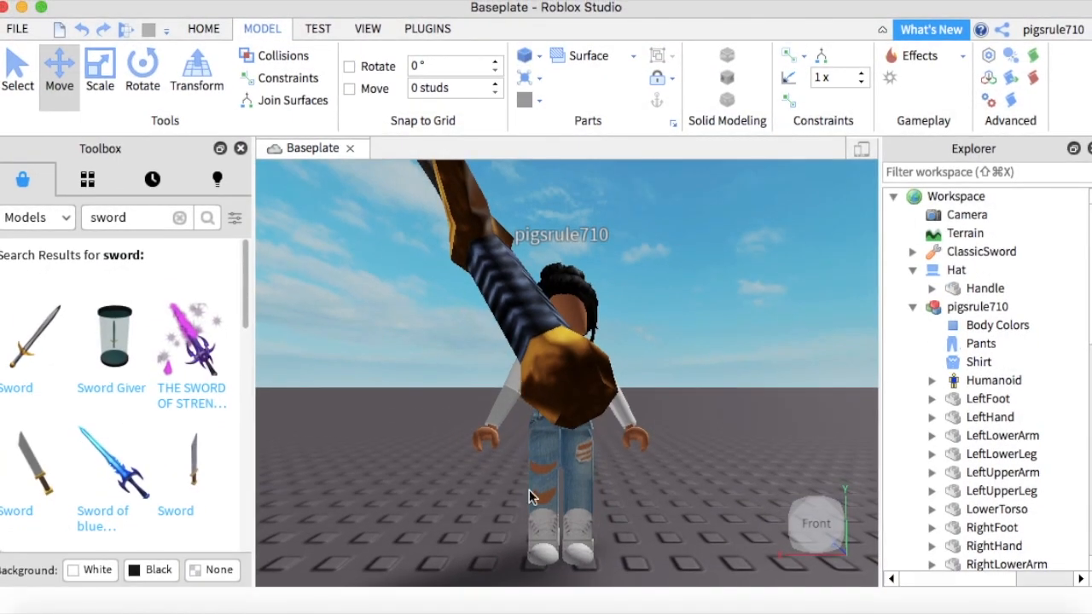
click(558, 604)
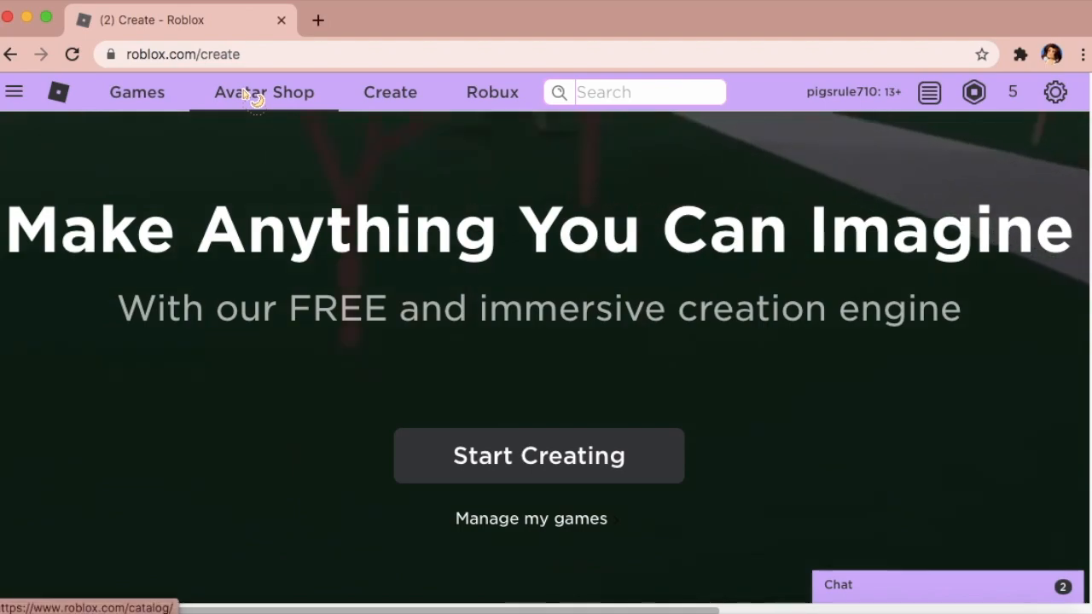
click(249, 94)
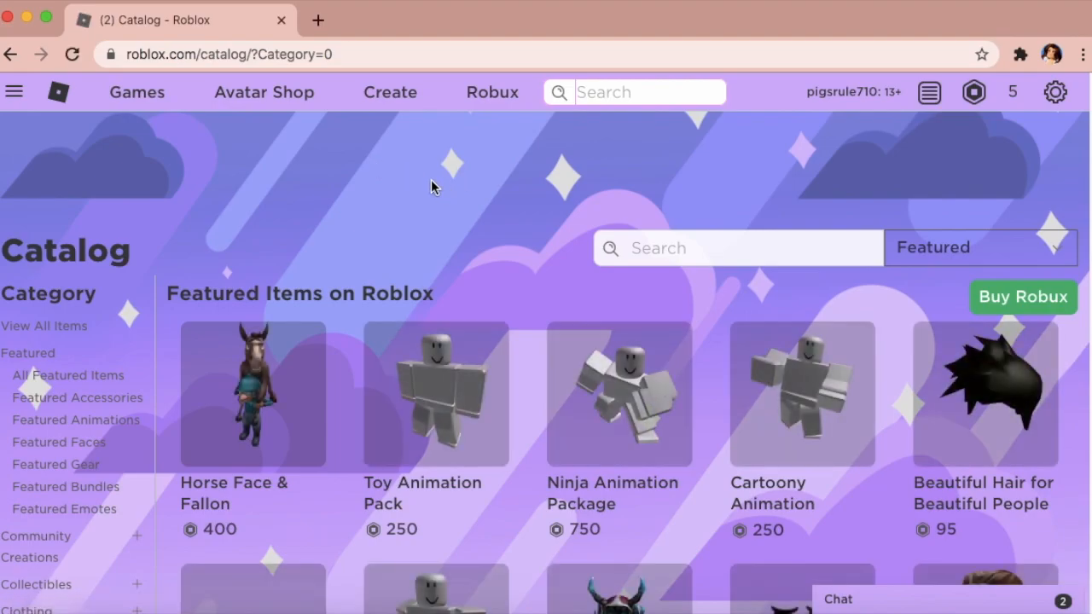
Open the Pants category under Clothing in the catalog and look through the listed items
scroll(304, 216, down, 2)
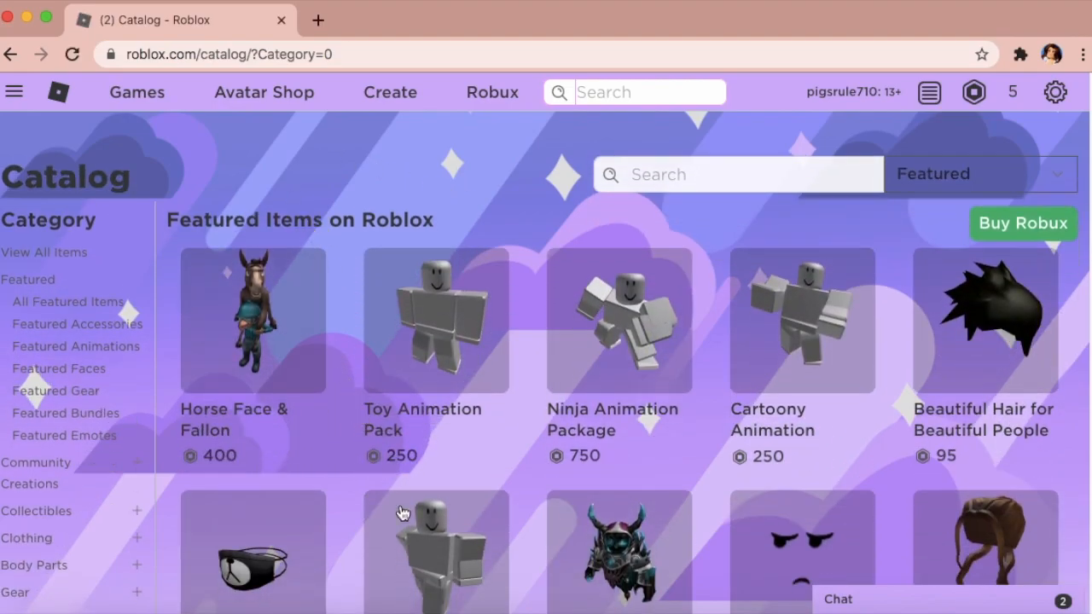
scroll(388, 478, down, 2)
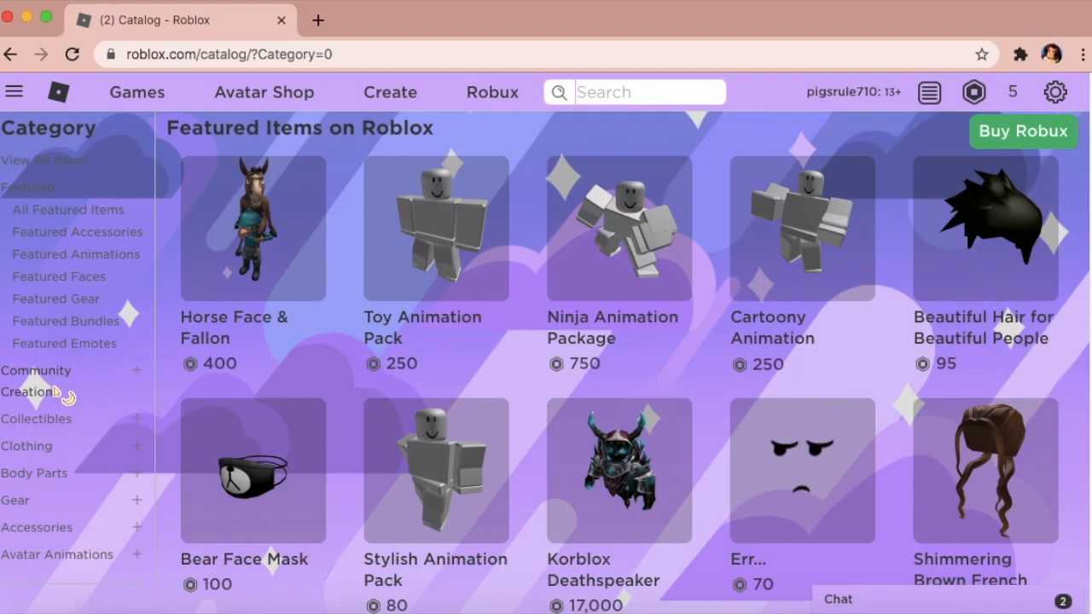
click(60, 444)
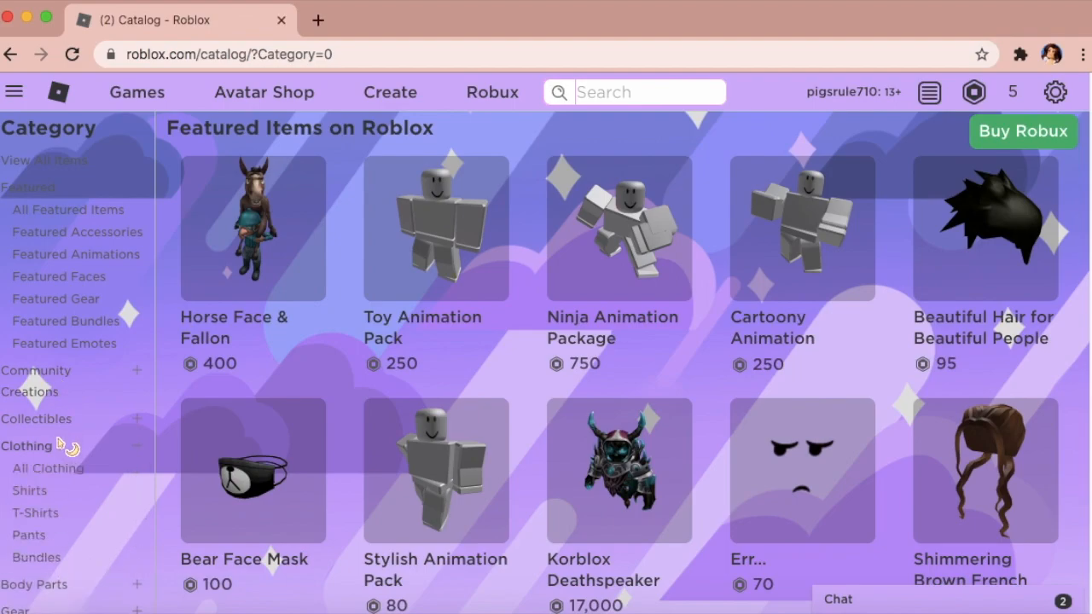
click(43, 537)
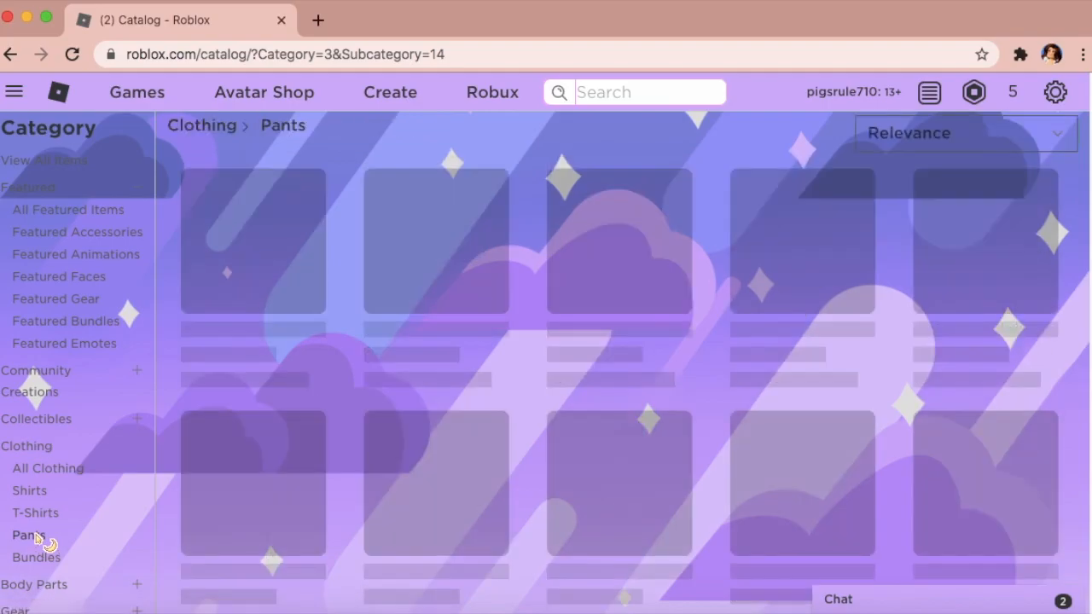
scroll(668, 403, down, 15)
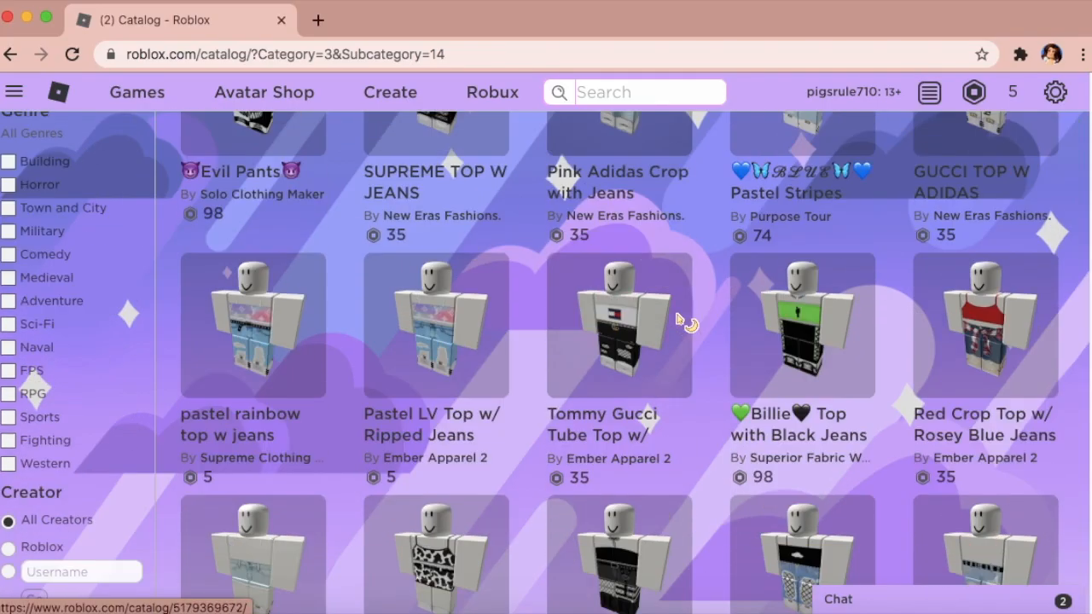
scroll(667, 403, down, 5)
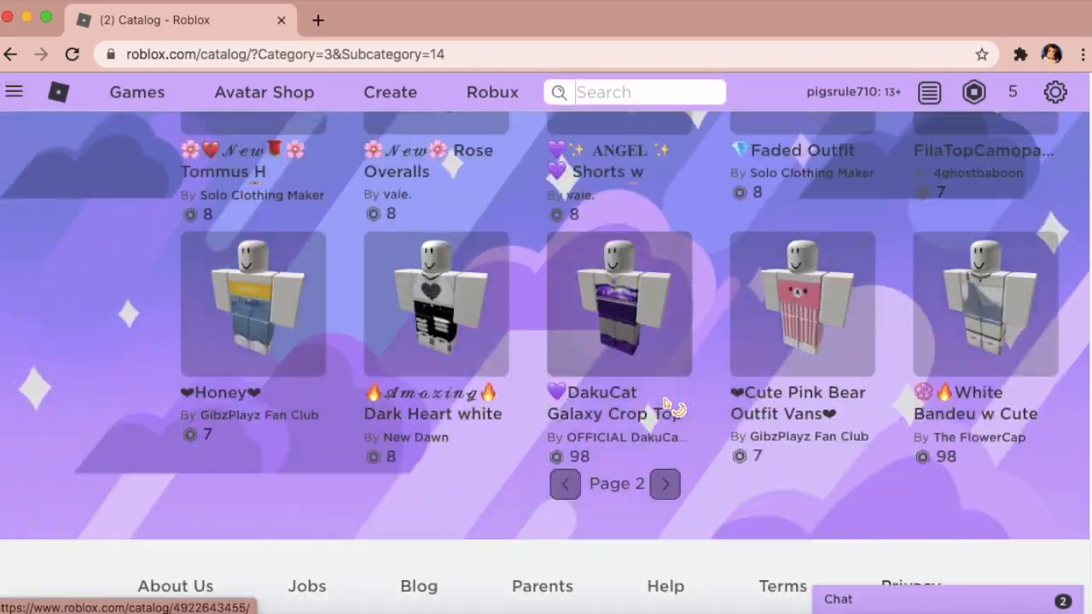
scroll(648, 460, up, 20)
scroll(628, 521, down, 10)
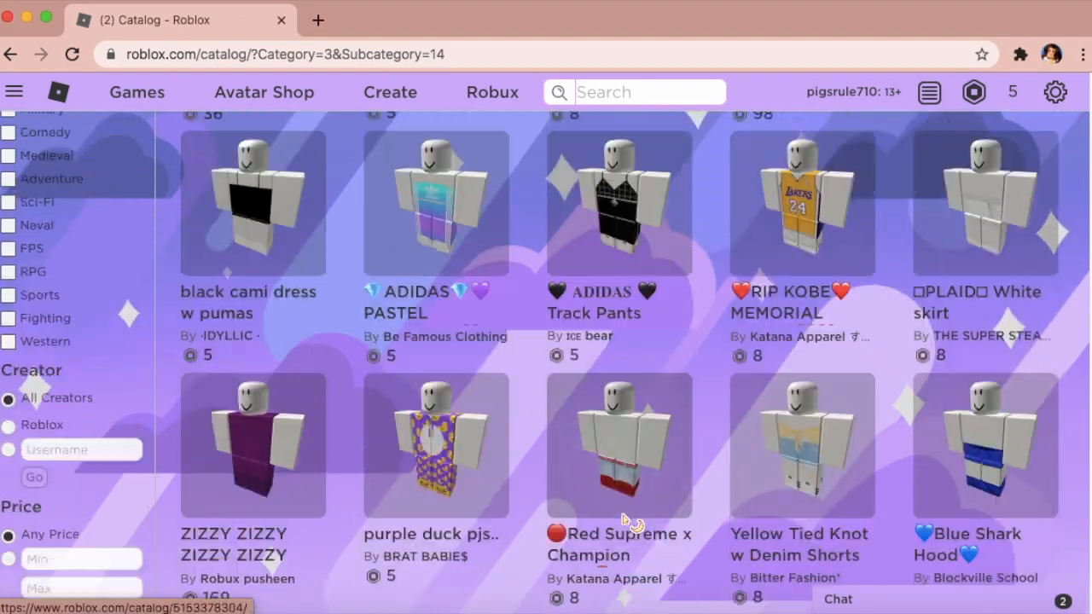
click(772, 407)
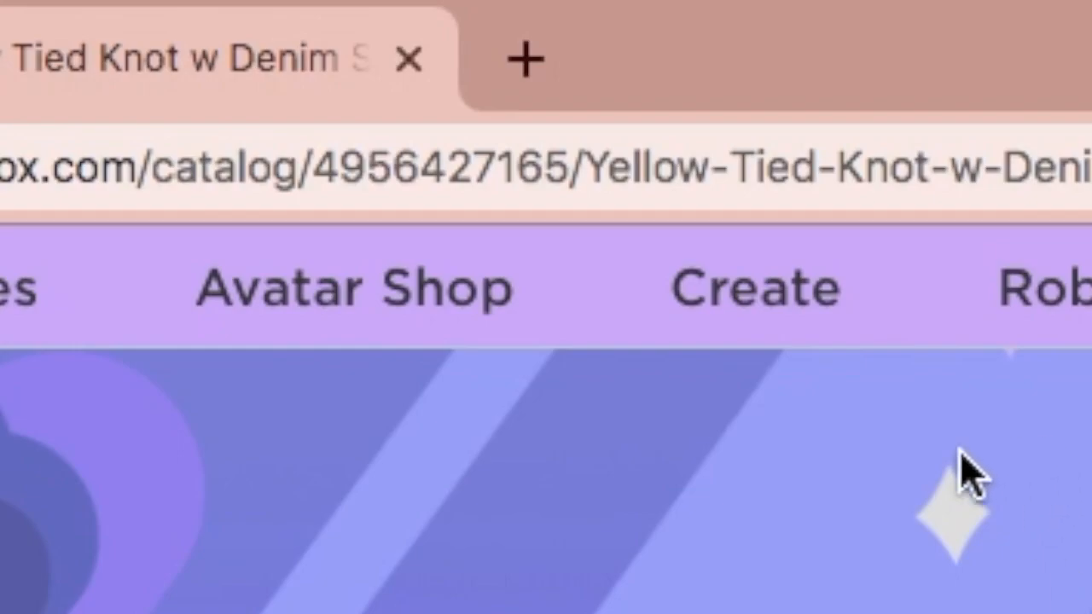
drag(314, 158, 559, 137)
key(super+c)
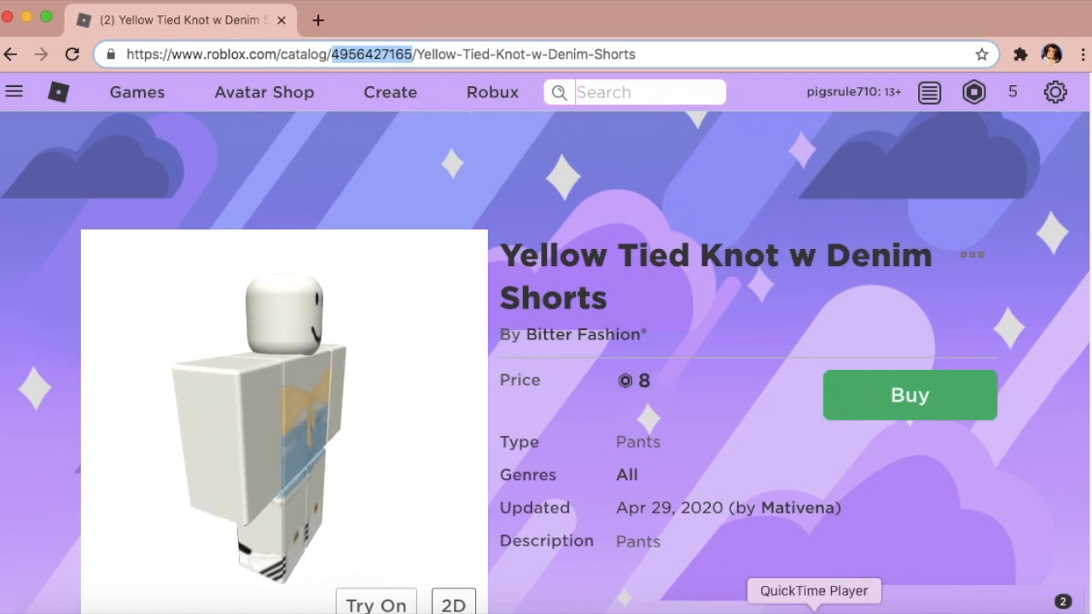
Switch back to Roblox Studio and show the Properties window
click(853, 607)
right_drag(566, 356, 567, 358)
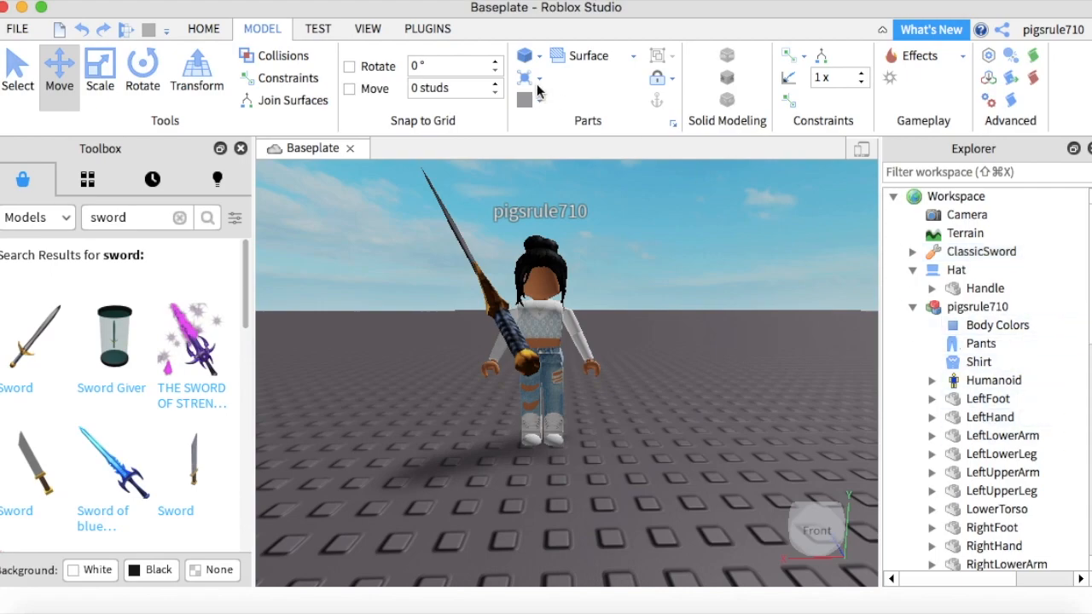
click(368, 29)
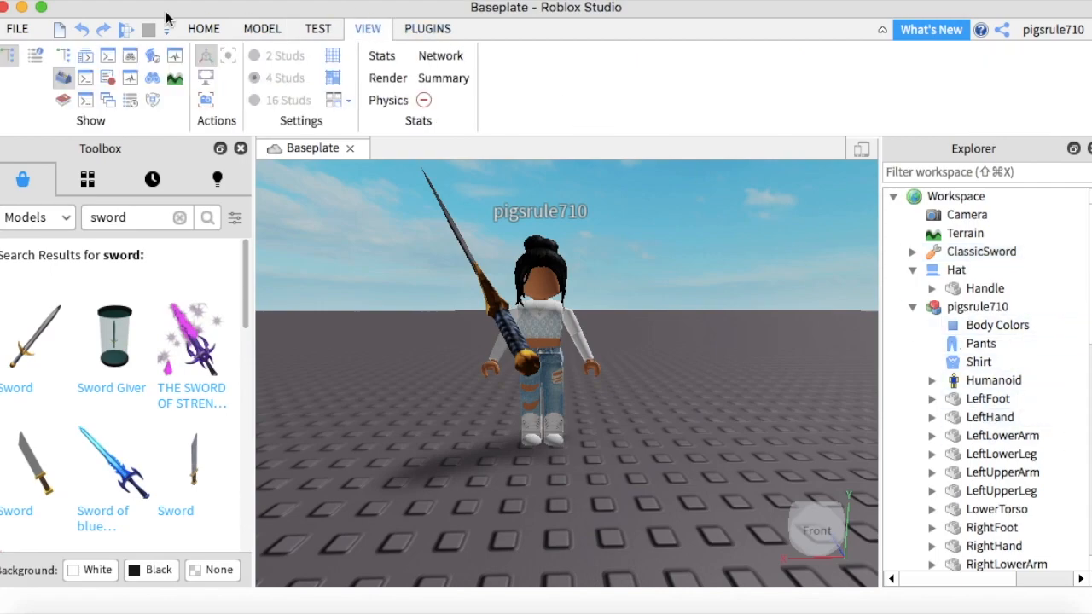
click(7, 56)
click(7, 56)
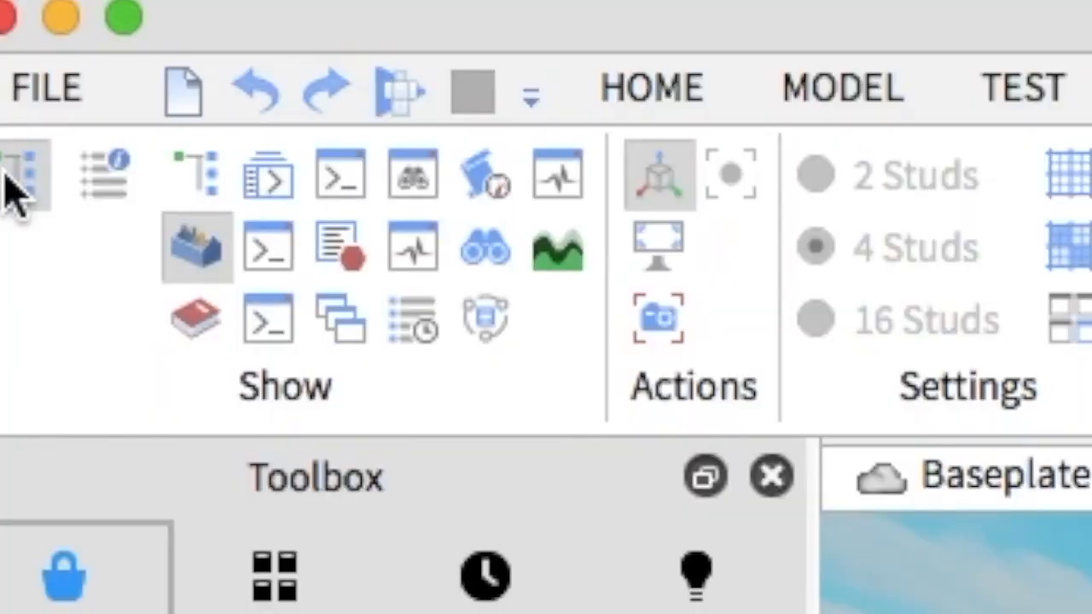
click(136, 167)
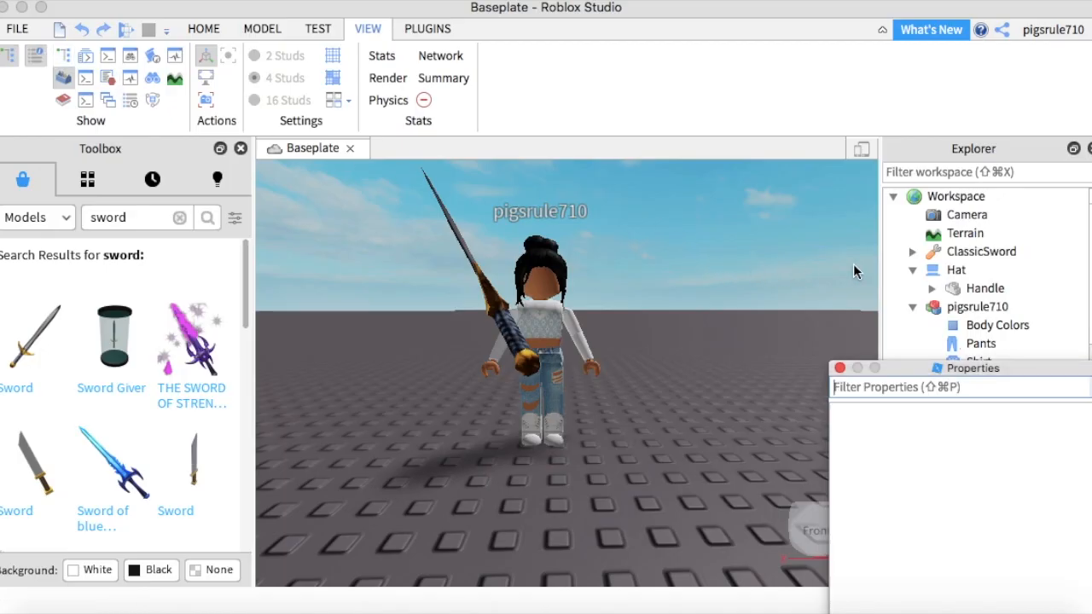
click(983, 345)
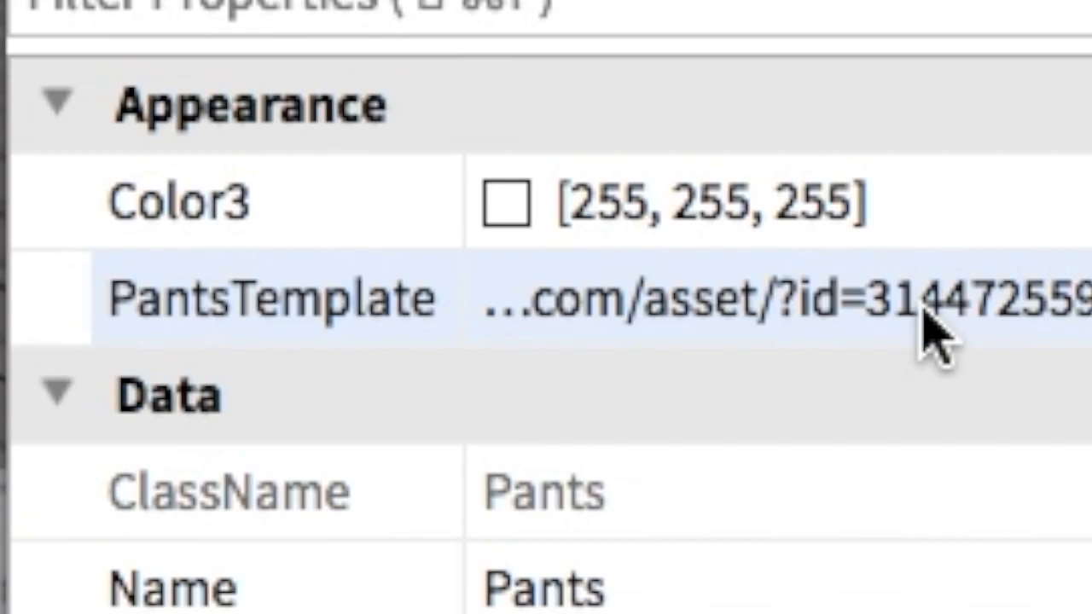
click(834, 299)
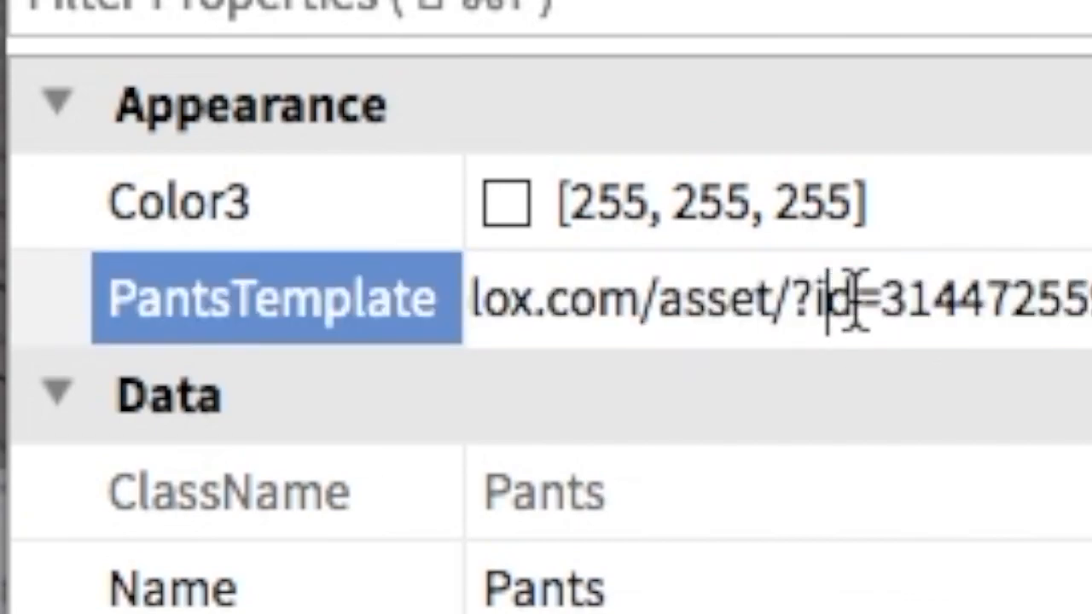
drag(509, 309, 477, 304)
key(BackSpace)
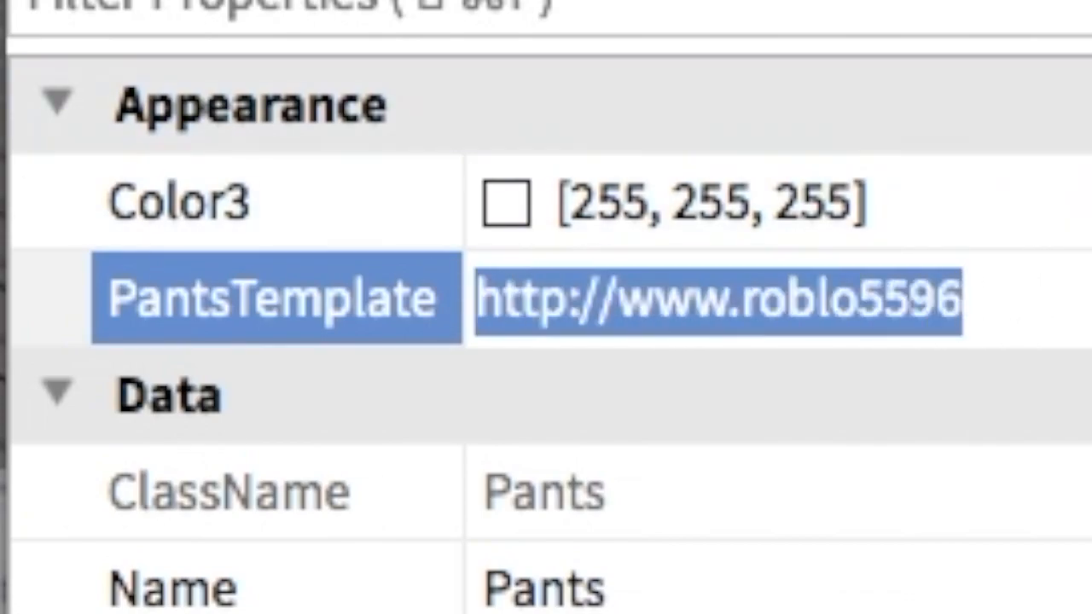
key(BackSpace)
key(super+v)
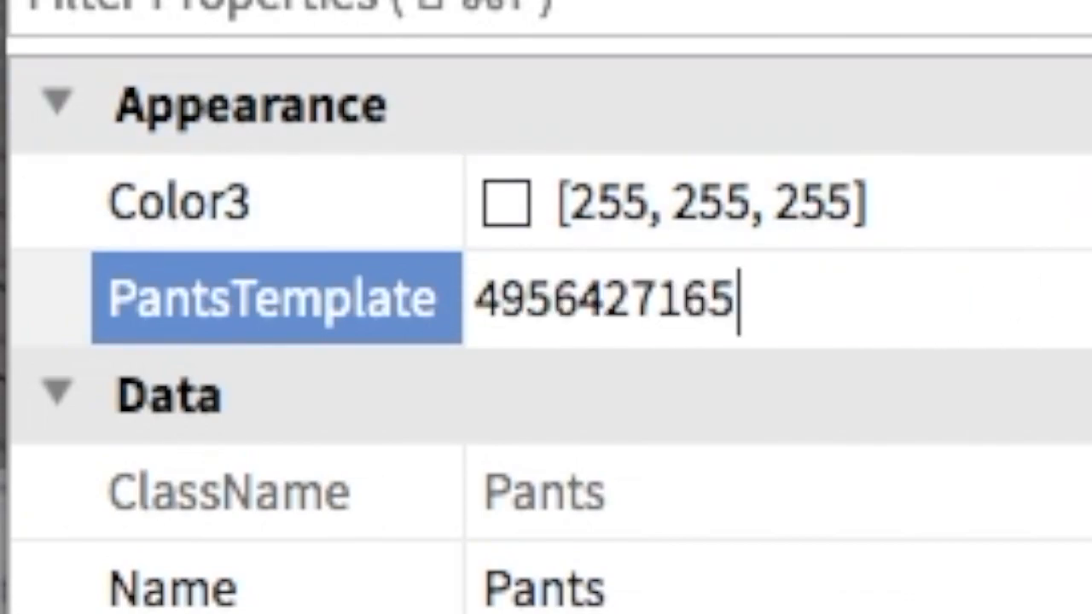
key(Return)
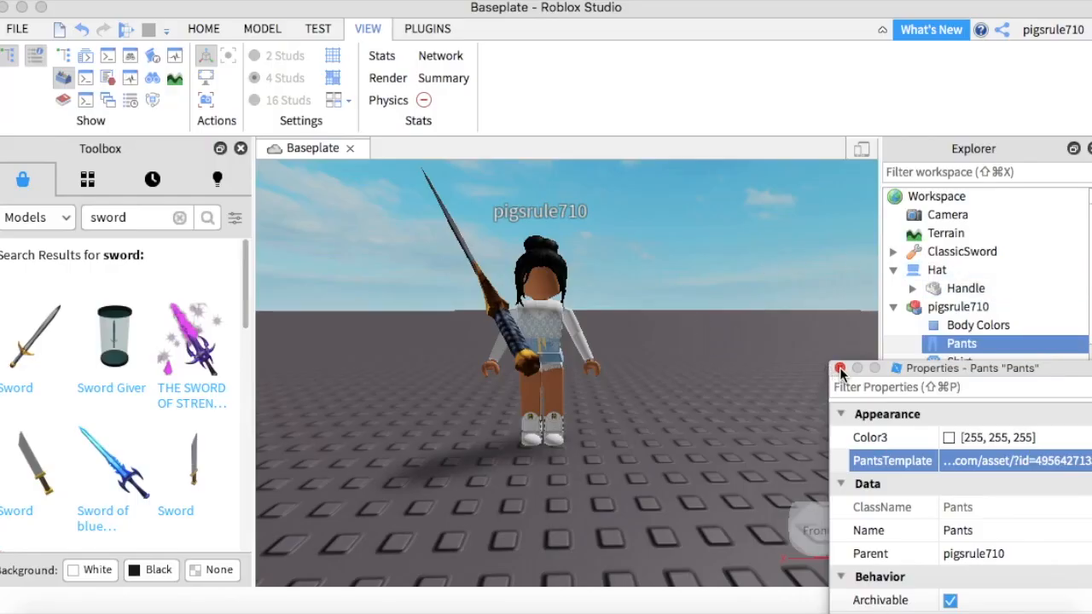
click(841, 369)
Delete the avatar's Shirt and check the new outfit up close
click(954, 367)
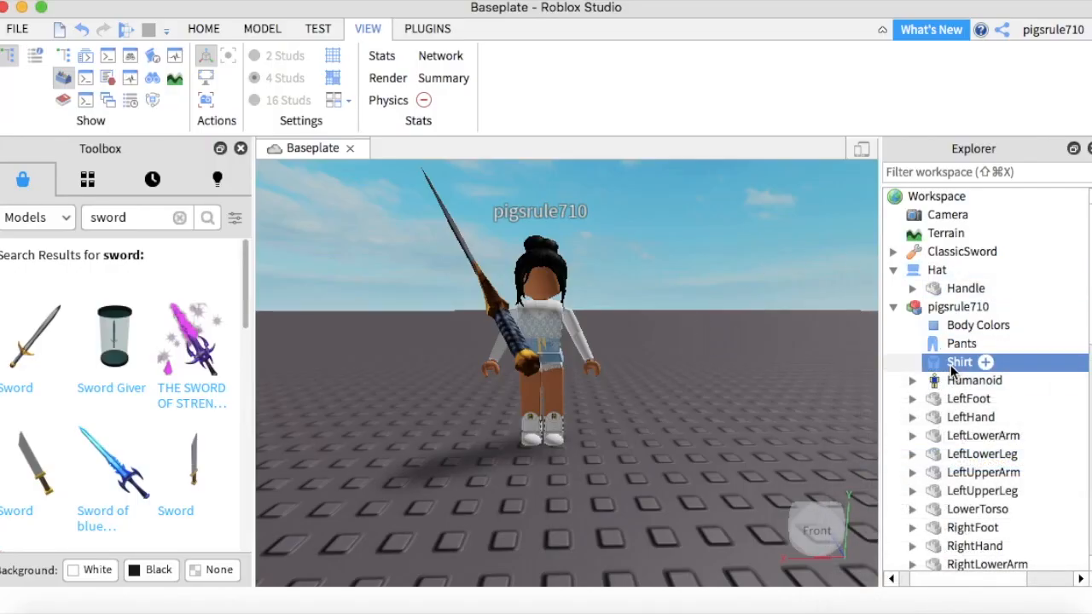
key(Delete)
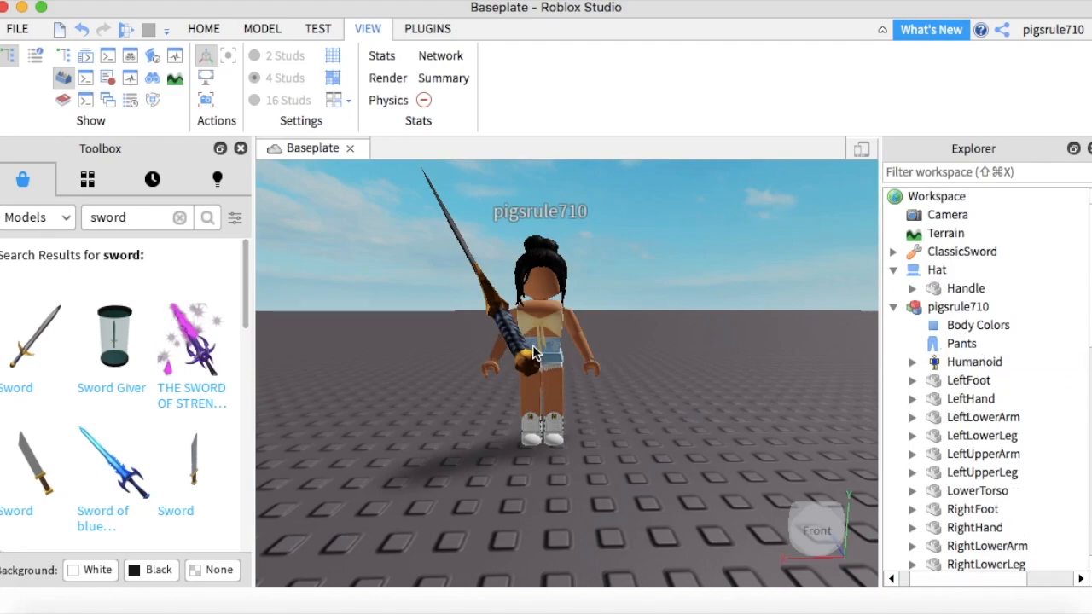
right_drag(470, 316, 425, 338)
scroll(469, 320, up, 3)
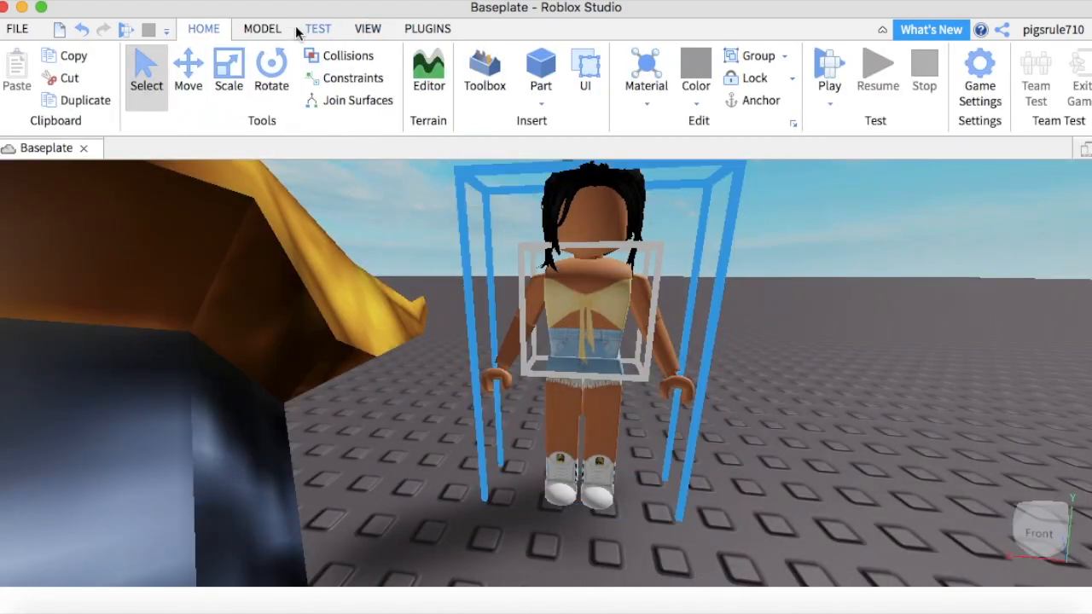
Move the whole avatar model back, away from the separate hair and sword
click(189, 70)
drag(554, 439, 619, 295)
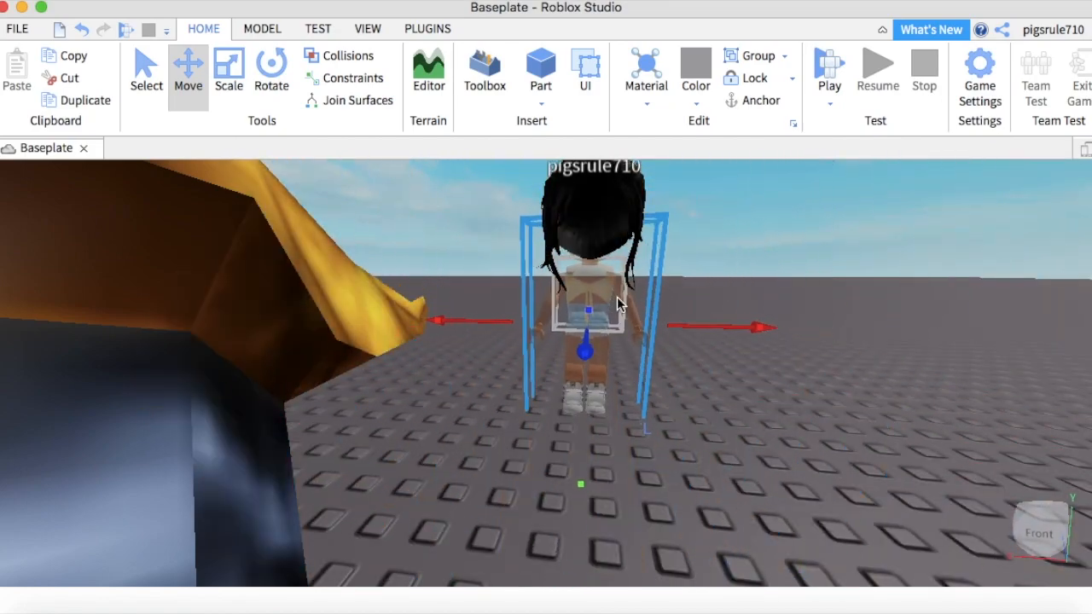
right_drag(620, 295, 617, 299)
scroll(618, 298, up, 5)
drag(643, 485, 679, 335)
right_drag(678, 334, 677, 333)
scroll(677, 334, up, 5)
scroll(677, 334, down, 5)
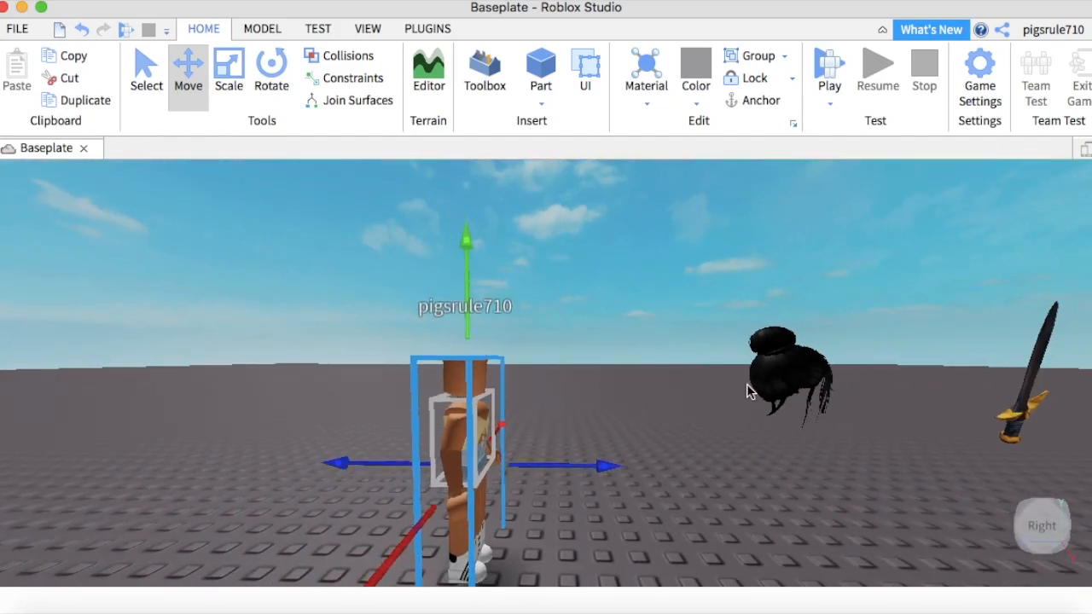
Move the hair back across the baseplate and fit it onto the avatar's head
click(743, 361)
drag(731, 373, 400, 359)
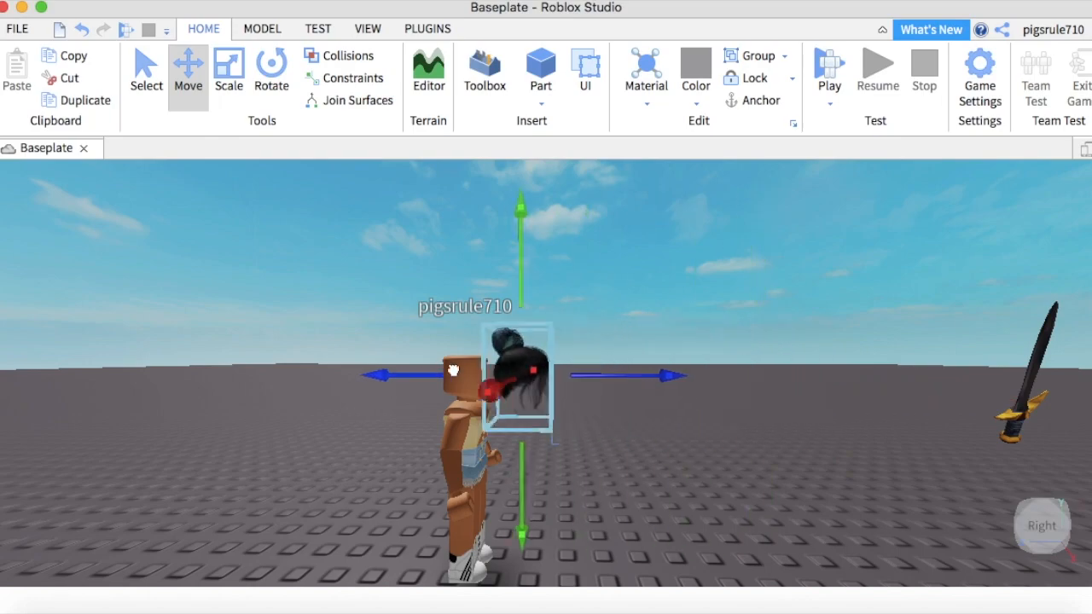
scroll(399, 357, up, 5)
right_drag(399, 357, 400, 356)
scroll(399, 356, down, 3)
mouse_move(461, 433)
mouse_down()
mouse_move(468, 425)
mouse_move(461, 436)
mouse_up()
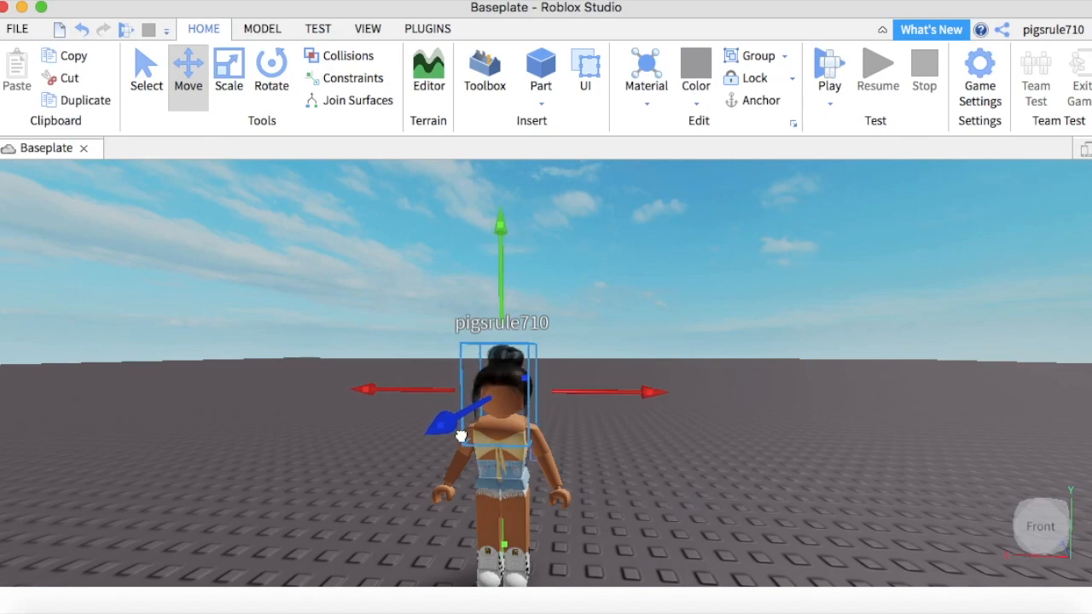
Show the Explorer and the Toolbox again
click(352, 29)
click(8, 58)
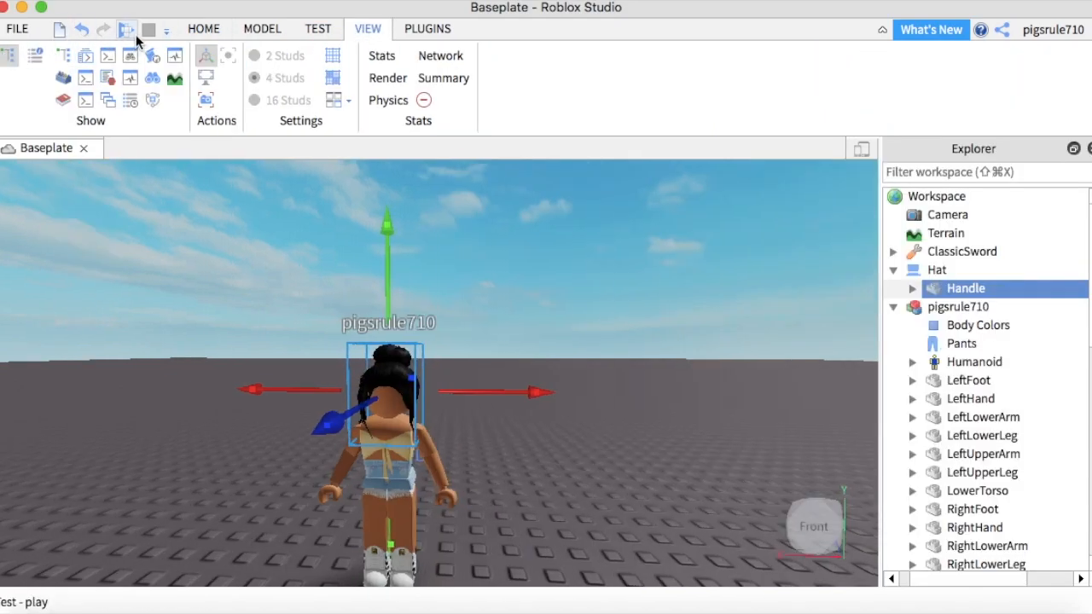
click(204, 29)
click(485, 72)
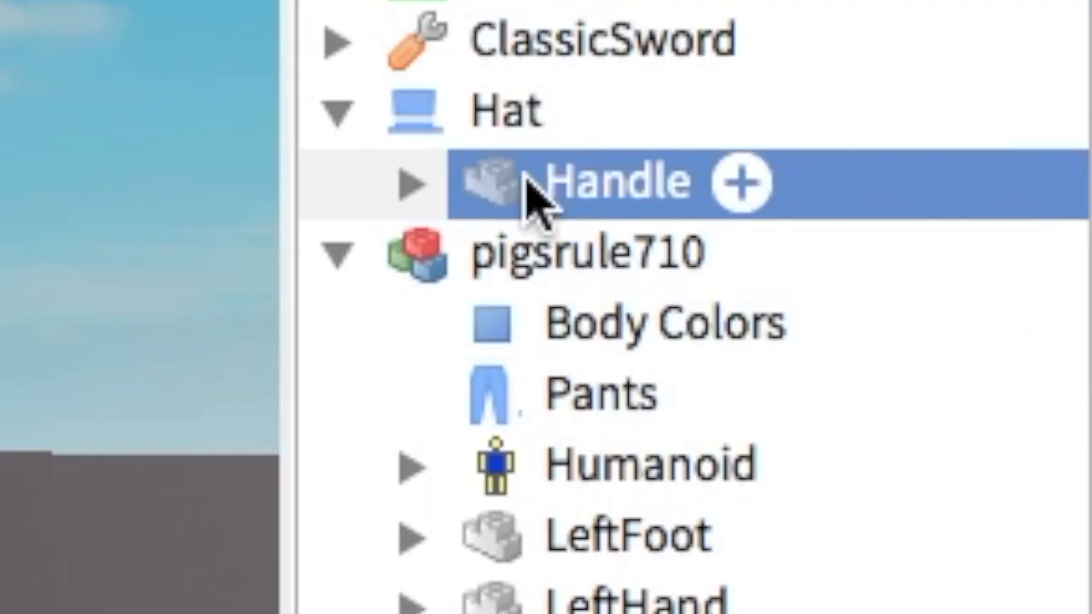
Reparent the hair's Handle from Hat into the avatar model and shift the avatar together with its hair
double_click(940, 294)
key(Return)
key(Return)
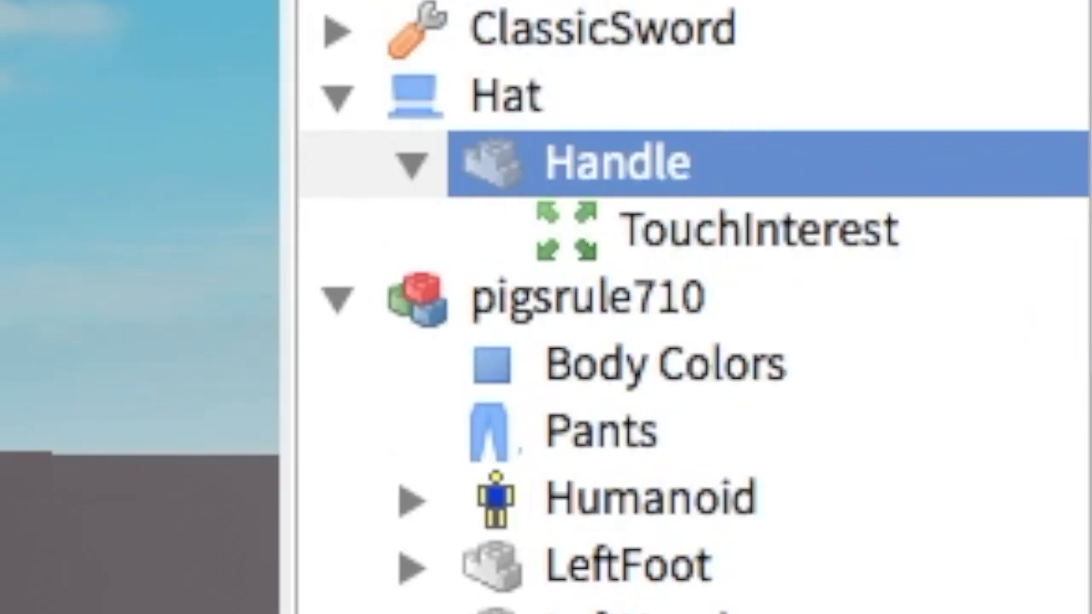
click(514, 145)
click(473, 164)
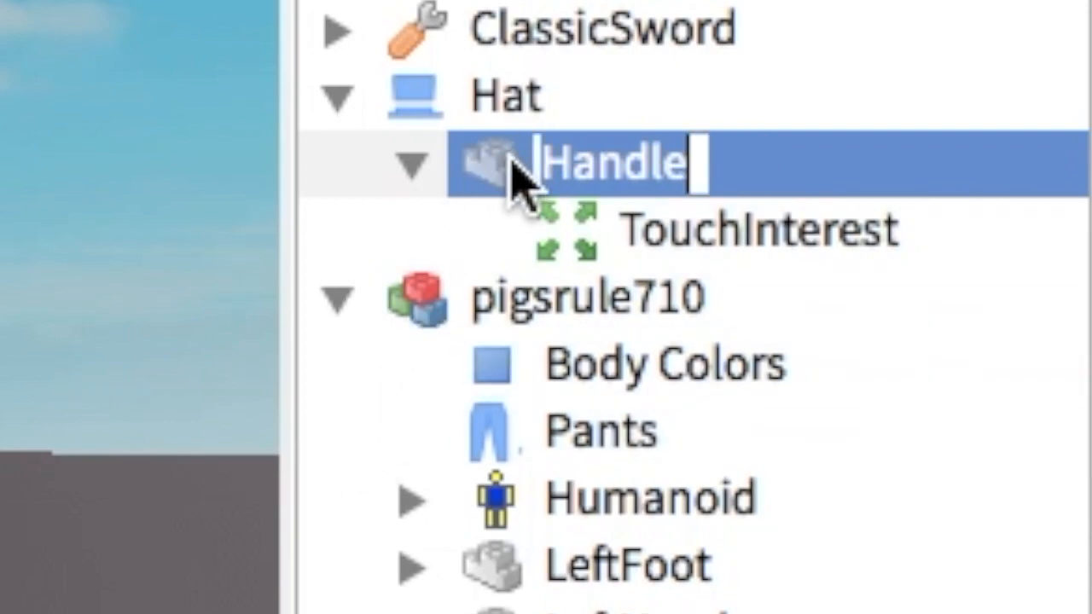
drag(516, 175, 523, 303)
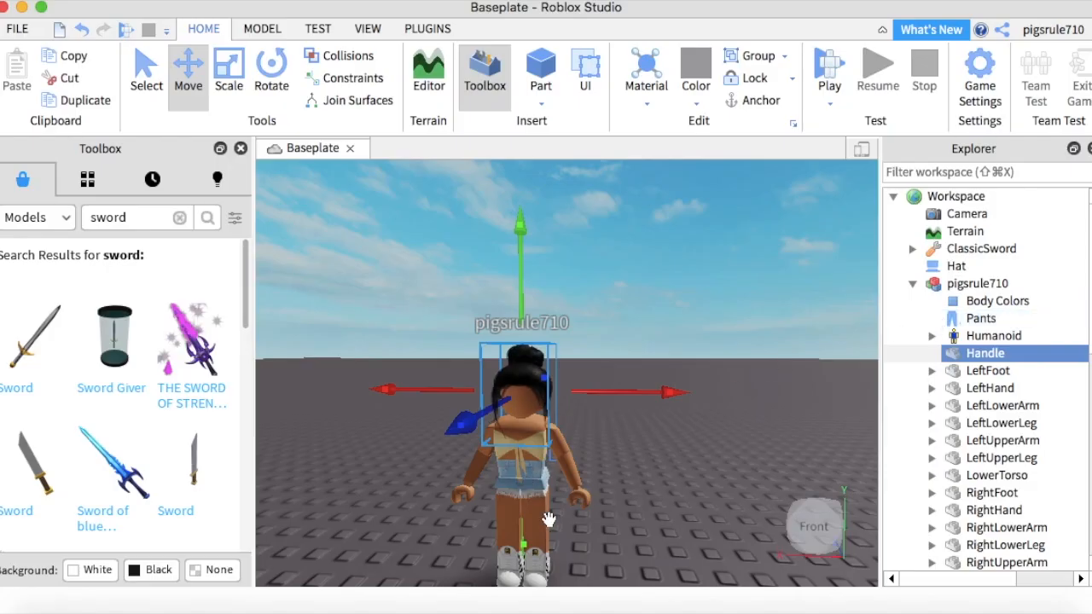
click(549, 518)
drag(507, 502, 546, 491)
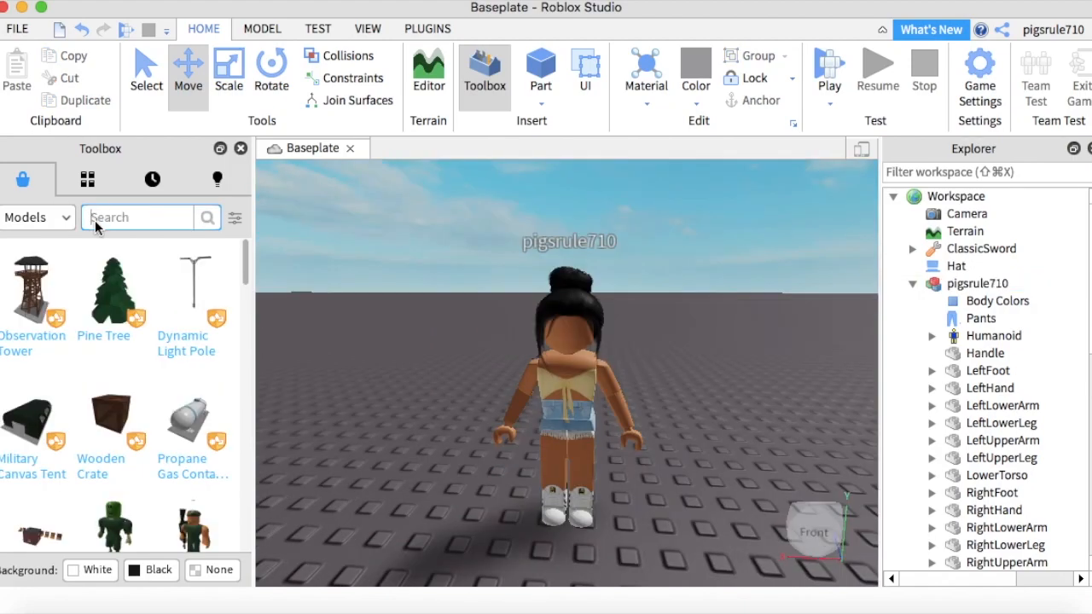
Search the Toolbox models for "aesthetic picnic" and insert the fenced Picnic model into the scene
text(aesthetic picnic)
key(Return)
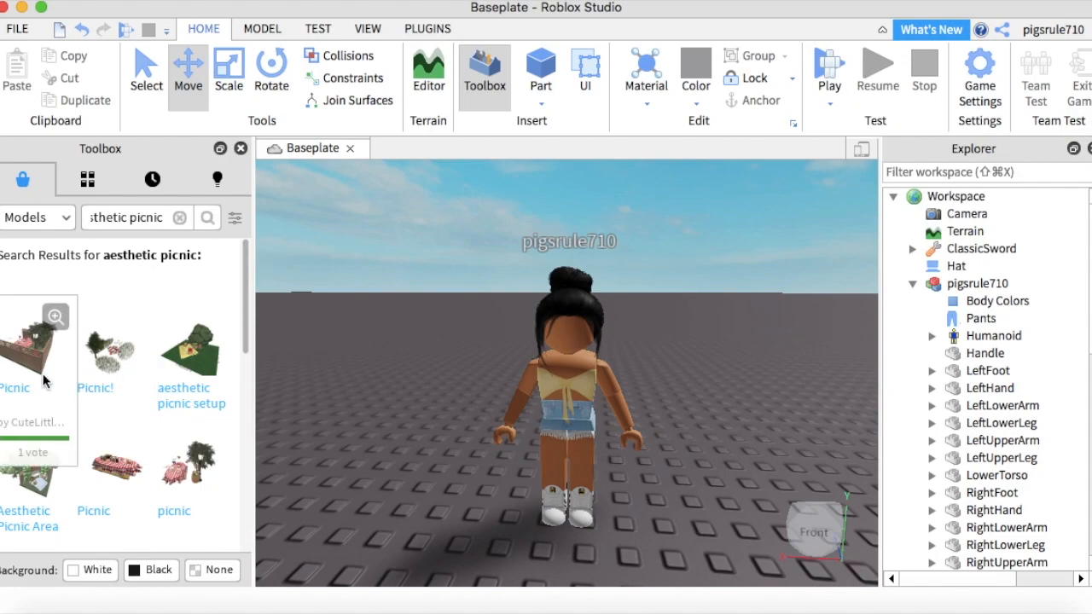
drag(28, 378, 447, 390)
scroll(445, 385, up, 5)
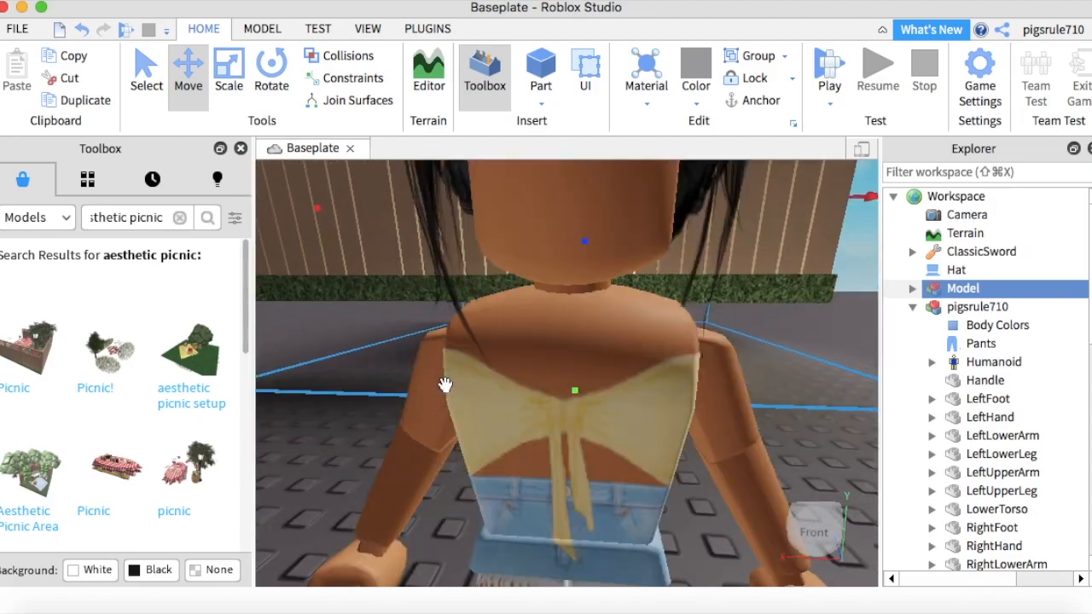
scroll(444, 385, up, 5)
right_drag(445, 384, 444, 385)
scroll(444, 385, down, 3)
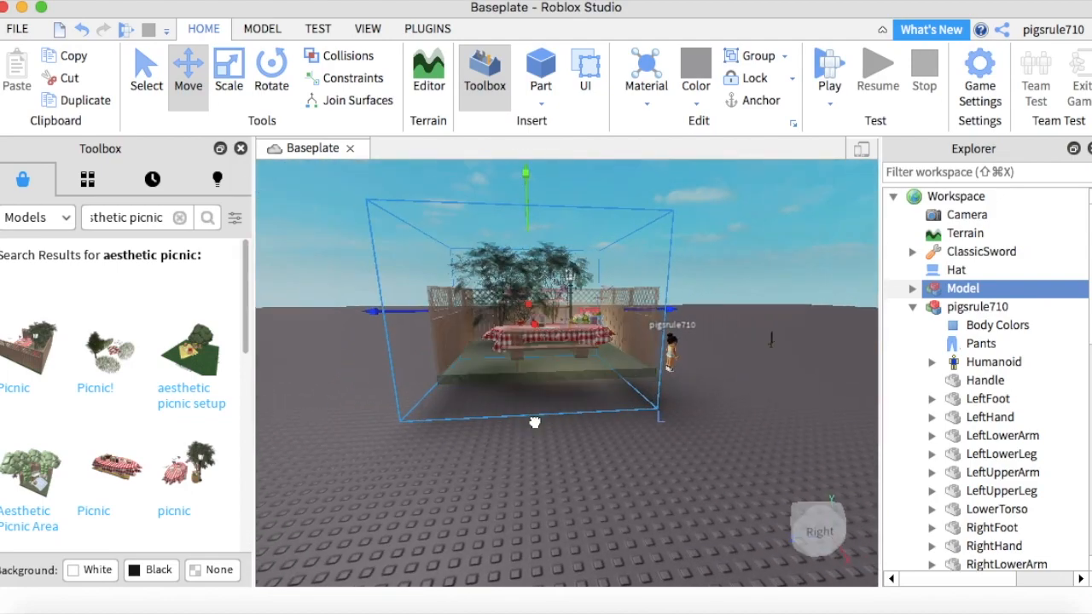
Lower the picnic model onto the baseplate and deselect it
drag(533, 420, 534, 437)
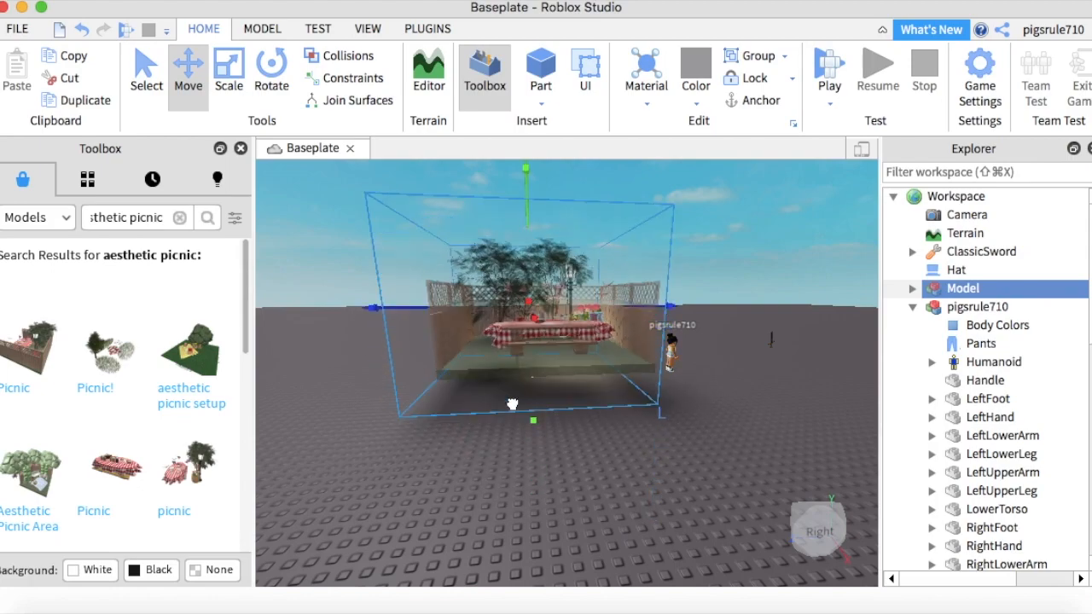
drag(529, 445, 524, 441)
click(661, 369)
Move the avatar inside the fenced picnic area and lower it onto the grass in front of the table
scroll(661, 369, up, 8)
right_drag(662, 368, 662, 369)
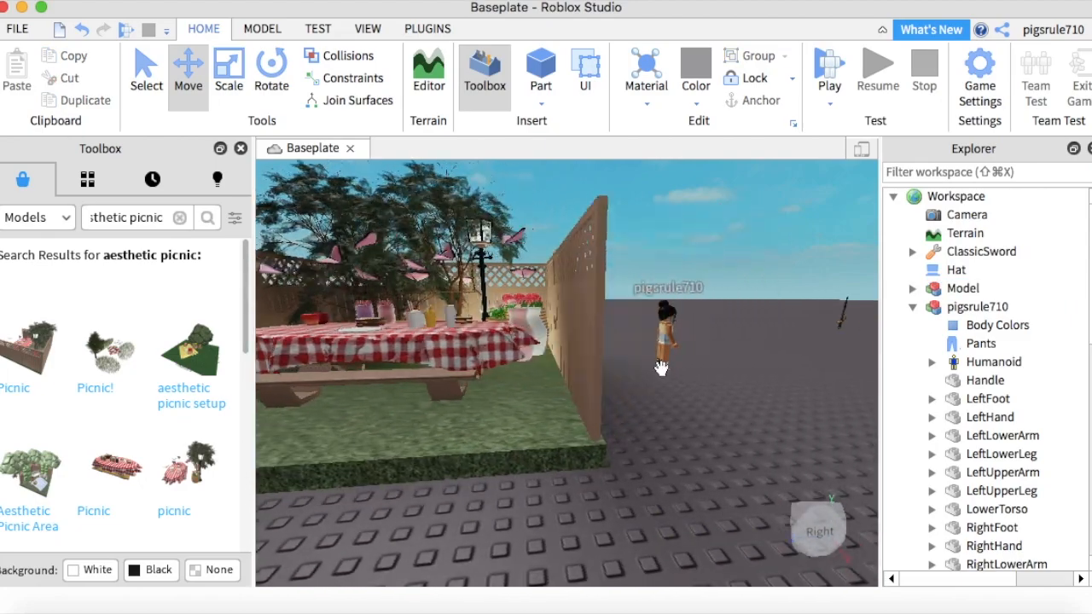
scroll(661, 368, up, 5)
click(626, 389)
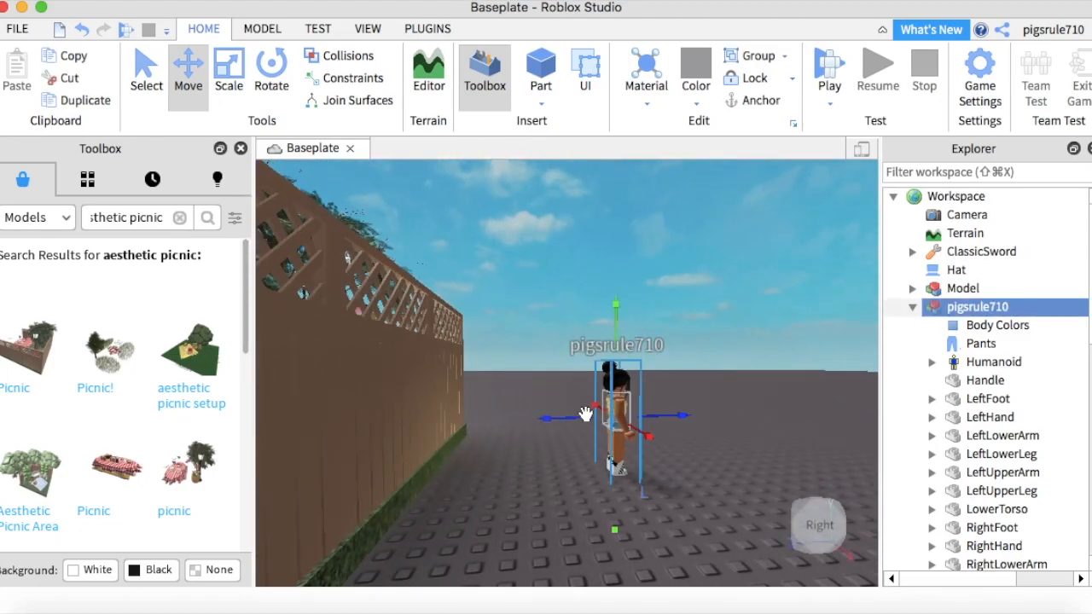
key(f)
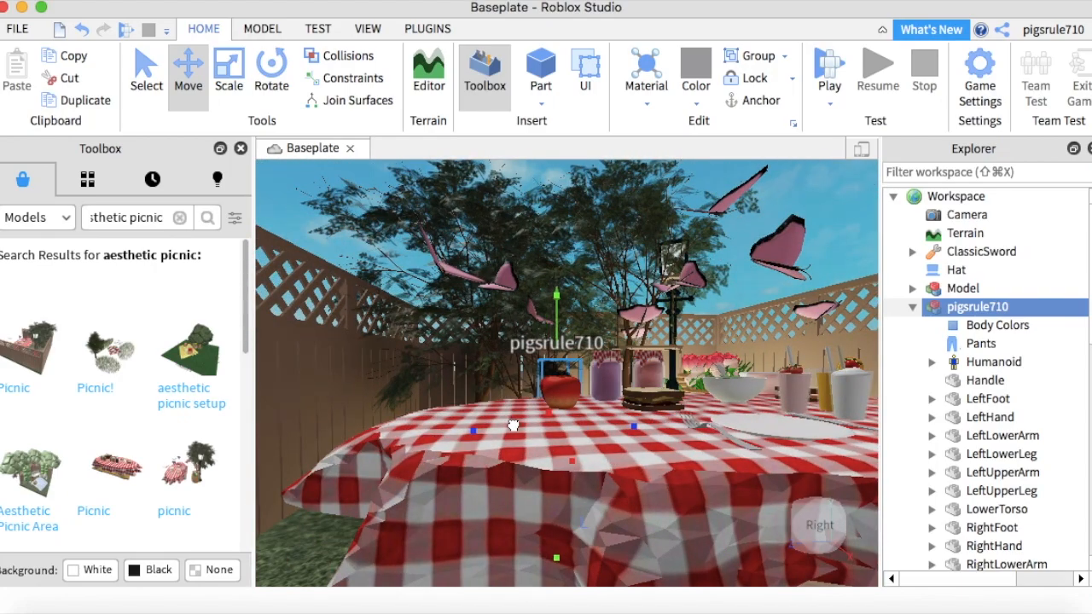
scroll(512, 425, down, 5)
drag(567, 425, 574, 594)
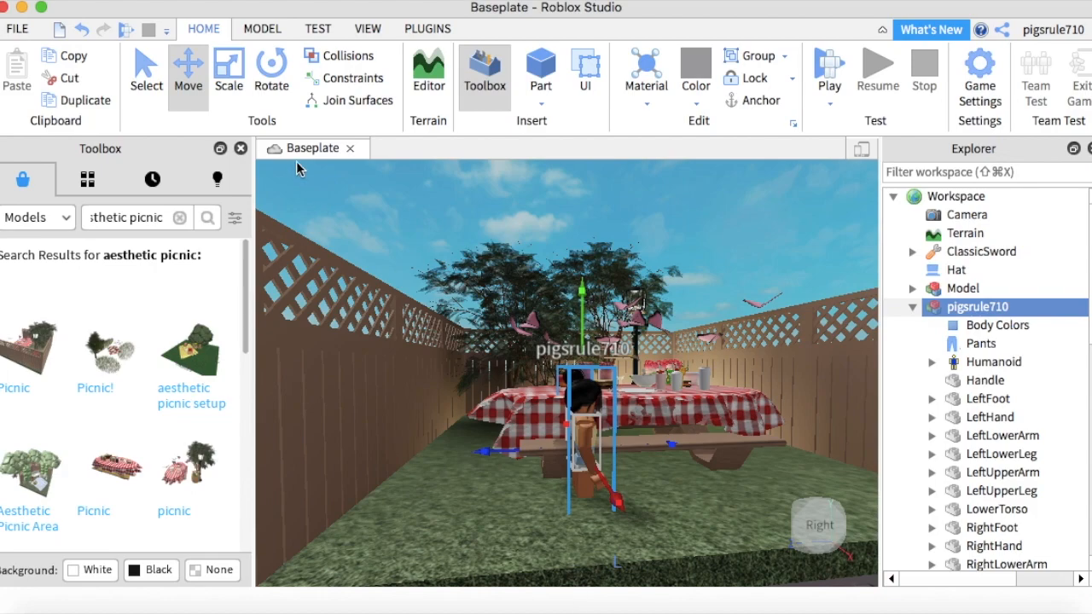
Rotate the avatar a quarter turn to face away from the table, raise it to grass level and deselect it
click(273, 93)
drag(634, 524, 431, 448)
click(182, 69)
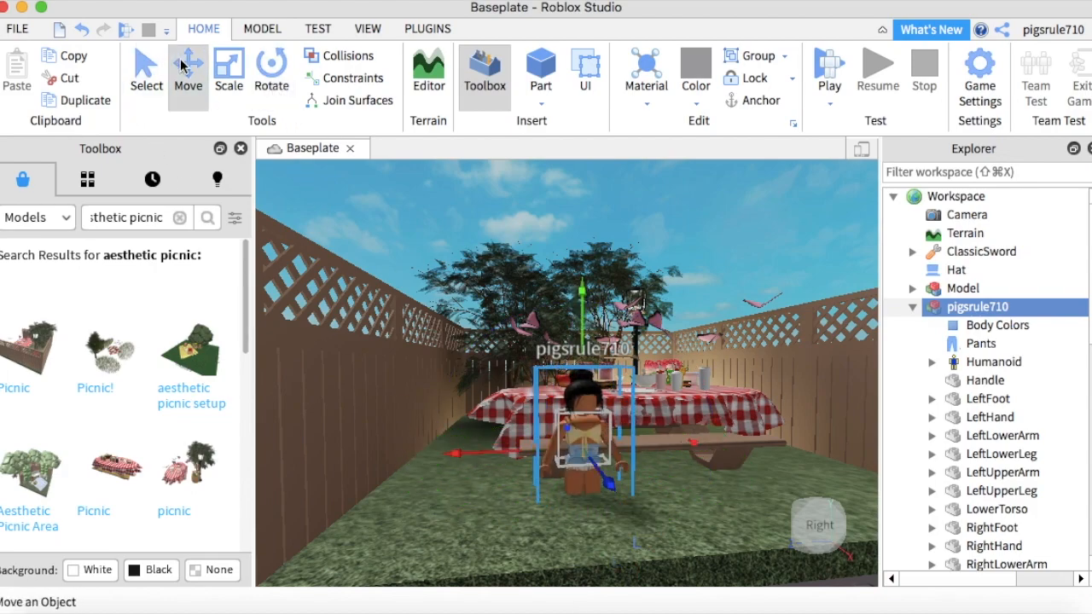
drag(579, 339, 590, 305)
click(727, 232)
right_drag(727, 232, 726, 231)
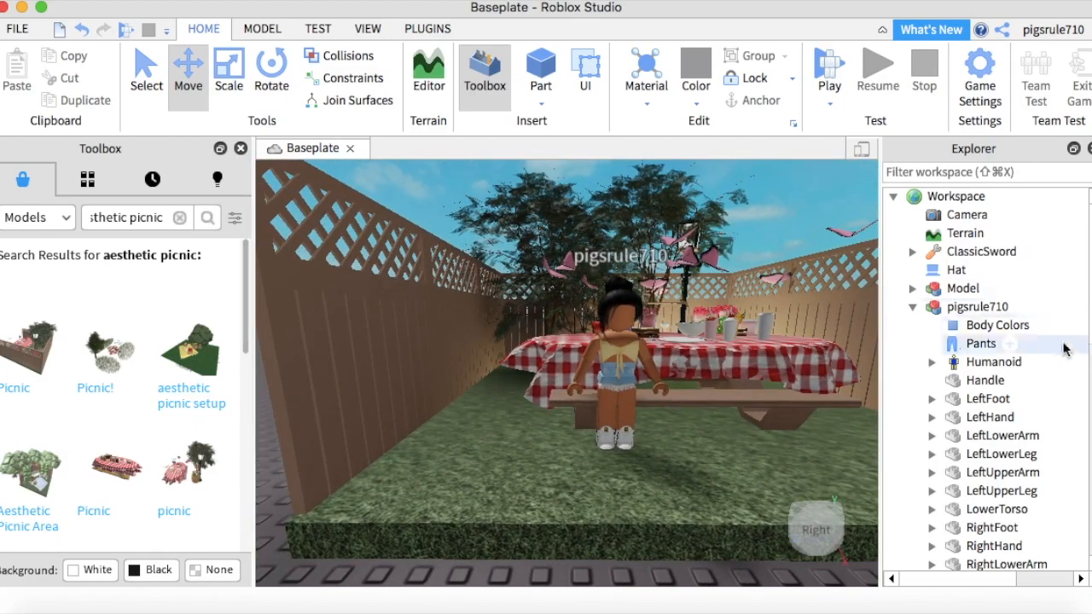
Blank out the Name property of the avatar model, and close the Properties and Explorer windows
click(1020, 308)
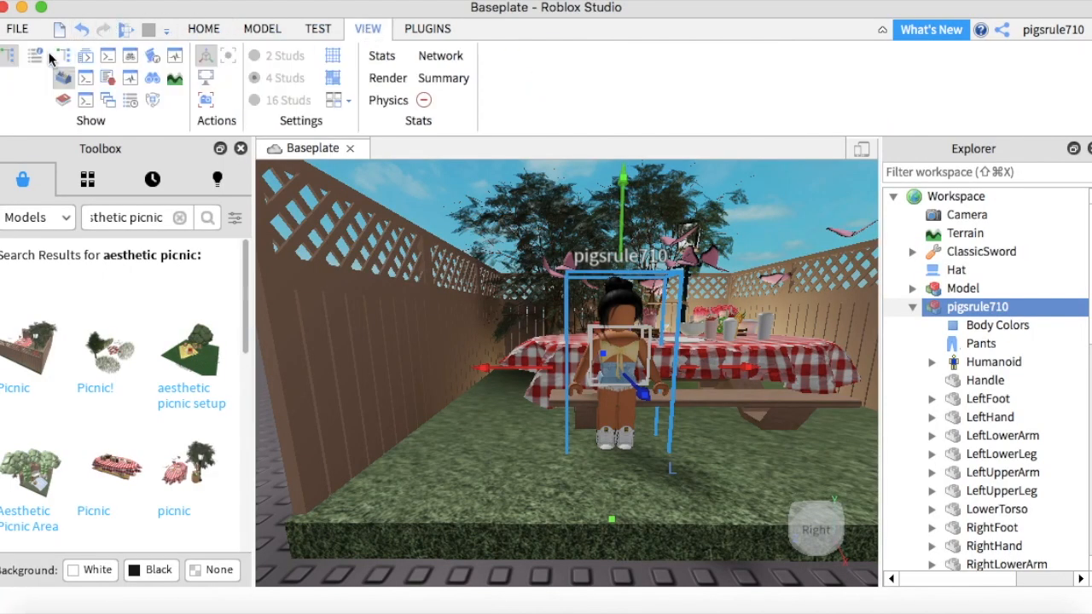
click(47, 58)
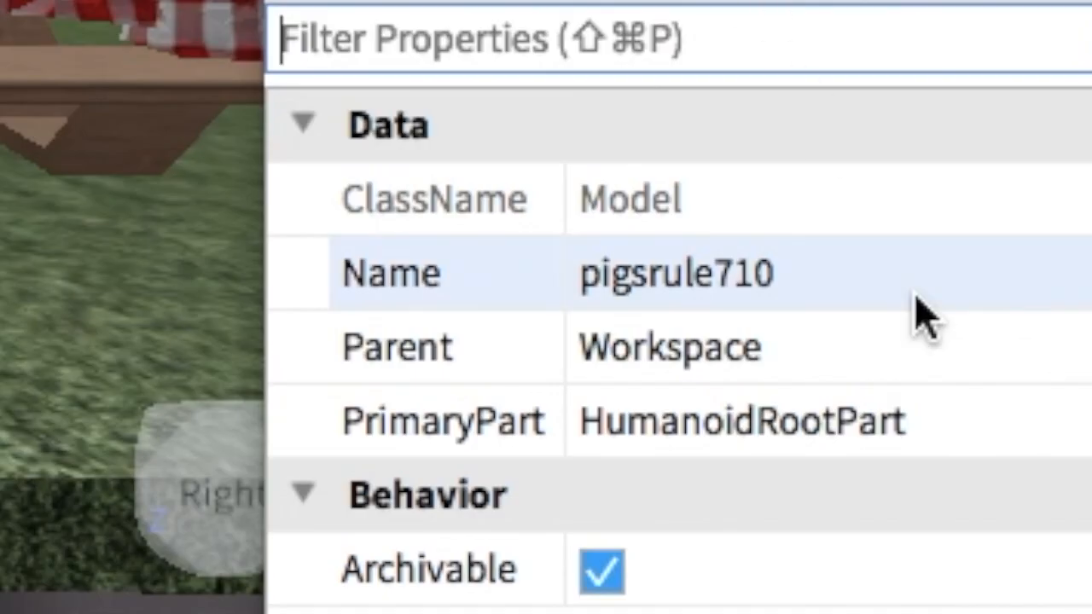
click(883, 284)
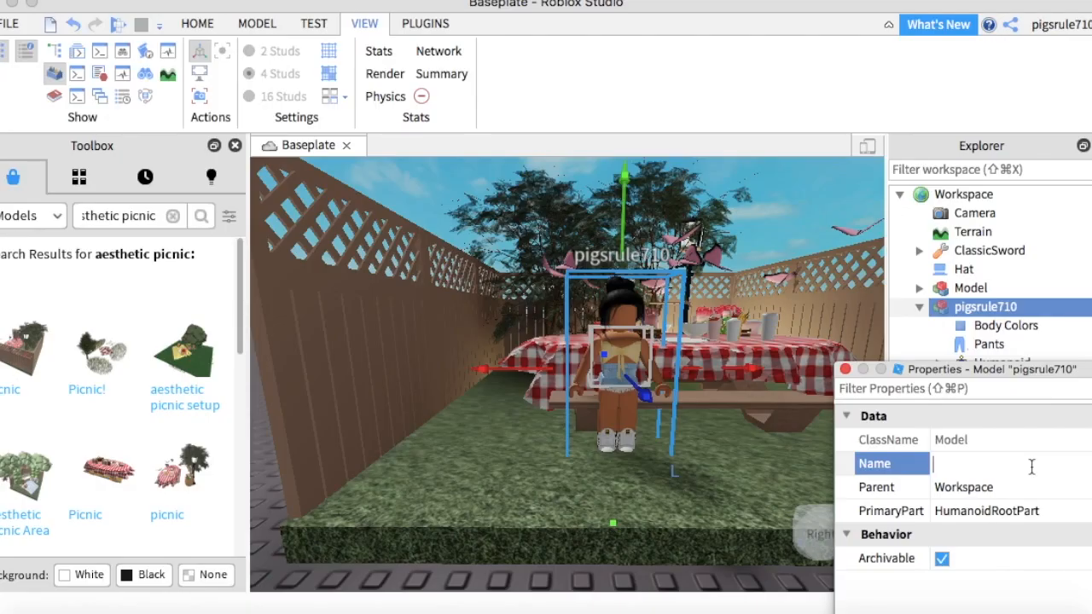
key(Return)
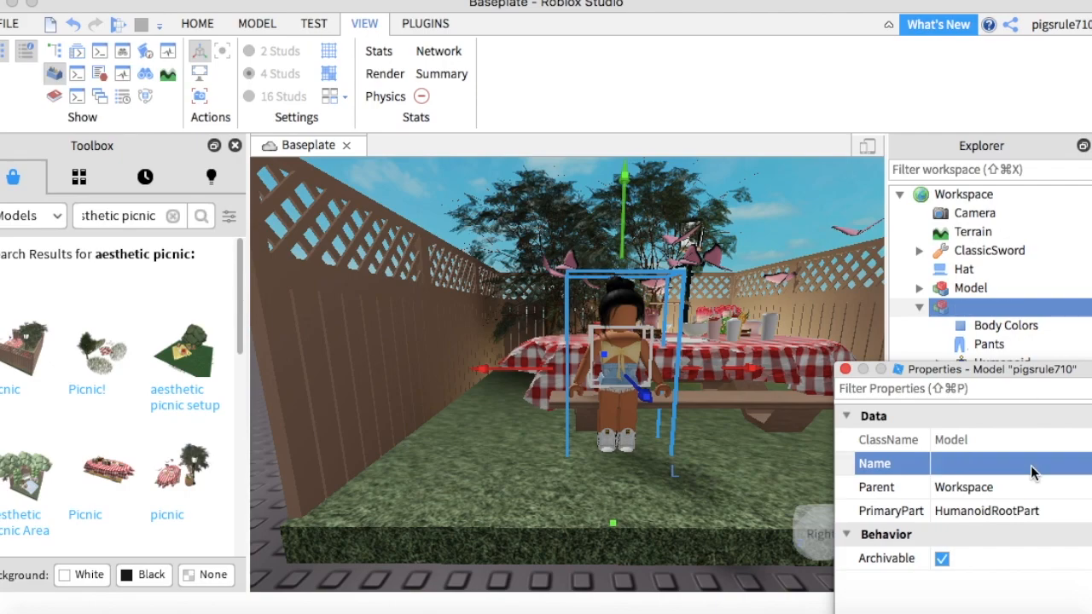
click(845, 370)
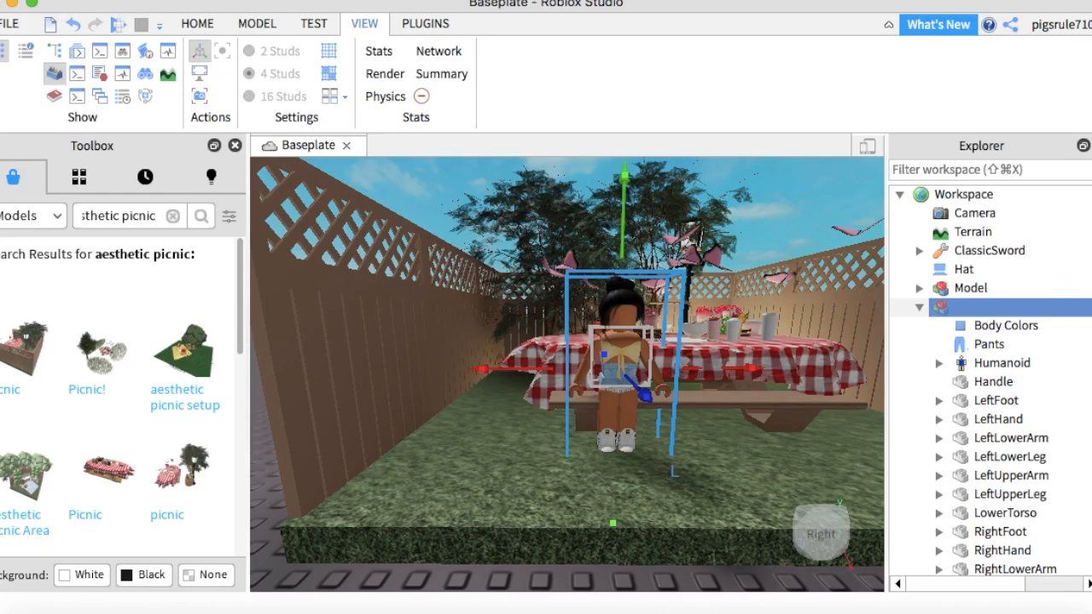
click(1091, 145)
Examine the avatar and the picnic table behind it from close up and from farther back
scroll(734, 266, up, 5)
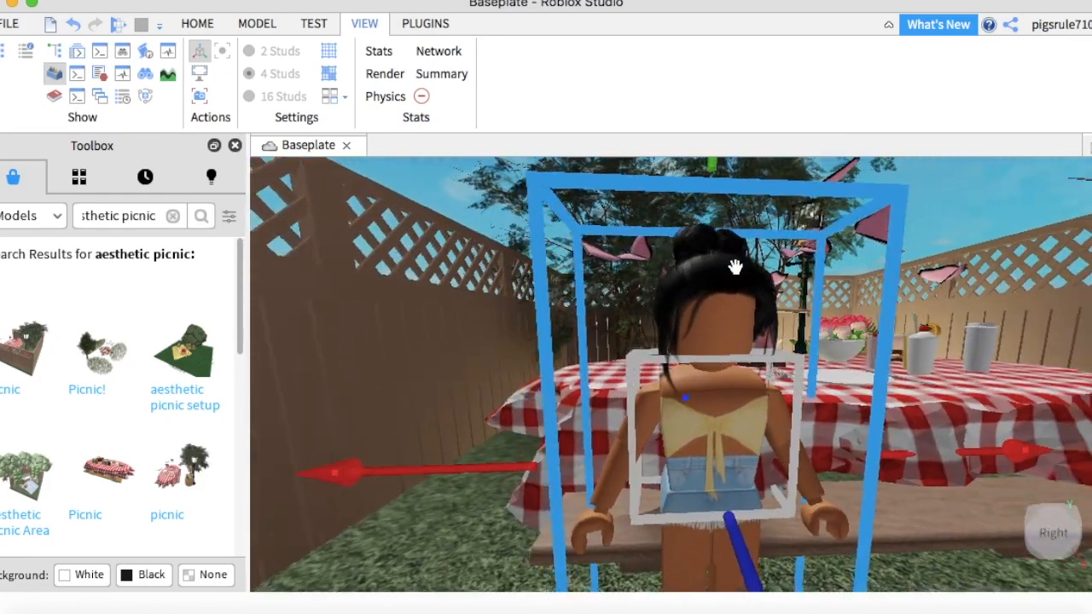
right_drag(736, 267, 734, 268)
key(s)
key(w)
key(w)
key(s)
key(s)
drag(697, 447, 701, 433)
key(w)
click(701, 432)
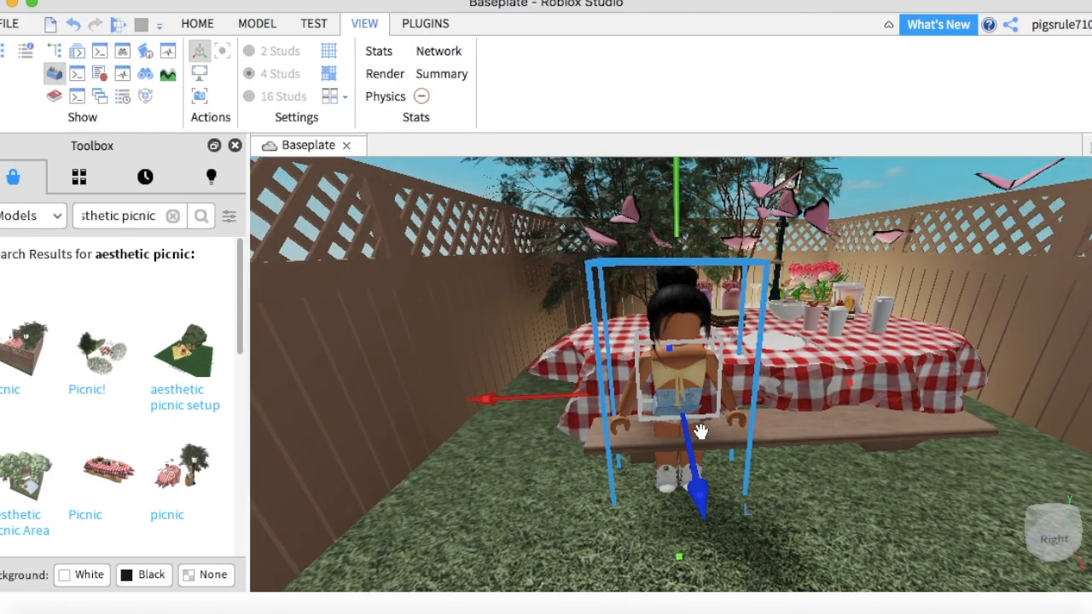
Clear the Toolbox search to bring back the default model list, and show the Explorer again
click(173, 216)
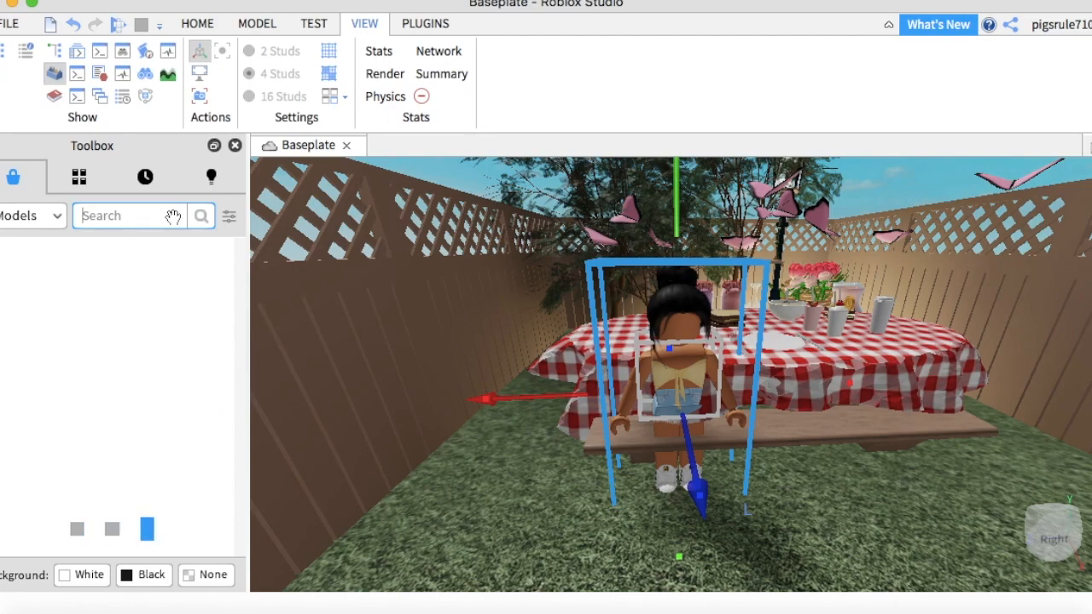
key(Return)
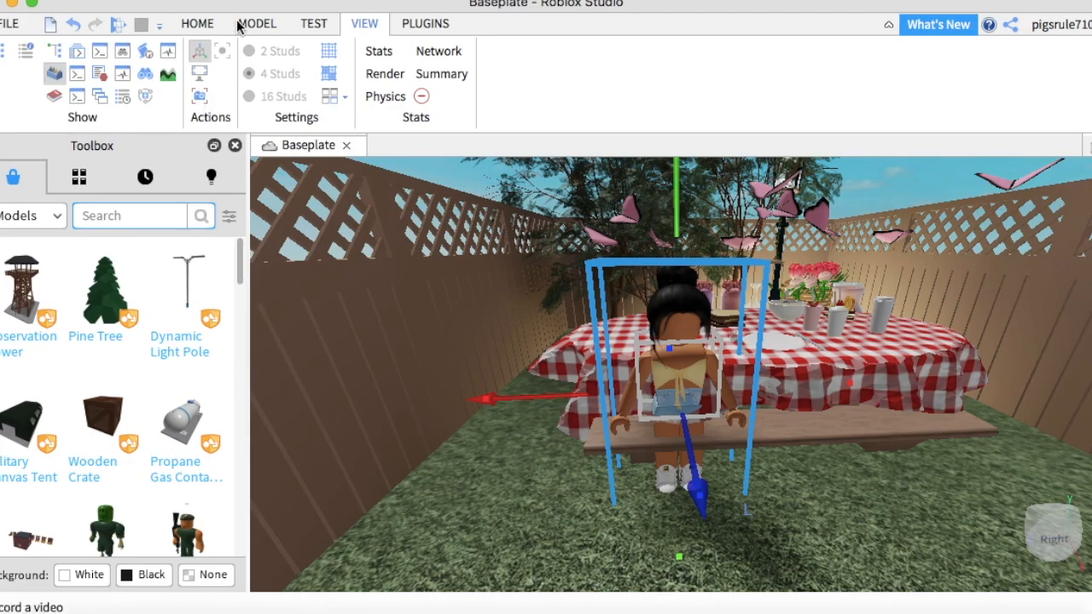
click(3, 54)
Select the whole avatar model and move it sideways along the bench toward the right-hand end of the table
scroll(921, 361, down, 5)
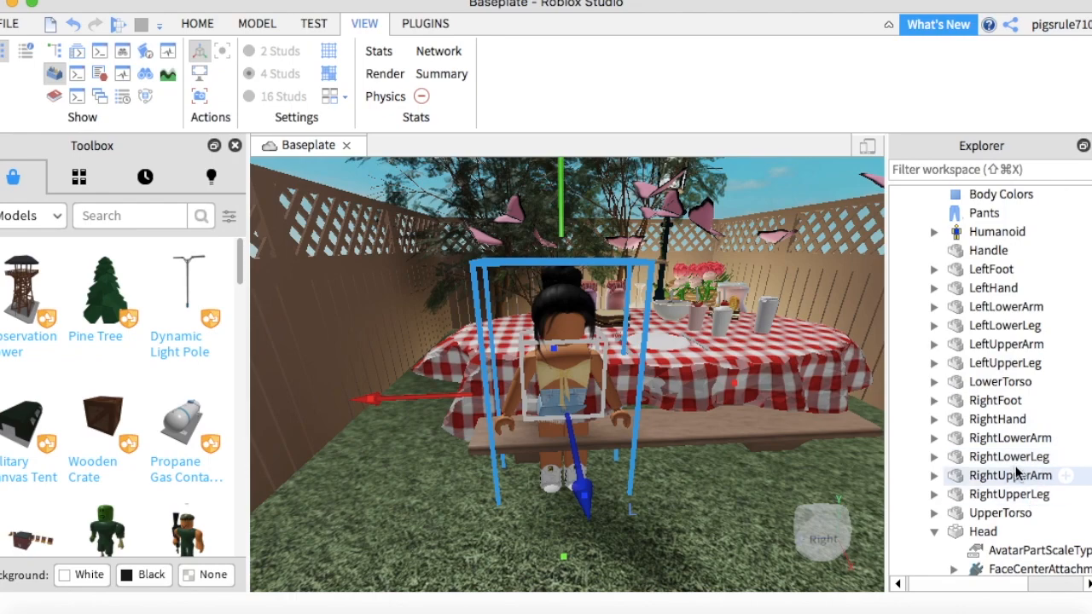
click(1000, 382)
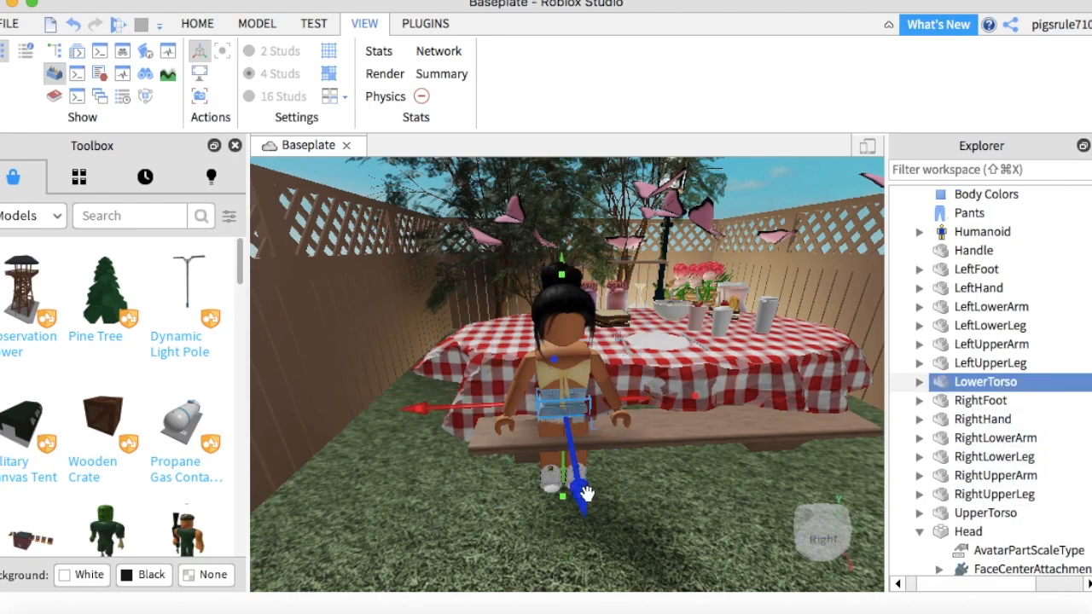
click(543, 468)
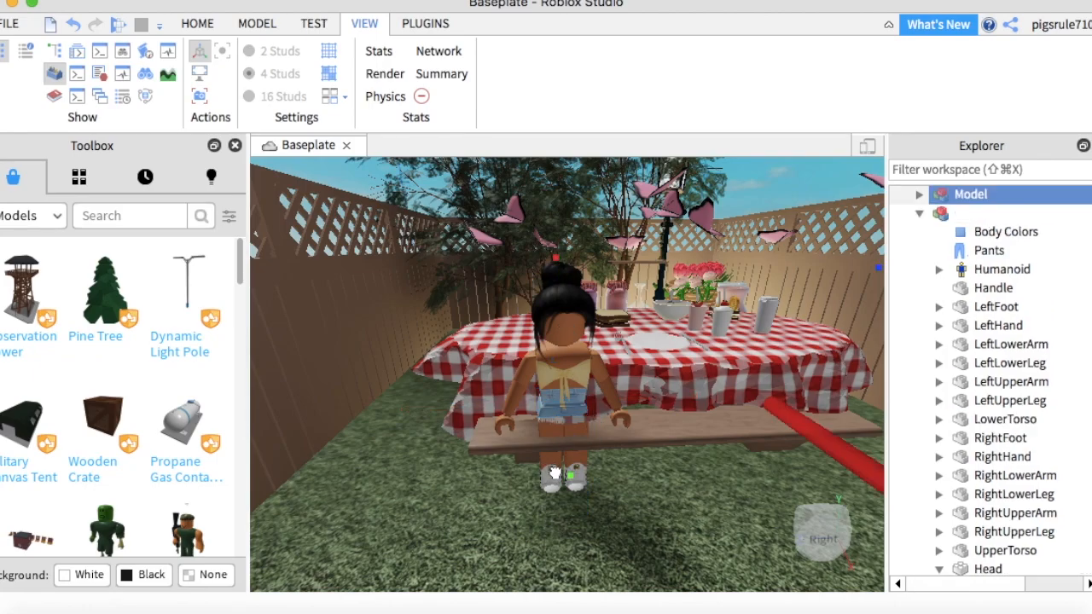
click(571, 378)
click(561, 331)
drag(579, 434, 643, 469)
drag(675, 420, 843, 420)
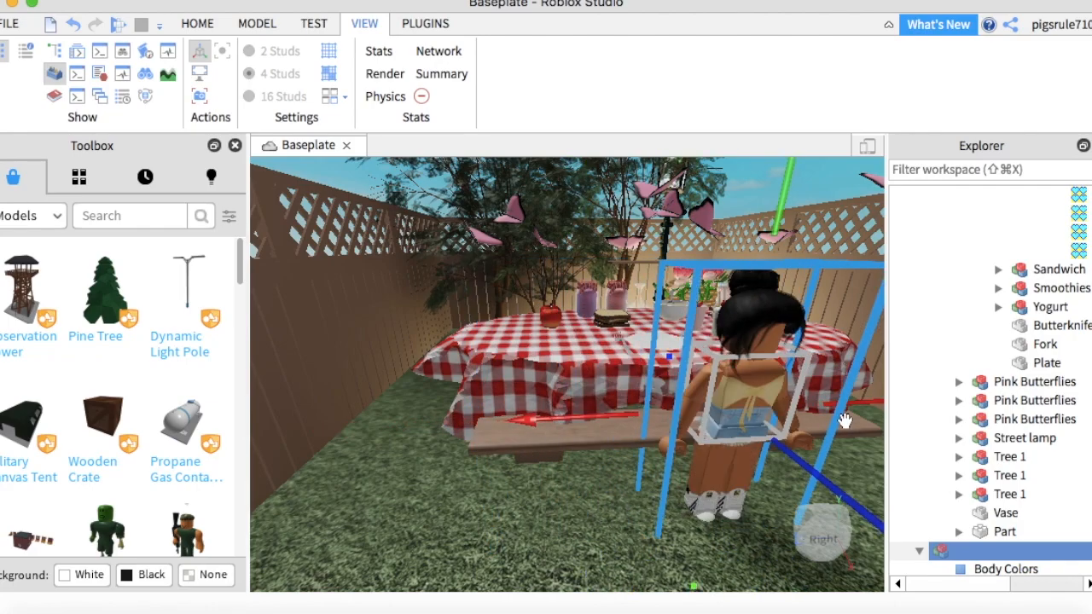
Collapse the picnic model's tree in the Explorer and look through the avatar's list of body parts
scroll(1008, 479, down, 8)
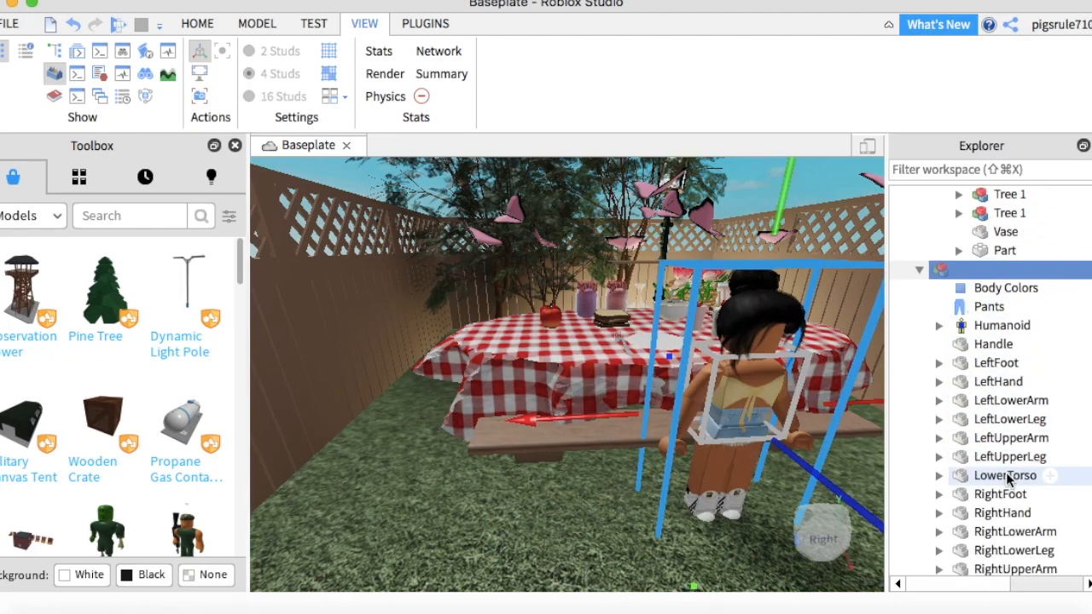
scroll(1008, 479, up, 5)
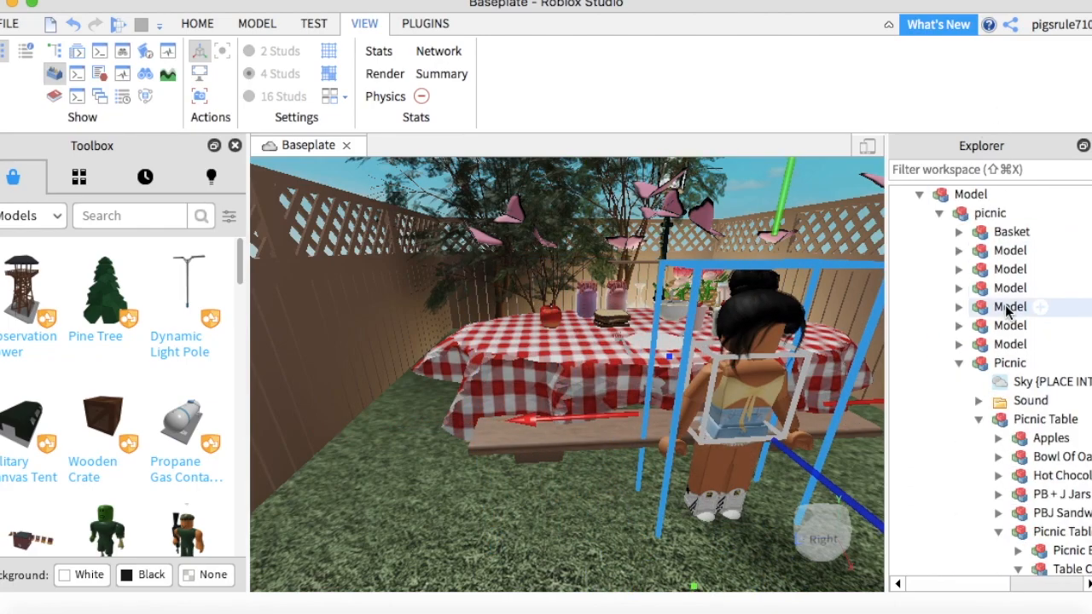
scroll(1002, 316, up, 3)
scroll(985, 341, right, 3)
scroll(984, 343, left, 3)
click(919, 289)
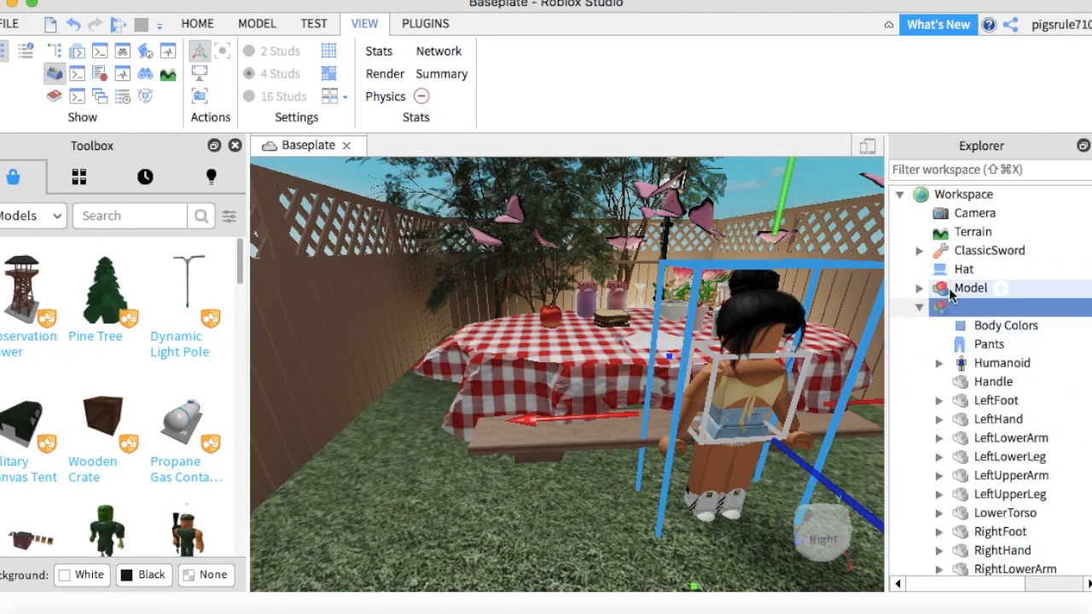
scroll(1030, 351, down, 1)
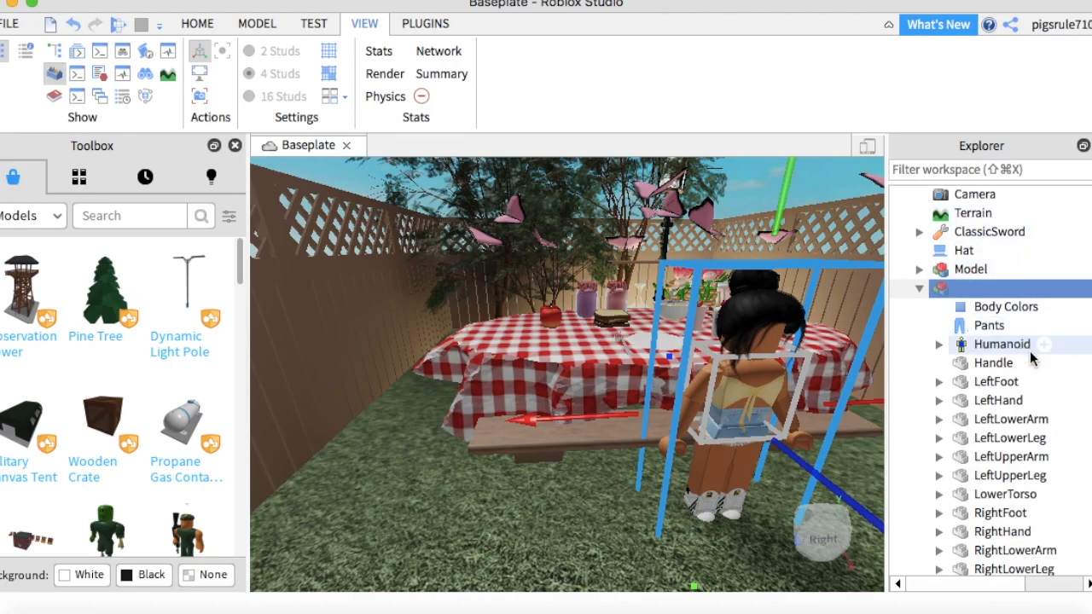
scroll(1020, 324, up, 1)
scroll(1028, 375, down, 10)
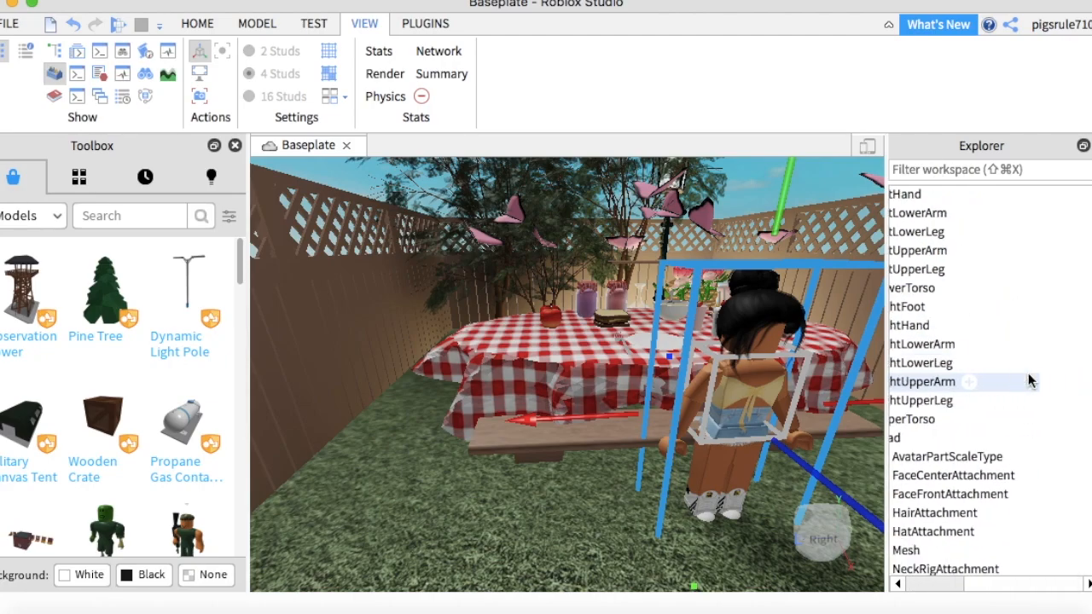
scroll(1028, 376, up, 10)
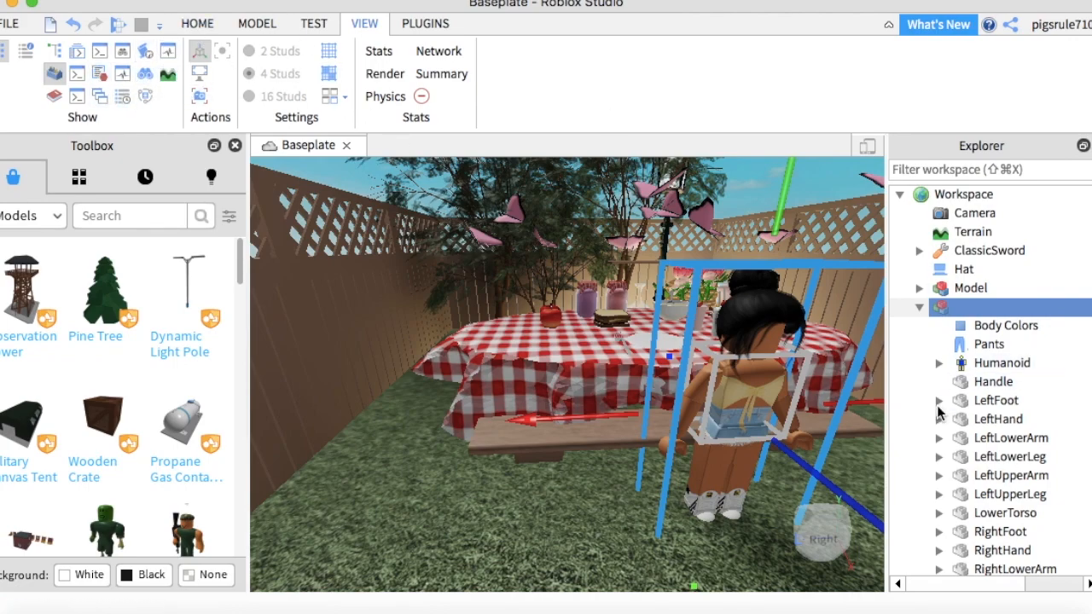
scroll(939, 412, down, 2)
scroll(938, 412, left, 3)
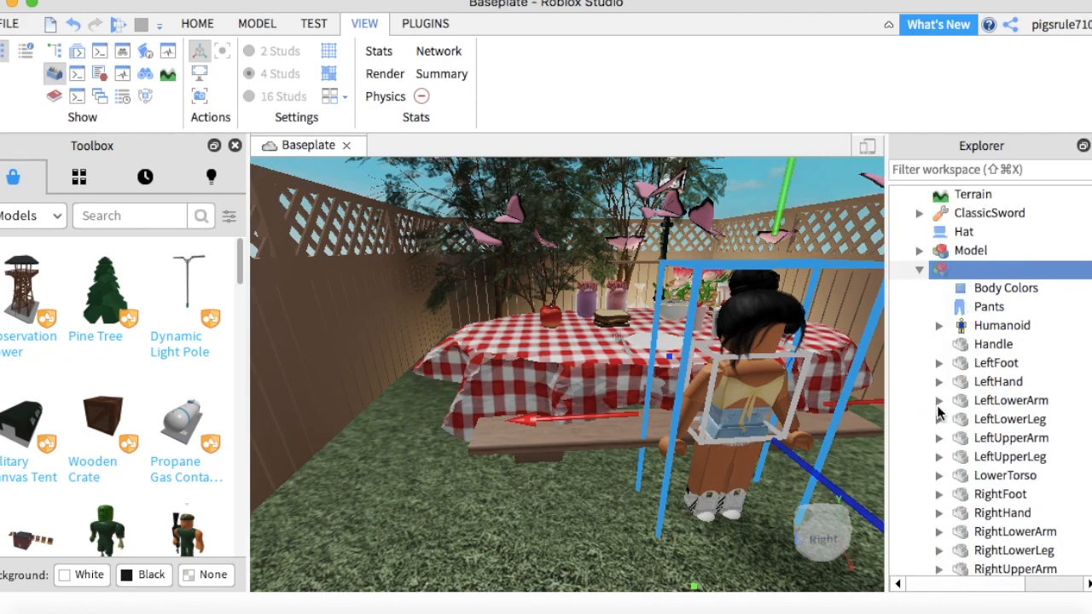
scroll(940, 418, down, 1)
Move the avatar's LowerTorso away from the body and set it on the bench seat near the left end
click(969, 455)
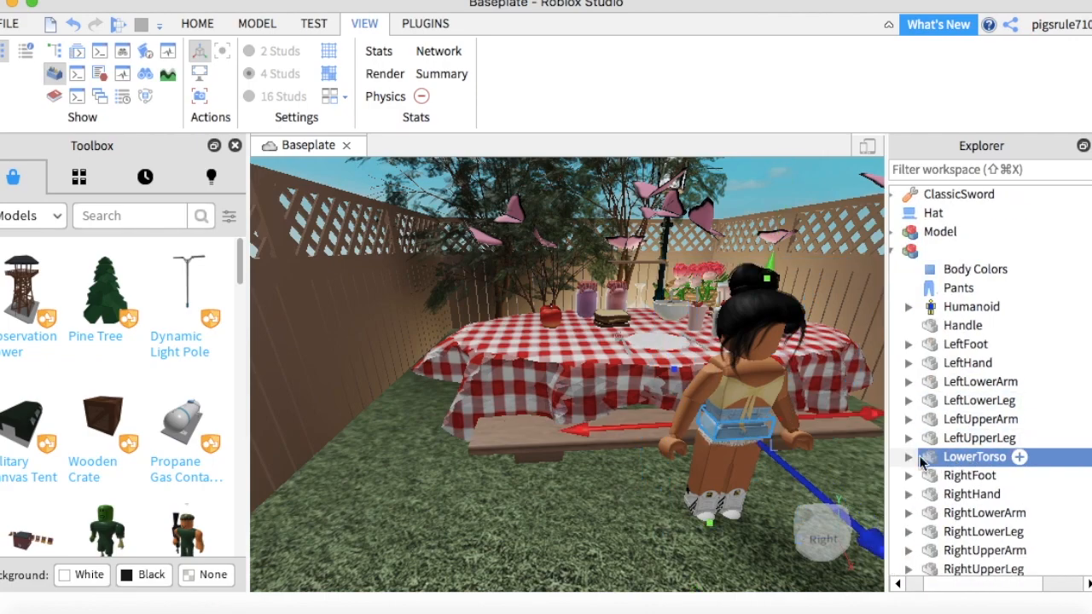
scroll(949, 455, left, 1)
drag(580, 438, 416, 431)
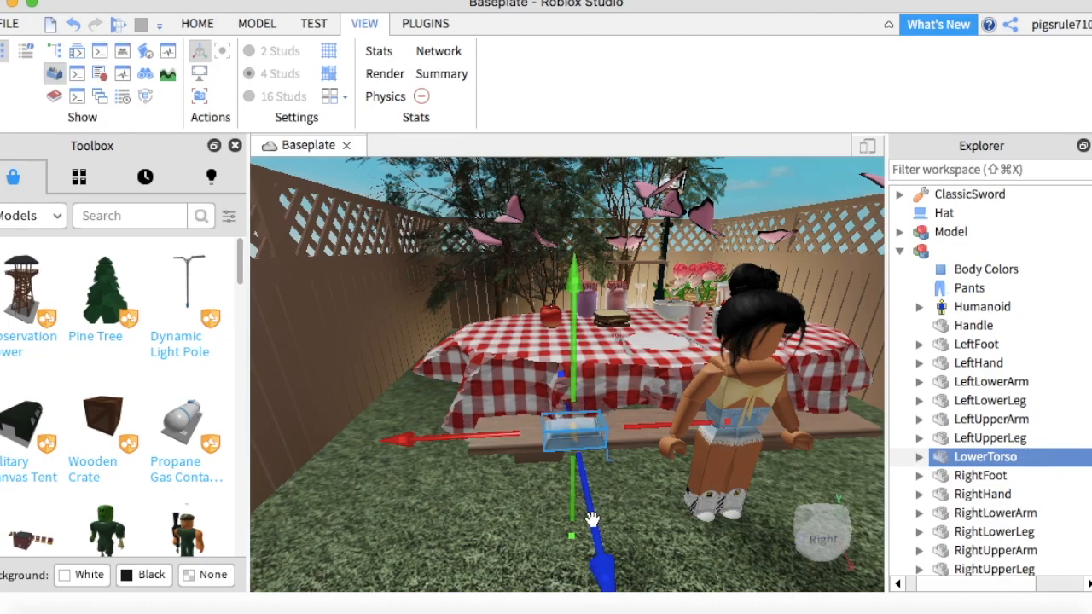
drag(592, 519, 579, 493)
key(w)
right_drag(579, 486, 461, 534)
drag(330, 475, 329, 505)
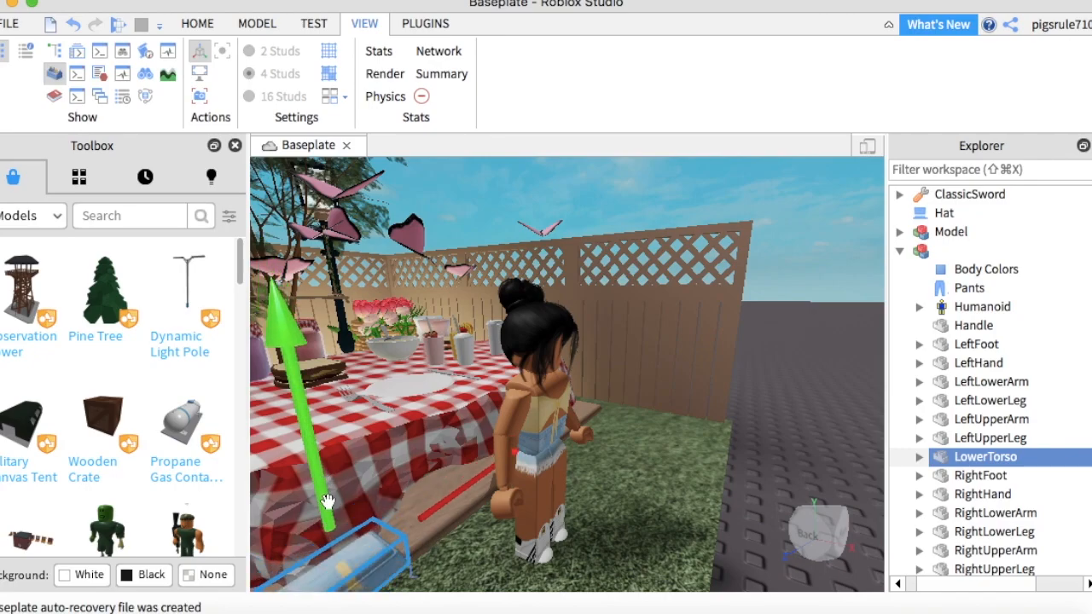
right_drag(329, 505, 328, 503)
drag(553, 554, 553, 538)
drag(480, 448, 439, 450)
Move the UpperTorso over to the bench and align it on top of the seated LowerTorso
scroll(1024, 496, down, 3)
scroll(1034, 498, down, 1)
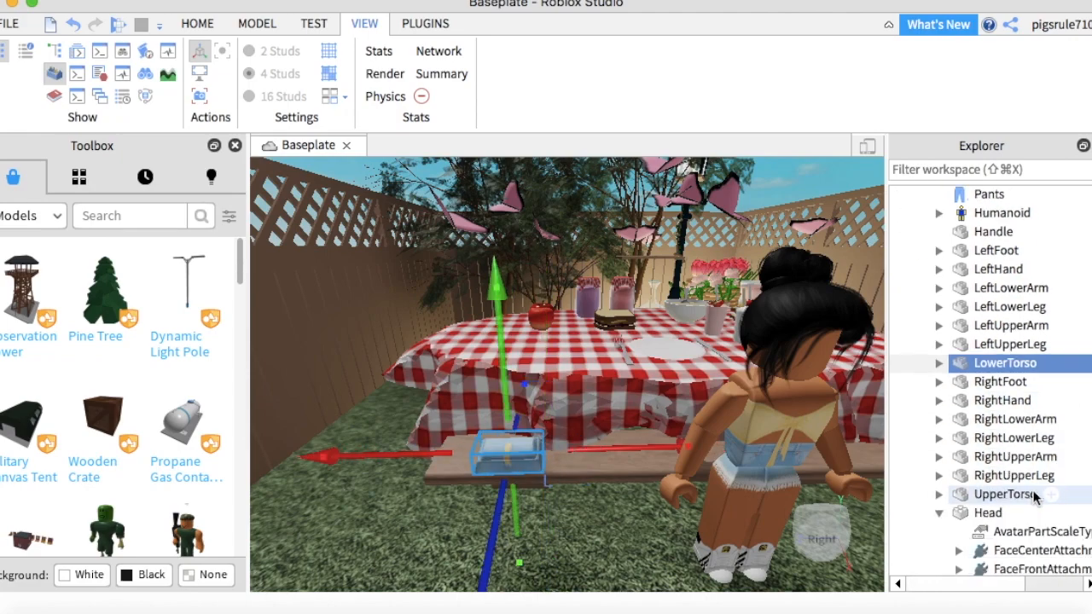
click(1024, 496)
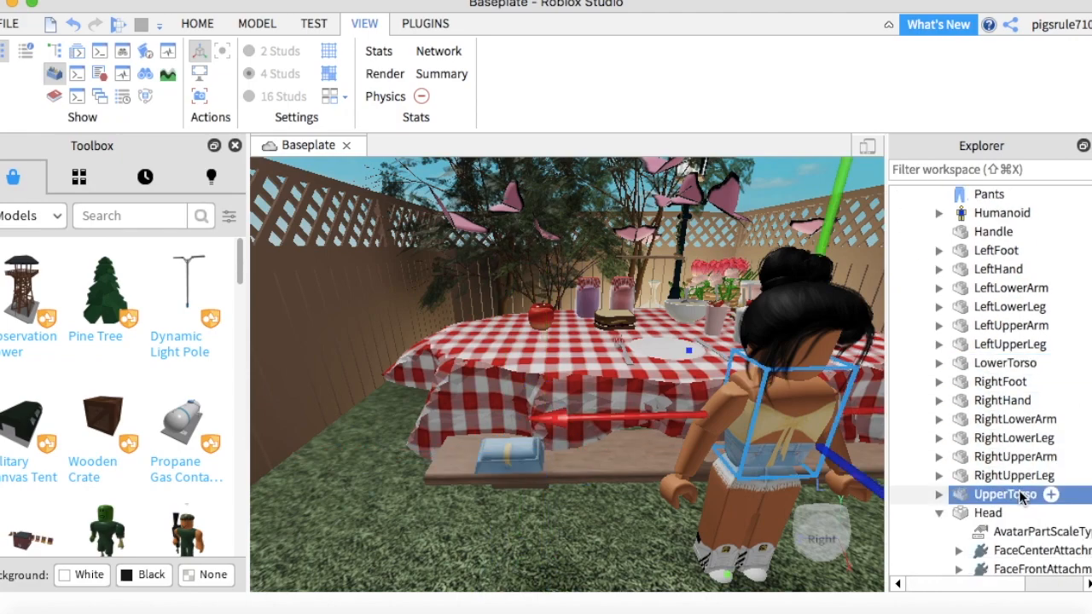
drag(641, 412, 338, 411)
drag(474, 498, 485, 448)
drag(434, 396, 430, 403)
drag(483, 453, 487, 452)
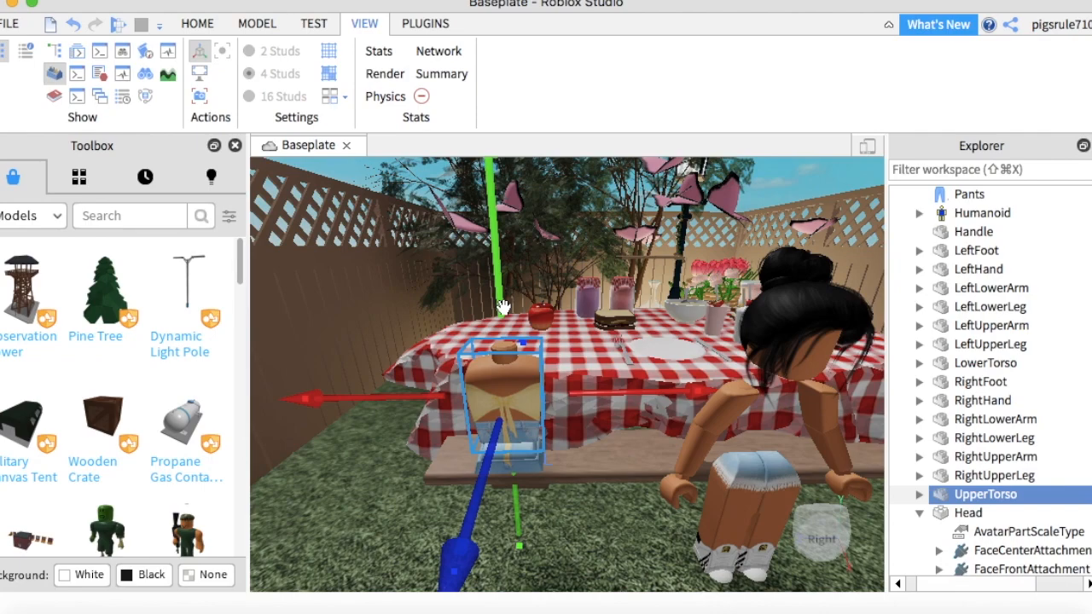
Move the Head over to the bench and center it above the UpperTorso's neck
click(969, 512)
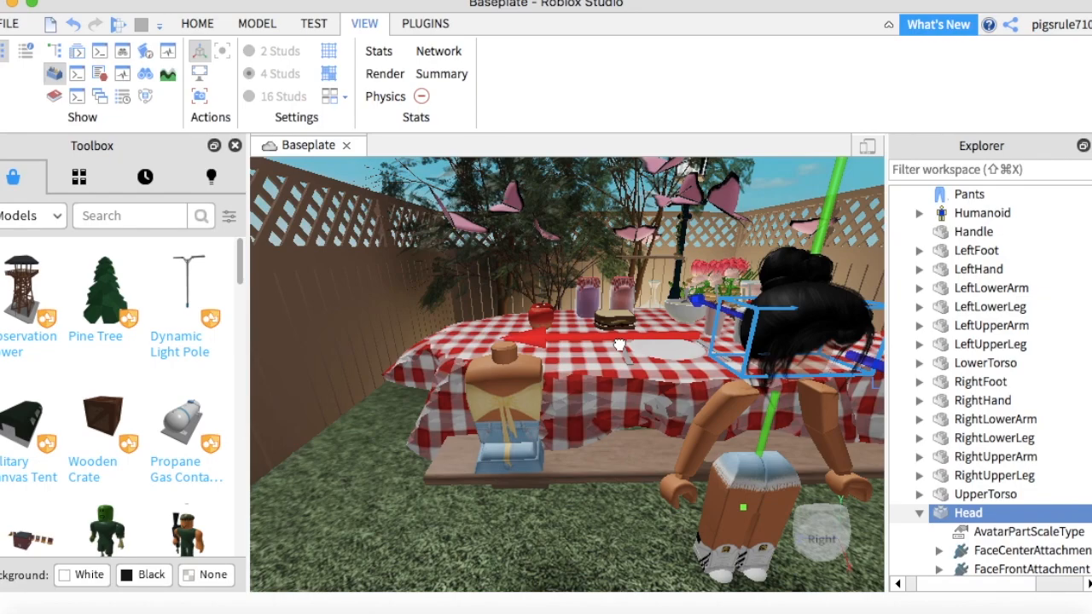
drag(617, 348, 293, 330)
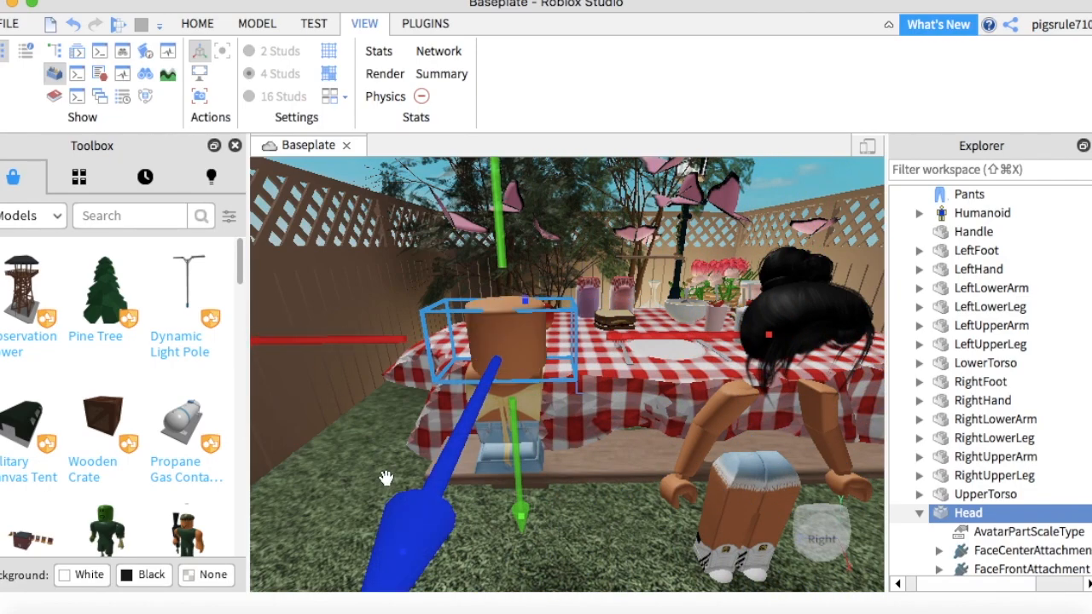
drag(432, 508, 500, 353)
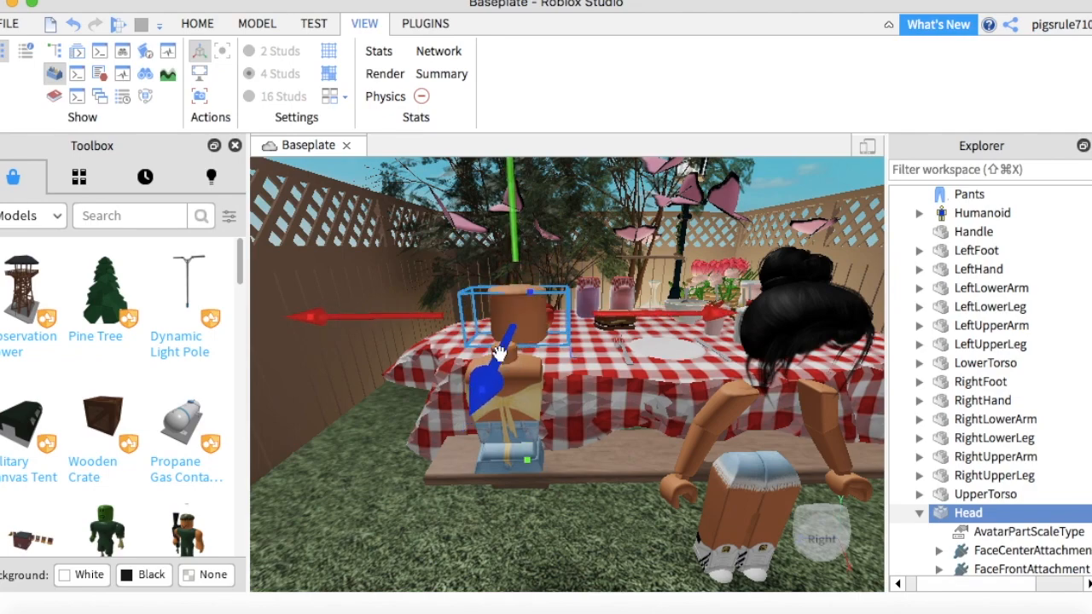
drag(402, 315, 387, 317)
drag(459, 354, 459, 388)
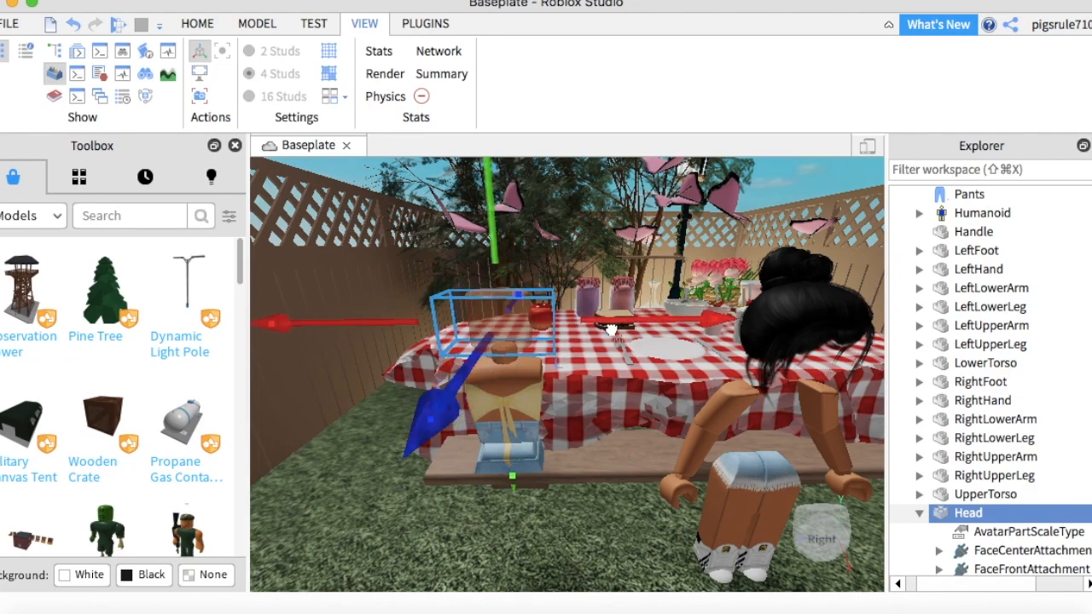
drag(609, 330, 615, 329)
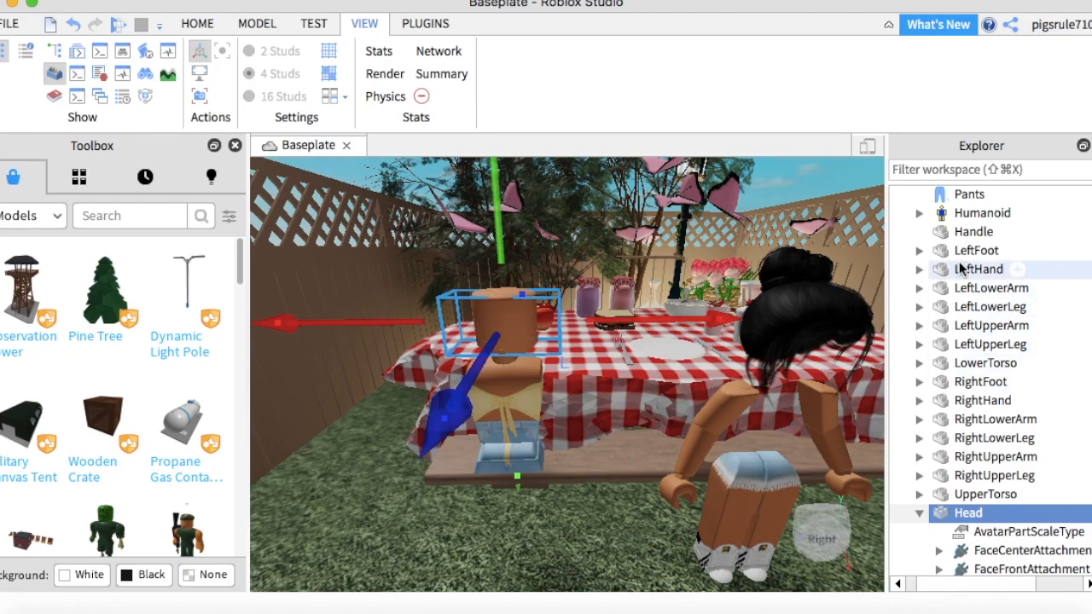
Move the black hair Handle onto the relocated head and check its fit
click(939, 232)
drag(574, 333, 401, 328)
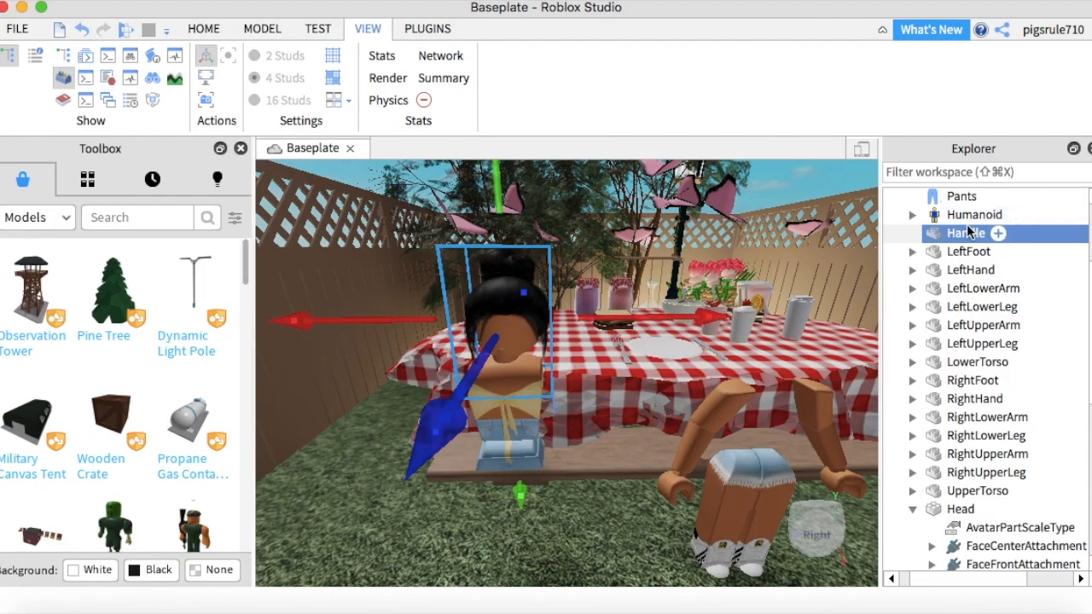
right_drag(725, 358, 641, 425)
click(949, 509)
click(945, 235)
right_drag(717, 396, 678, 410)
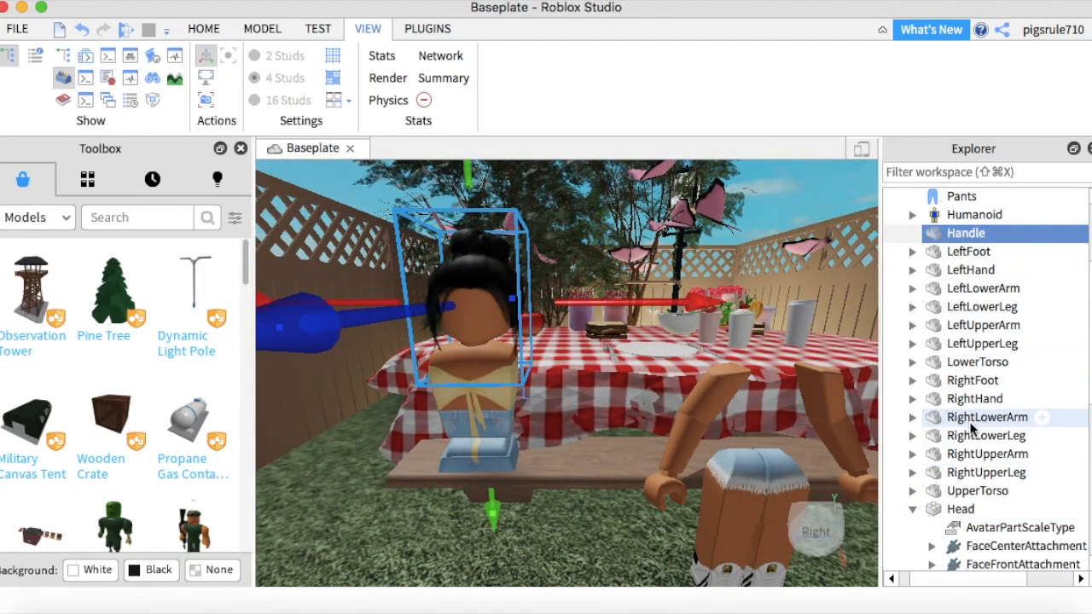
Select the LeftUpperLeg among the remaining limbs and move it across to the seated torso
click(971, 399)
click(969, 289)
click(962, 455)
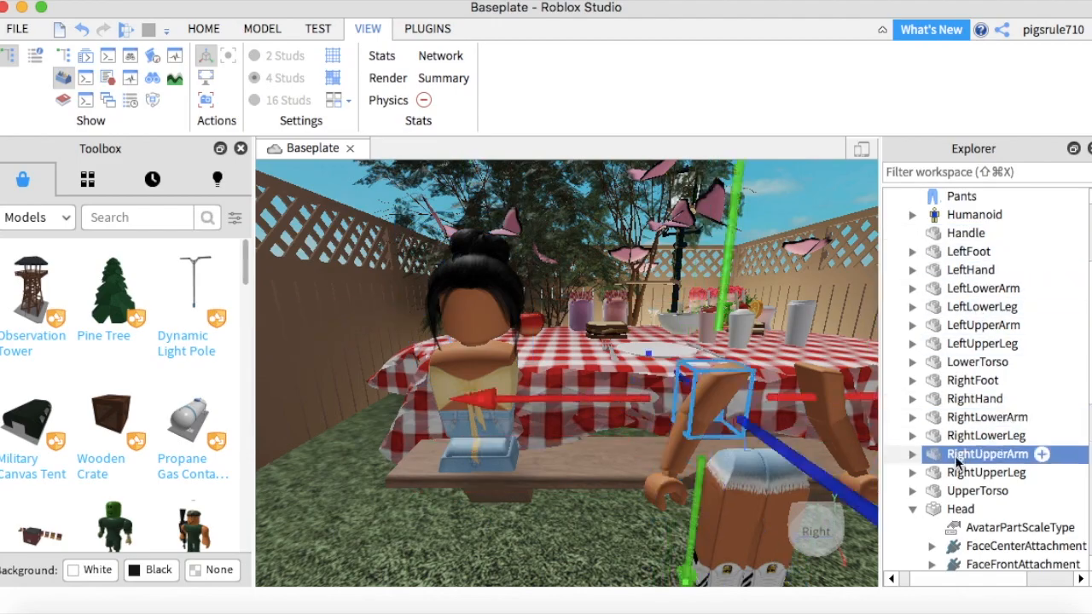
click(968, 326)
click(970, 344)
drag(590, 511, 295, 515)
Rotate the LeftUpperLeg to point forward and align it under the left side of the seated LowerTorso
click(204, 29)
click(272, 70)
scroll(593, 424, down, 10)
scroll(529, 353, up, 10)
right_drag(554, 375, 512, 341)
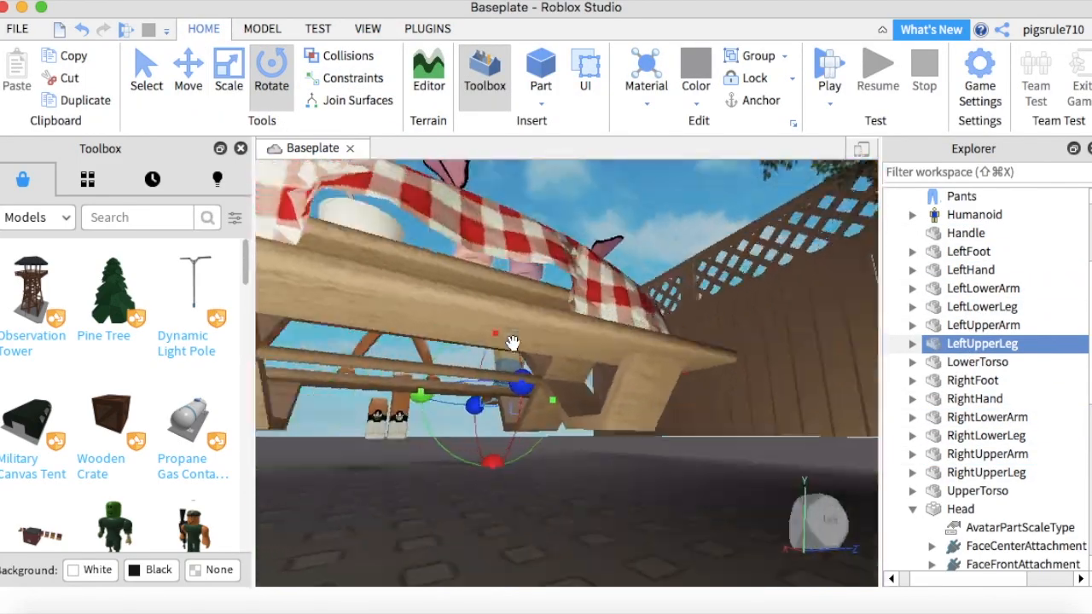
scroll(514, 342, up, 5)
click(189, 70)
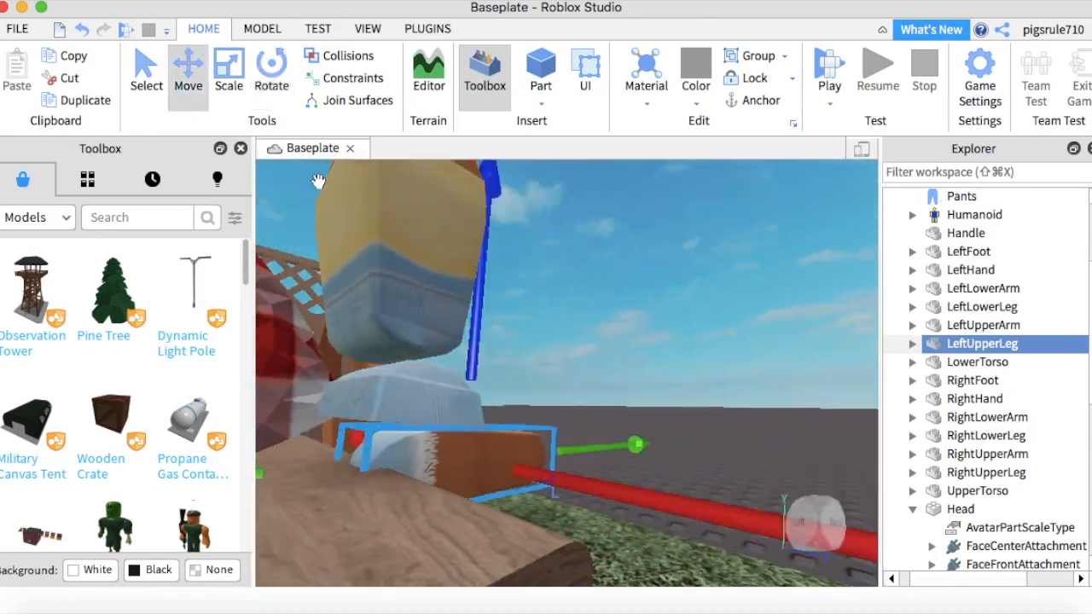
scroll(702, 444, up, 5)
right_drag(702, 444, 751, 350)
scroll(475, 456, up, 5)
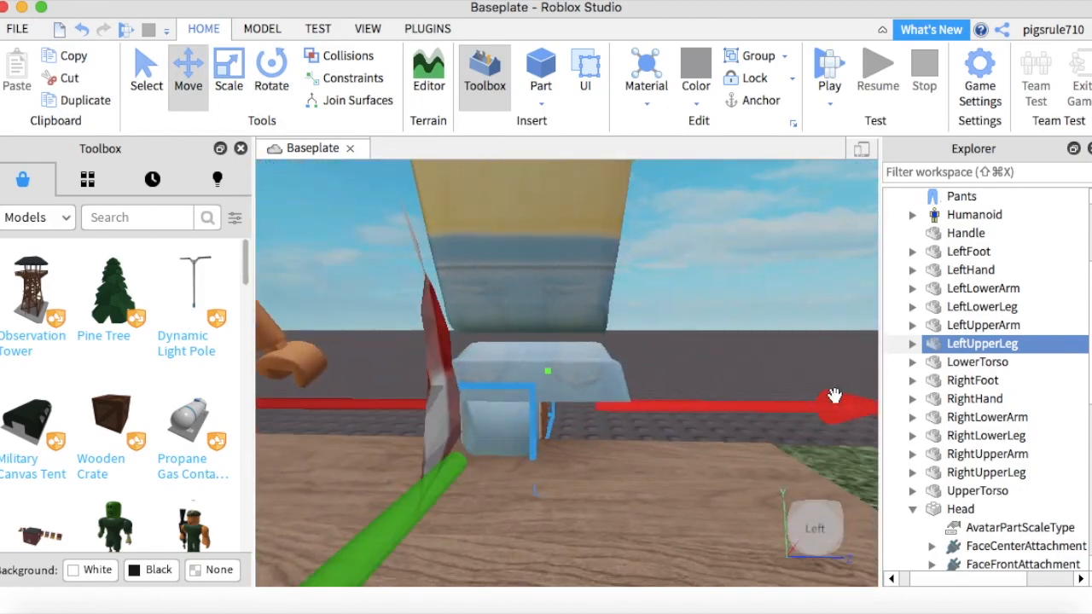
scroll(751, 349, down, 5)
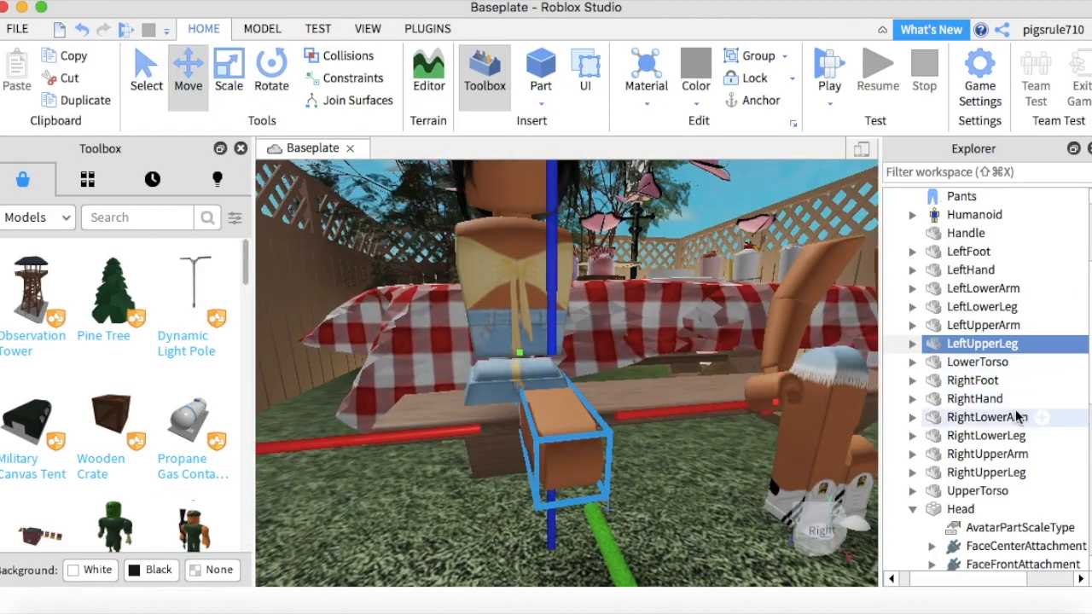
Rotate the RightUpperLeg forward and move it beside the left thigh under the seated LowerTorso
click(999, 472)
click(280, 77)
drag(595, 546, 493, 342)
click(189, 73)
drag(517, 554, 492, 509)
scroll(474, 363, up, 5)
right_drag(475, 367, 441, 397)
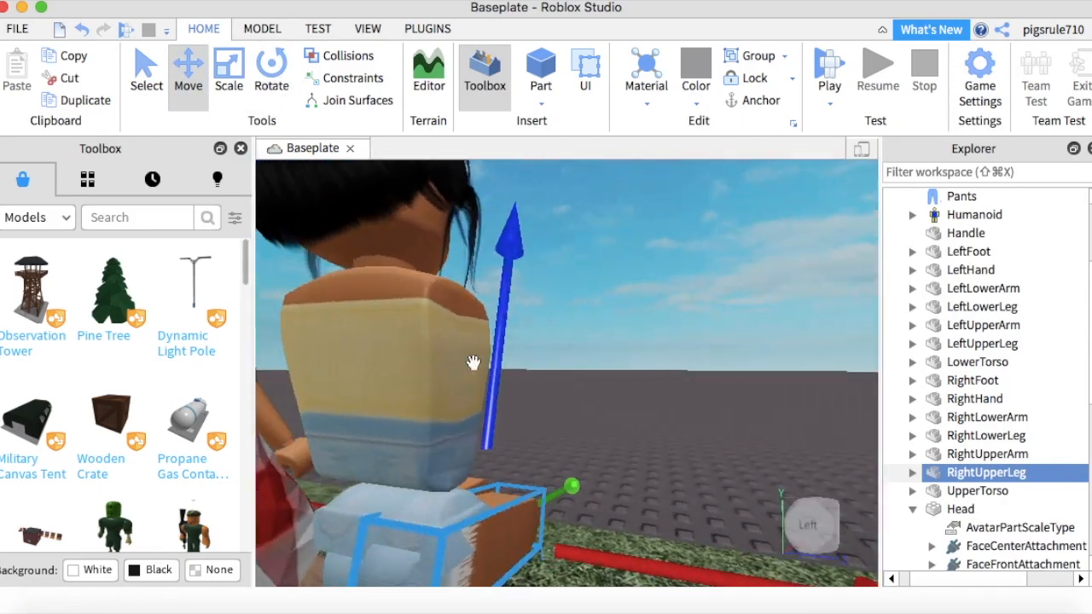
scroll(473, 363, down, 5)
scroll(658, 368, up, 5)
scroll(441, 397, down, 5)
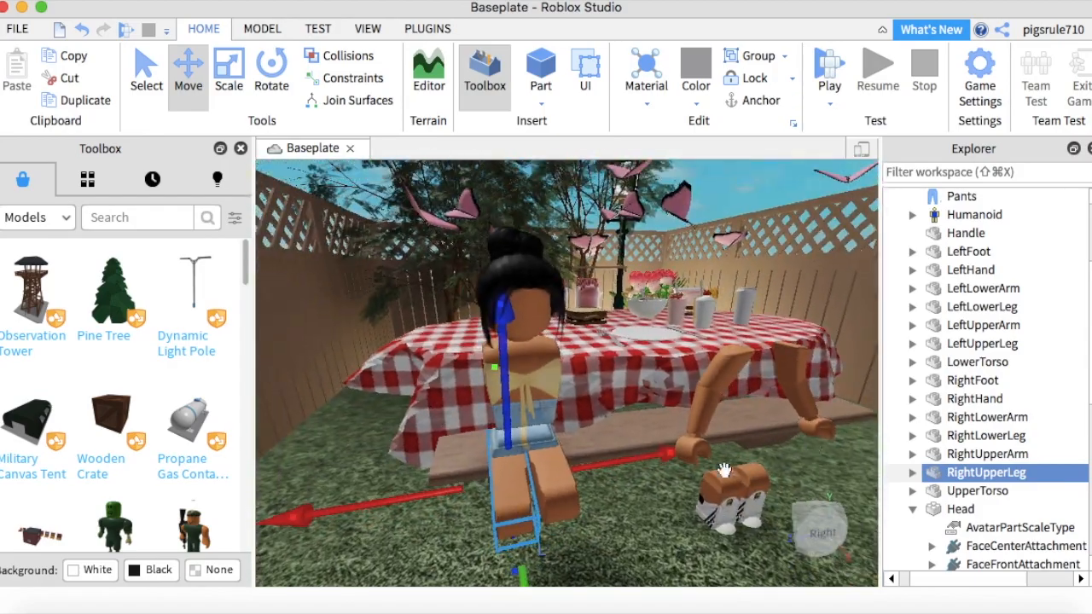
Move the LeftLowerLeg over to the bench so it hangs below the LeftUpperLeg's knee
click(724, 468)
click(734, 178)
scroll(734, 178, up, 5)
click(1005, 343)
drag(546, 390, 373, 509)
drag(487, 316, 489, 333)
drag(564, 471, 555, 466)
Bring the LeftFoot over to the seated avatar and refine the LeftLowerLeg's position below the knee
click(970, 288)
drag(584, 395, 457, 474)
drag(563, 495, 553, 489)
right_drag(672, 325, 673, 325)
click(709, 459)
drag(674, 320, 692, 309)
drag(751, 452, 765, 427)
scroll(582, 421, down, 5)
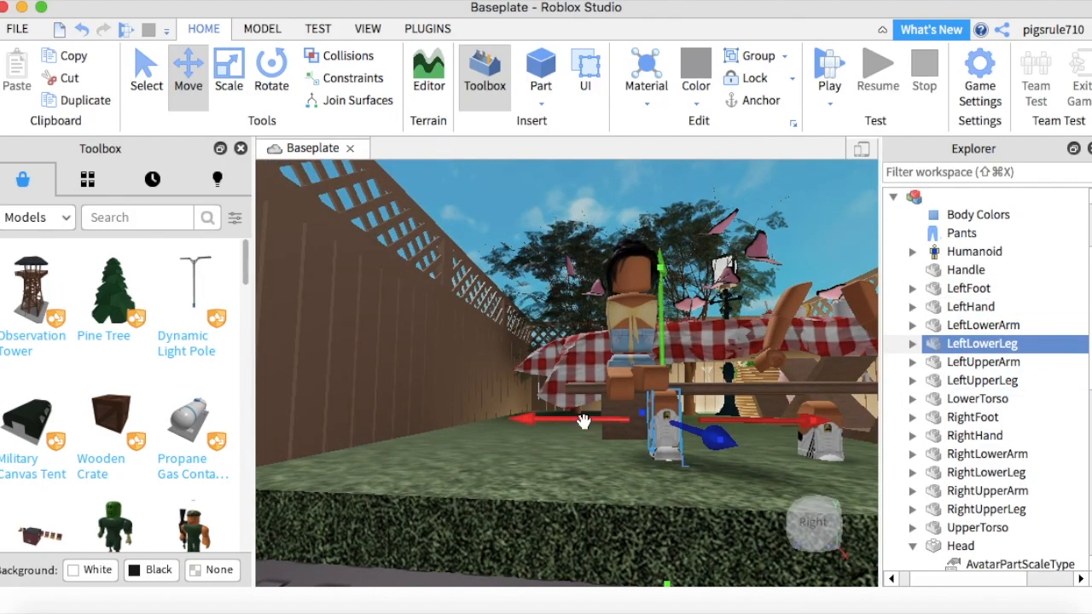
Align the LeftFoot with the bottom of the LeftLowerLeg
right_drag(583, 422, 631, 418)
scroll(582, 422, up, 5)
click(971, 288)
drag(616, 427, 619, 411)
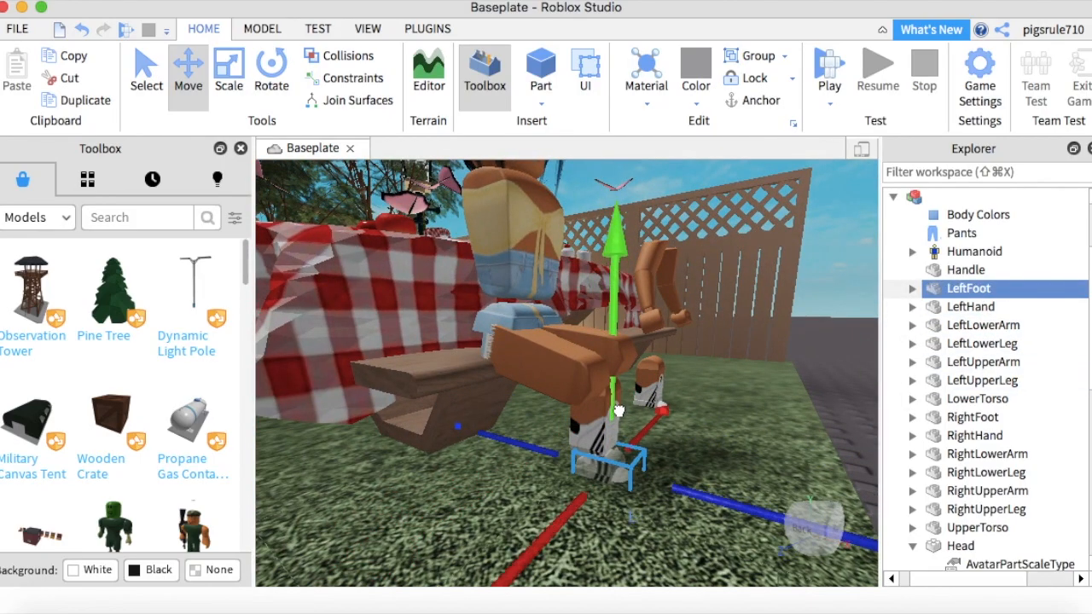
right_drag(671, 479, 670, 478)
Move the RightLowerLeg over to the bench and fit it below the RightUpperLeg's knee
click(982, 345)
click(975, 456)
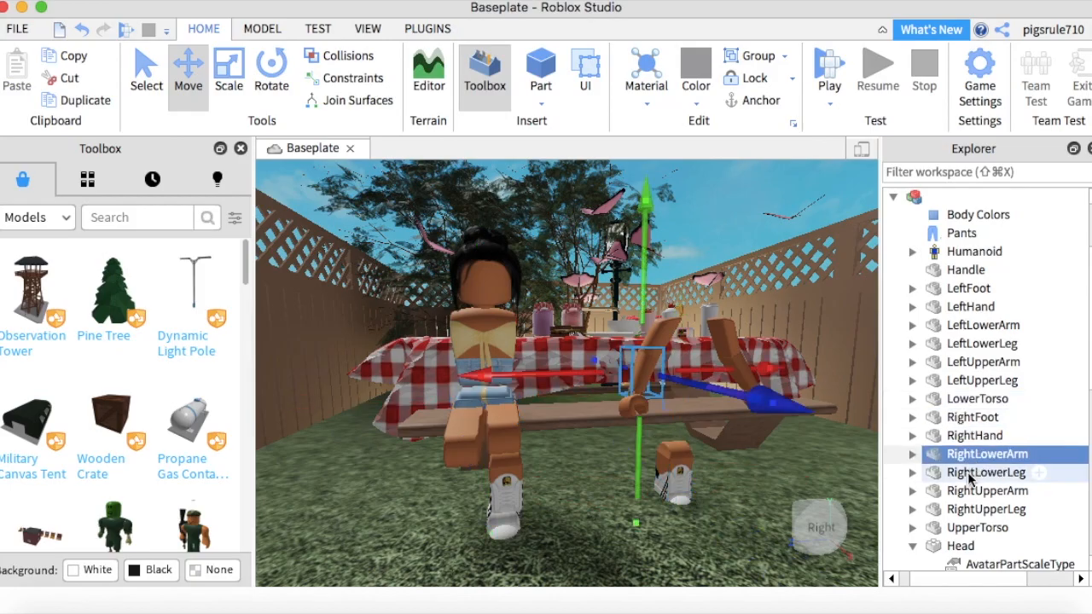
click(971, 474)
drag(832, 462, 634, 487)
drag(449, 564, 453, 544)
Move the RightFoot to the bottom of the RightLowerLeg beside the left foot
click(992, 419)
drag(819, 477, 589, 495)
right_drag(490, 507, 510, 510)
scroll(509, 510, down, 4)
scroll(508, 510, up, 5)
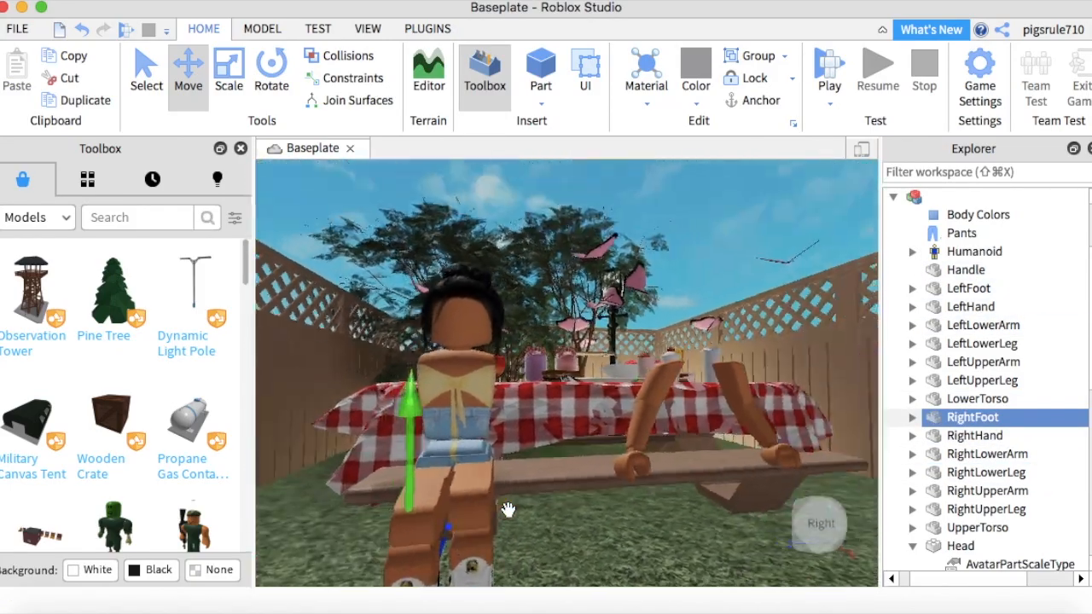
Search the models for "sandwich" and try out a sandwich model in the scene, then remove it
click(151, 226)
text(sandwich)
key(Return)
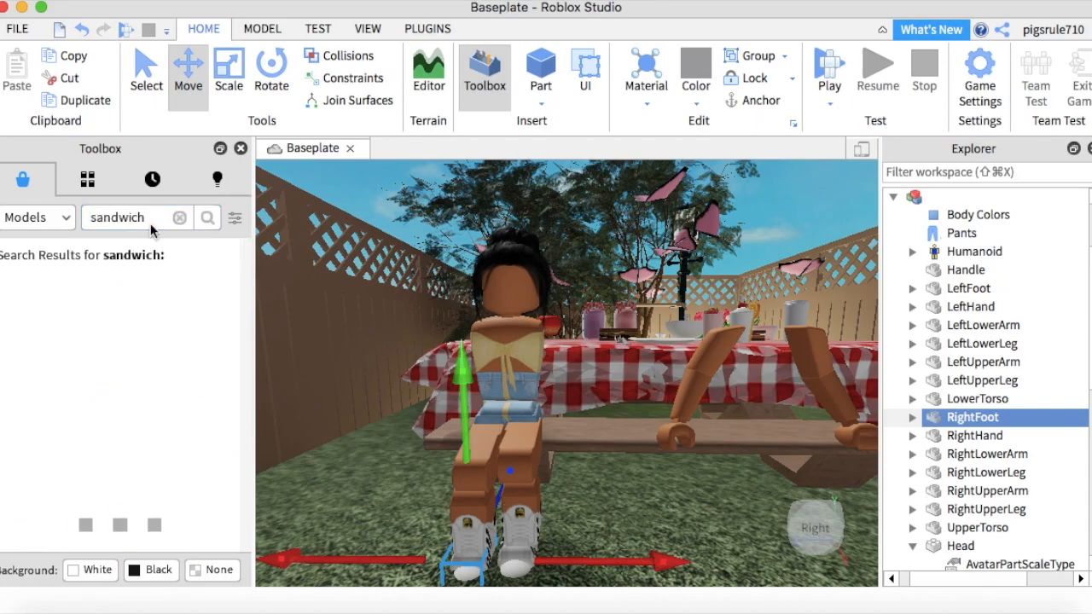
scroll(503, 410, down, 8)
scroll(183, 334, down, 15)
scroll(185, 337, up, 15)
drag(190, 461, 529, 412)
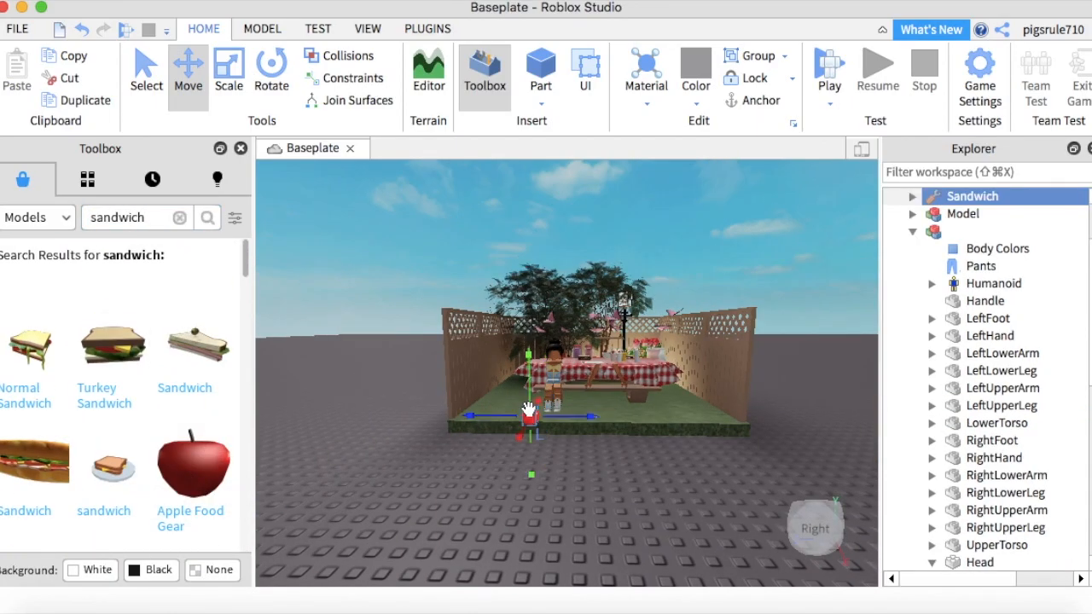
scroll(529, 412, up, 8)
key(Delete)
Search the models for "milkshake" and insert the Milkshake glass model into the scene
click(180, 218)
text(W)
scroll(486, 209, up, 5)
scroll(485, 210, down, 10)
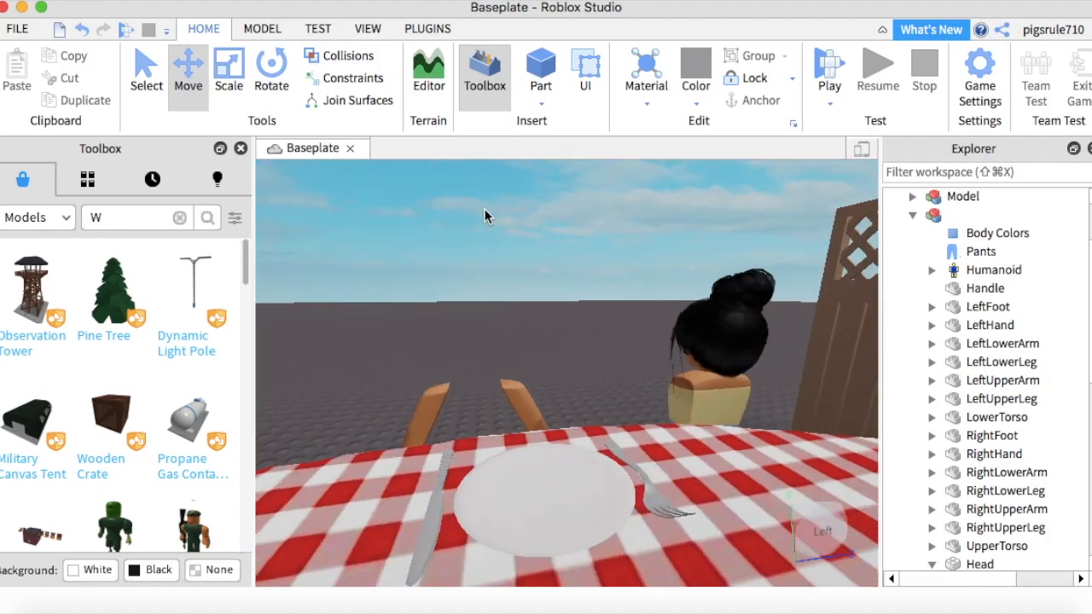
click(109, 218)
key(Return)
scroll(355, 258, up, 8)
right_drag(355, 257, 441, 366)
click(996, 546)
click(116, 340)
right_drag(651, 390, 651, 393)
scroll(651, 393, down, 5)
scroll(704, 508, up, 5)
scroll(704, 509, down, 10)
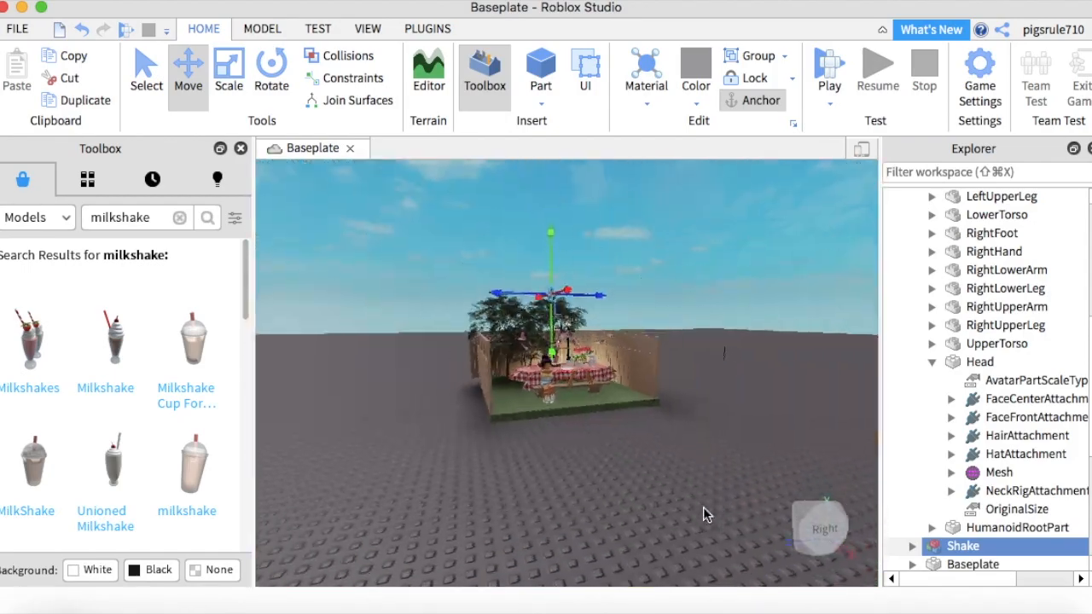
Move the LeftUpperArm to the seated avatar and attach it at the left shoulder of the UpperTorso
scroll(704, 509, up, 10)
scroll(704, 509, down, 5)
scroll(987, 425, up, 5)
click(986, 422)
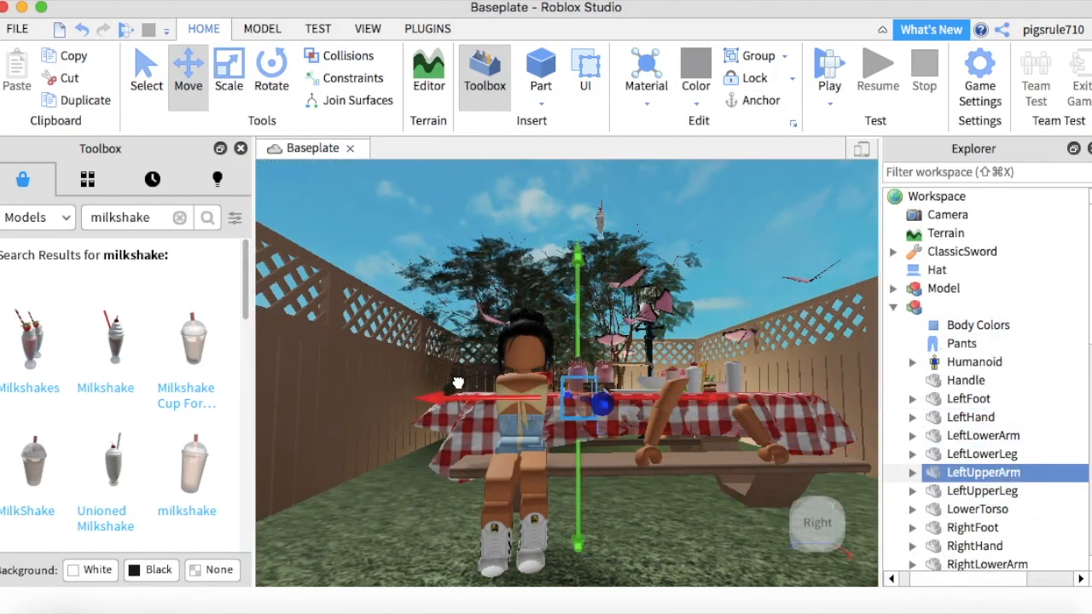
right_drag(462, 387, 717, 364)
scroll(718, 364, up, 3)
right_drag(666, 402, 671, 398)
scroll(671, 398, down, 5)
Move the LeftLowerArm and LeftHand over so they continue the left upper arm down to the bench
click(982, 436)
right_drag(512, 524, 651, 479)
scroll(651, 479, down, 5)
click(971, 418)
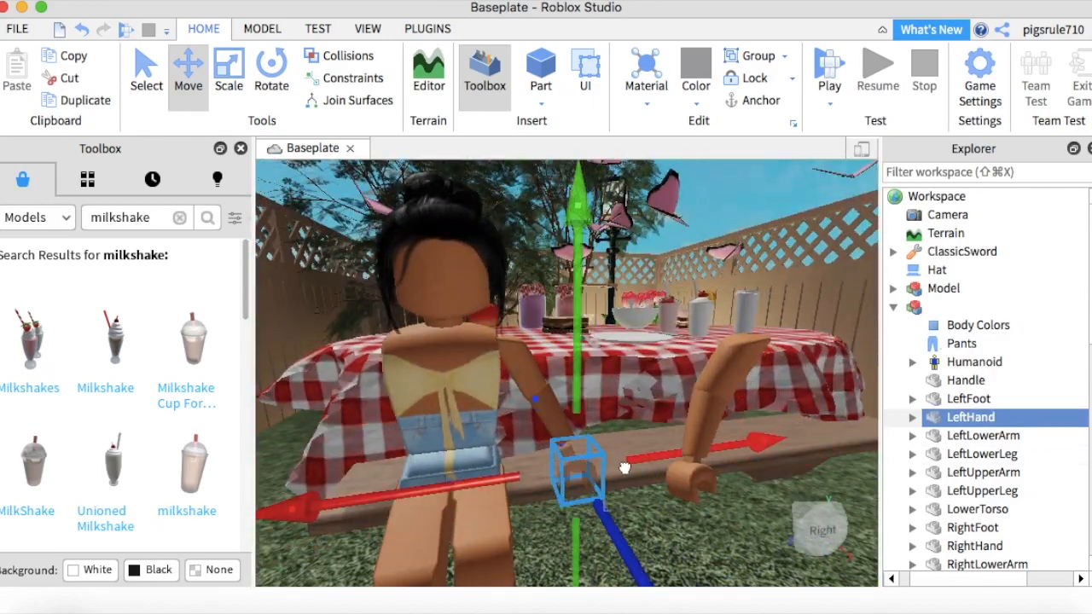
right_drag(577, 396, 556, 466)
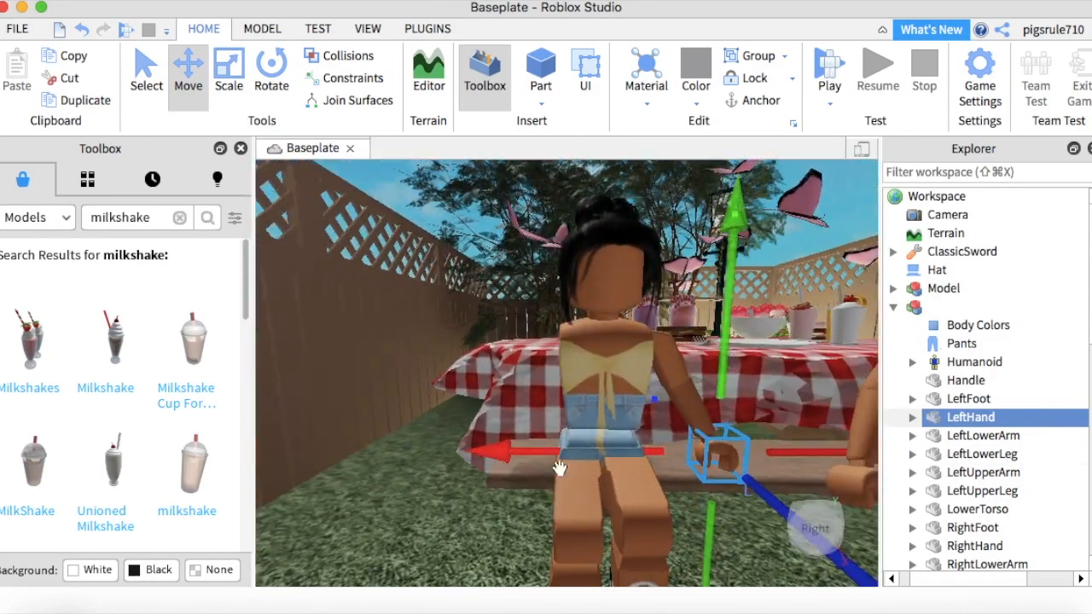
scroll(990, 478, down, 2)
Move the RightUpperArm to the right shoulder of the seated torso and rotate it to fit
click(986, 509)
right_drag(547, 383, 471, 407)
click(271, 72)
scroll(555, 319, down, 5)
drag(525, 259, 502, 270)
scroll(501, 270, up, 4)
Move the RightLowerArm to the RightUpperArm's elbow and rotate it to line up with the arm
click(188, 71)
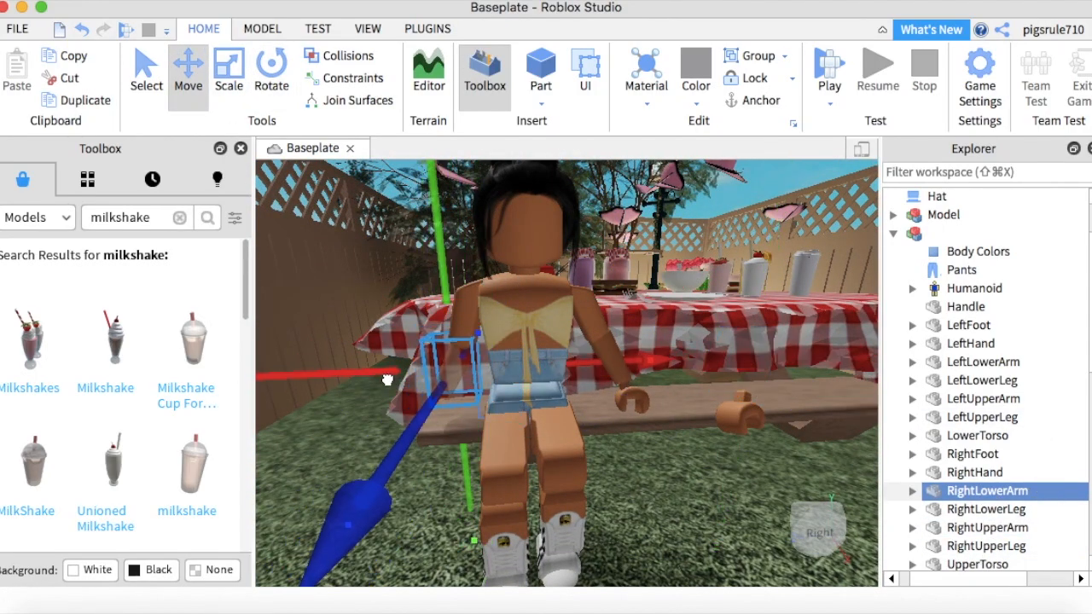
right_drag(388, 379, 478, 324)
click(272, 72)
right_drag(605, 309, 409, 213)
scroll(409, 212, down, 3)
drag(524, 376, 534, 356)
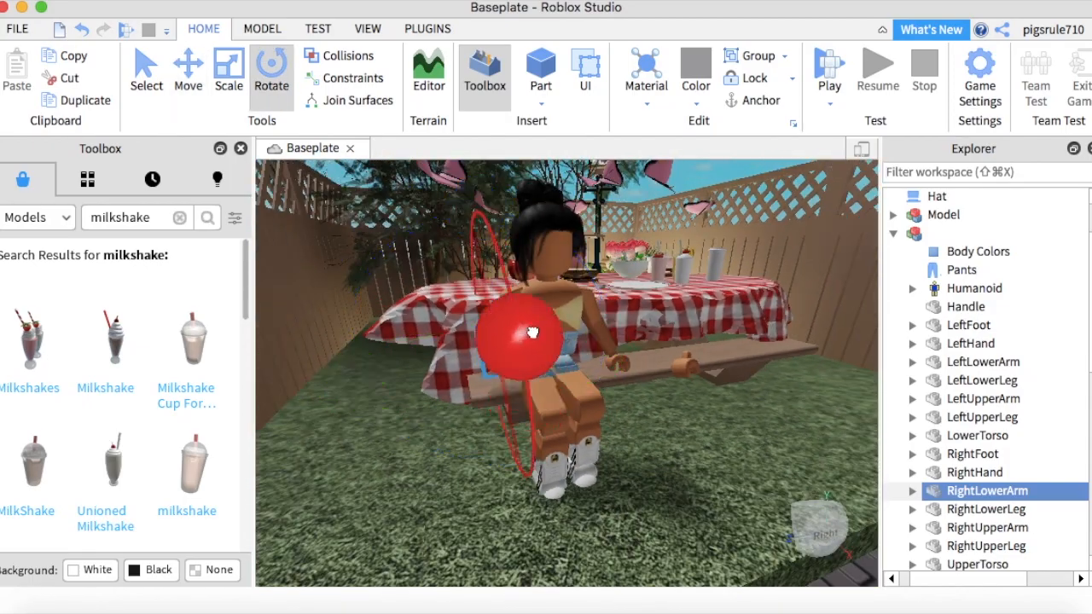
scroll(534, 357, up, 3)
right_drag(534, 356, 244, 187)
scroll(556, 387, down, 4)
Move the RightHand over to the end of the RightLowerArm
right_drag(556, 388, 836, 426)
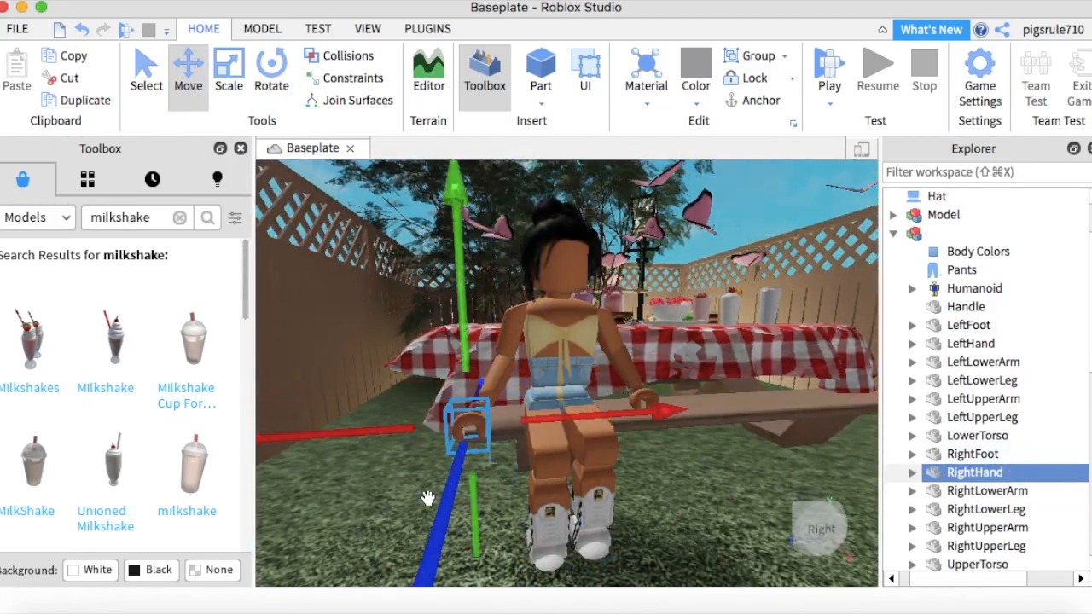
click(188, 72)
scroll(551, 415, up, 4)
right_drag(375, 384, 428, 420)
right_drag(322, 284, 419, 367)
Rotate the RightLowerArm forward to bend the right arm at the elbow
click(1000, 497)
scroll(522, 260, down, 4)
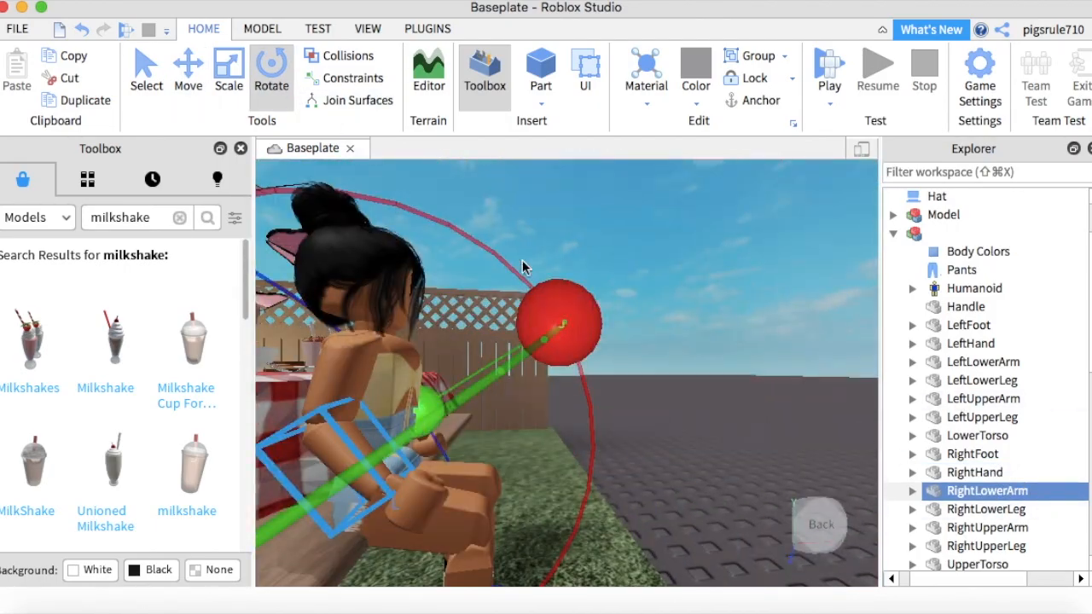
drag(294, 471, 332, 457)
right_click(509, 452)
Move and rotate the RightHand to fit the end of the bent right forearm
click(975, 473)
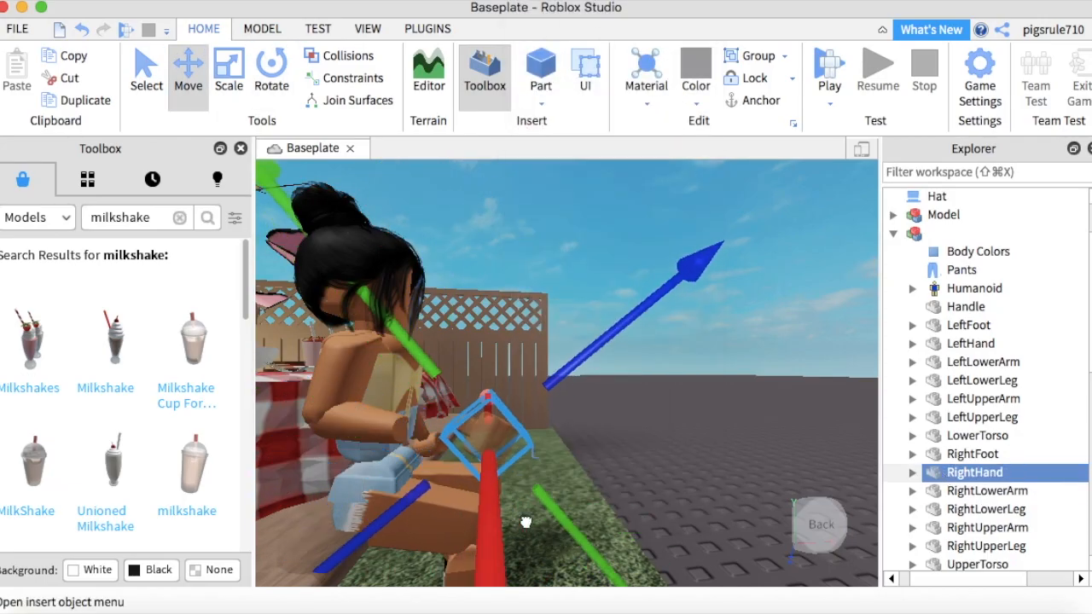
drag(523, 521, 505, 503)
click(272, 72)
right_drag(590, 451, 417, 317)
click(808, 178)
scroll(639, 276, down, 5)
scroll(645, 429, up, 5)
right_drag(639, 276, 529, 427)
Refine the RightLowerArm's position at the elbow and realign the RightHand in an upright gripping position
click(1007, 490)
click(271, 72)
scroll(460, 533, down, 4)
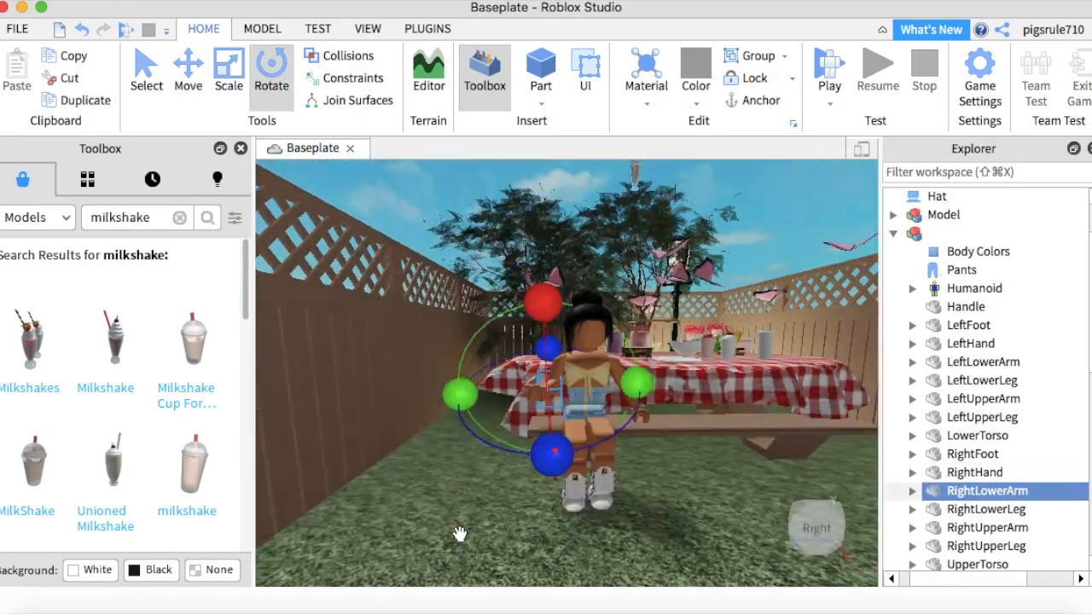
scroll(460, 533, up, 5)
key(super+2)
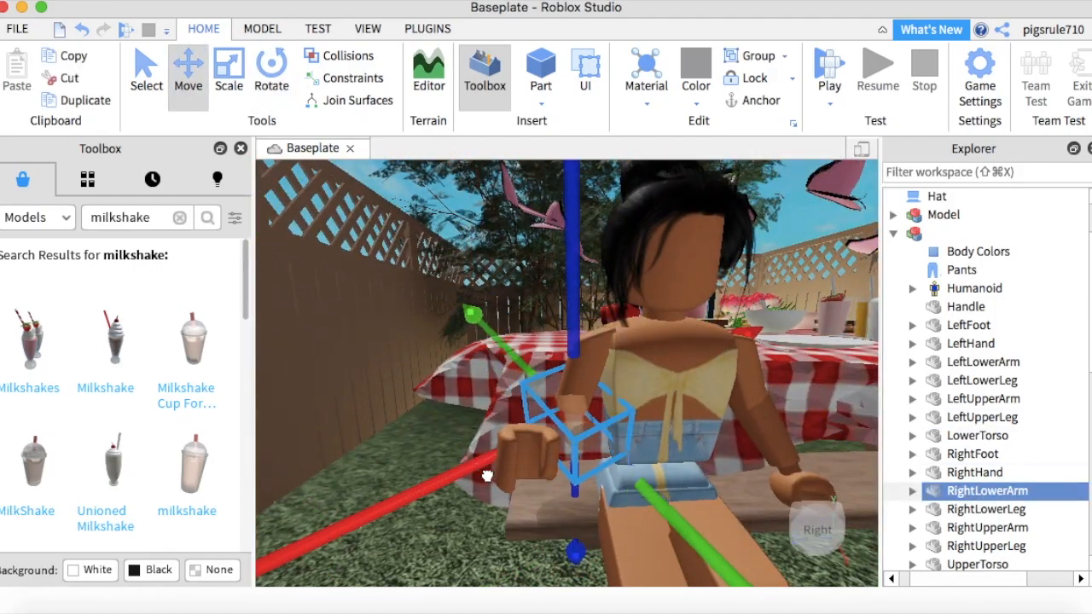
right_drag(720, 452, 716, 451)
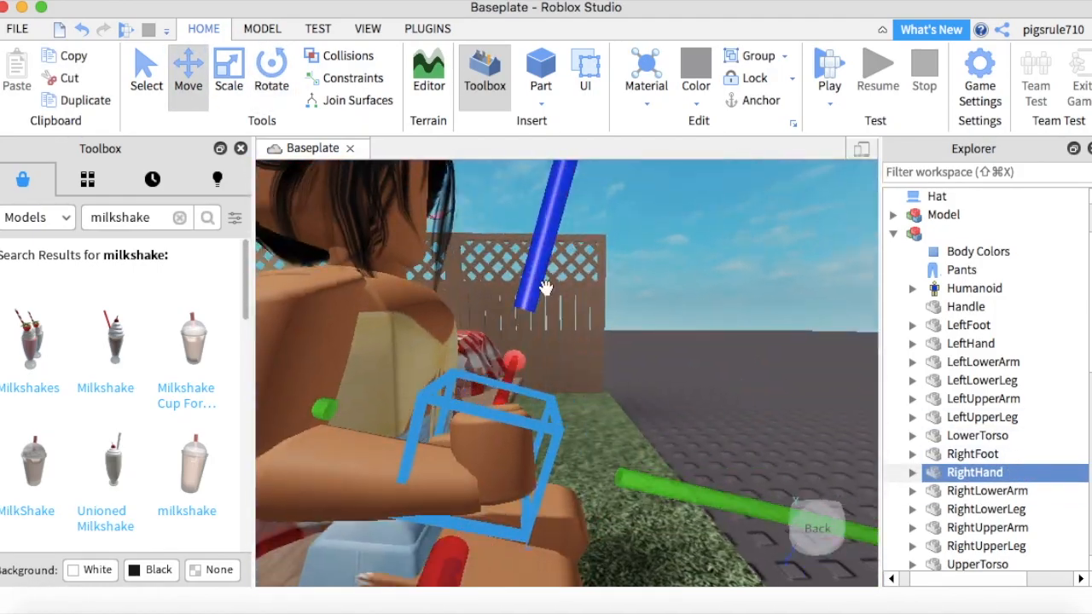
right_drag(698, 492, 577, 307)
scroll(645, 263, down, 5)
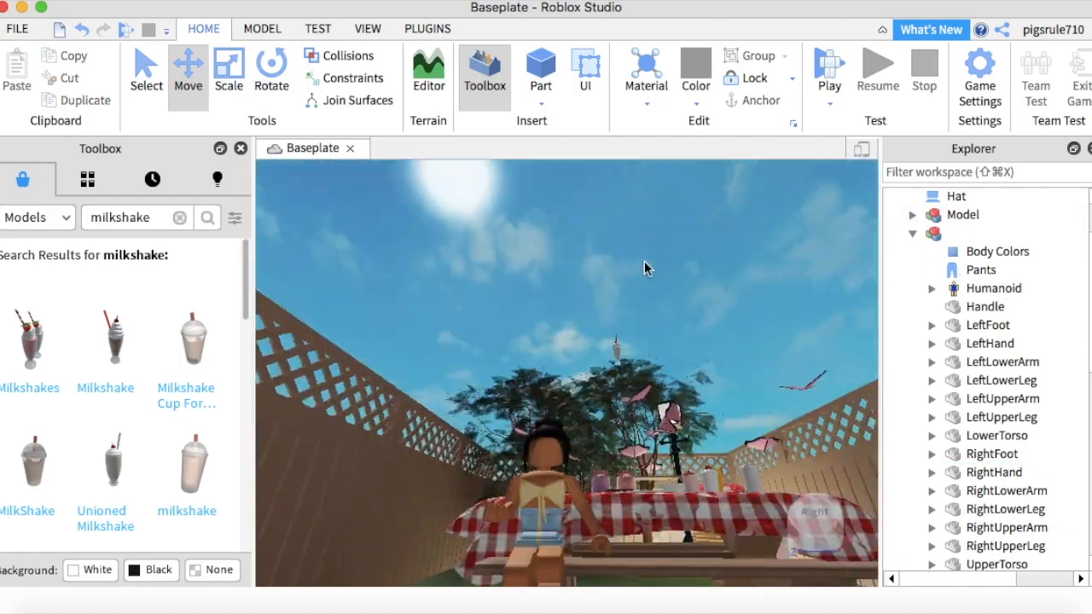
Move the Shake model down from above the trees to the avatar's right hand
click(614, 303)
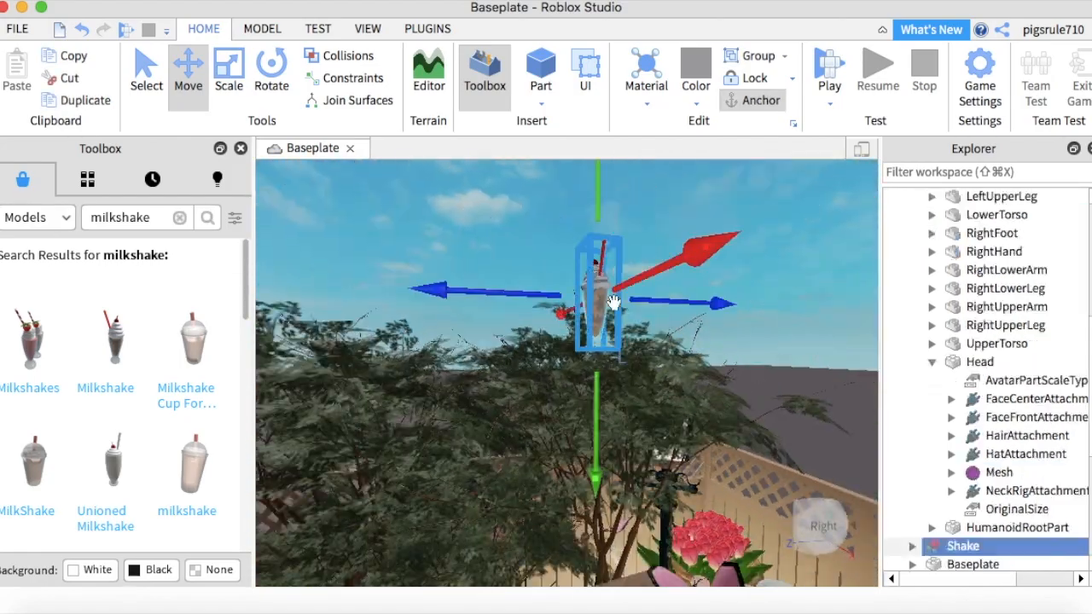
scroll(614, 303, down, 5)
right_drag(613, 303, 590, 358)
drag(589, 358, 386, 529)
right_drag(619, 563, 382, 518)
scroll(382, 518, up, 5)
scroll(349, 351, up, 5)
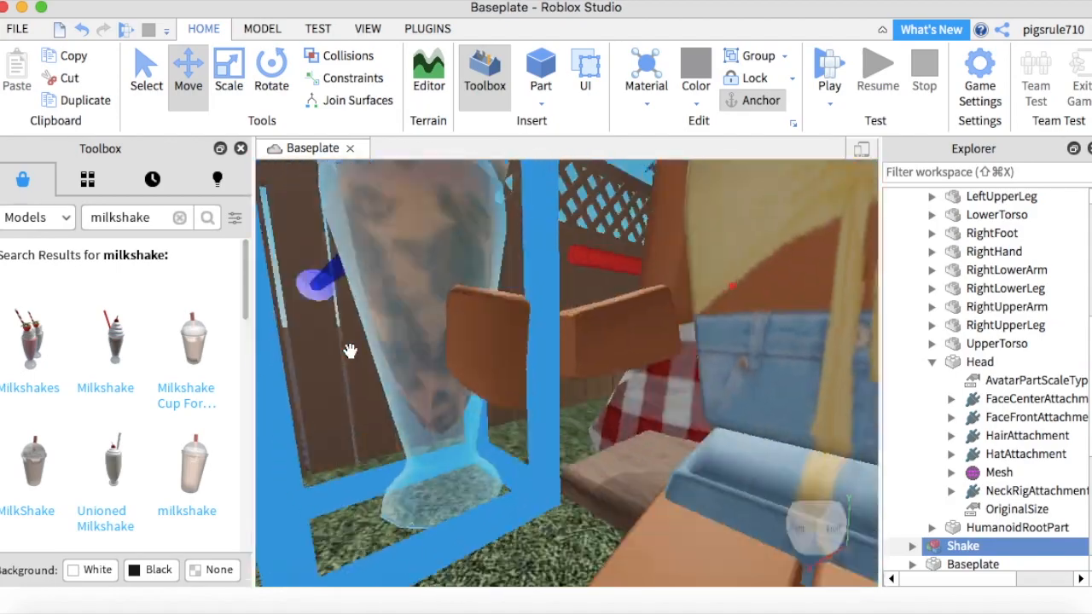
Scale down the Shake and reposition it so it fits in the avatar's right hand
scroll(349, 350, down, 8)
click(229, 71)
drag(683, 312, 636, 315)
click(188, 72)
scroll(630, 327, up, 5)
right_drag(630, 327, 630, 326)
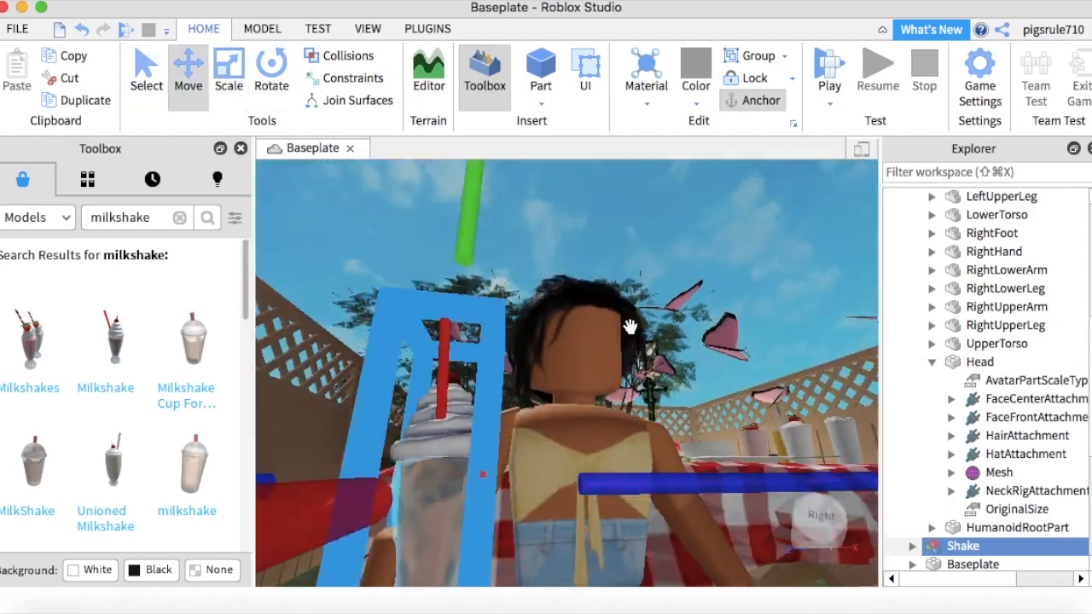
key(super+4)
scroll(629, 327, down, 6)
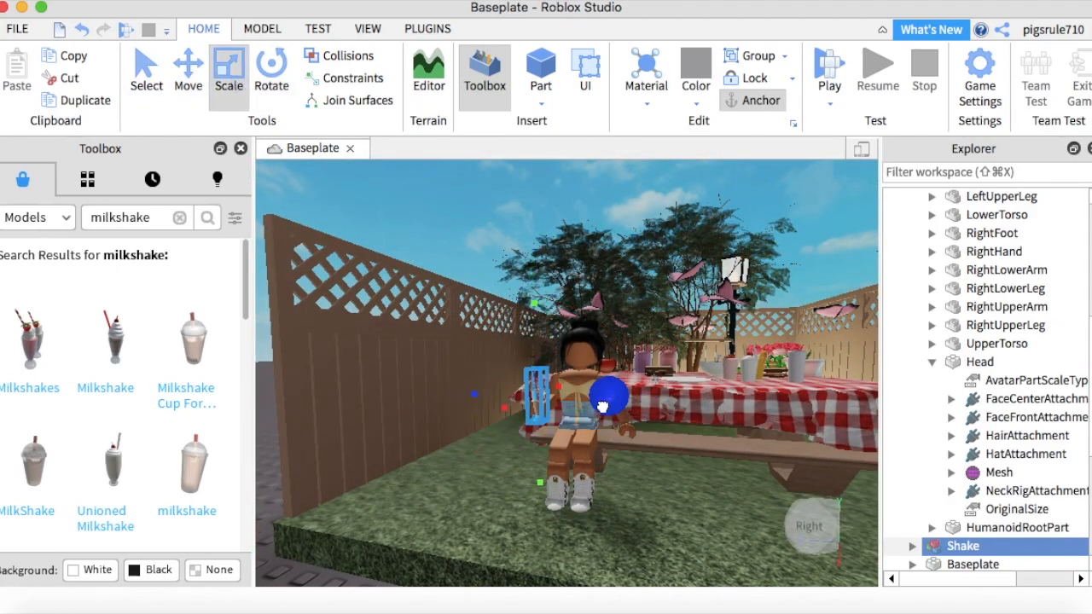
scroll(588, 407, up, 5)
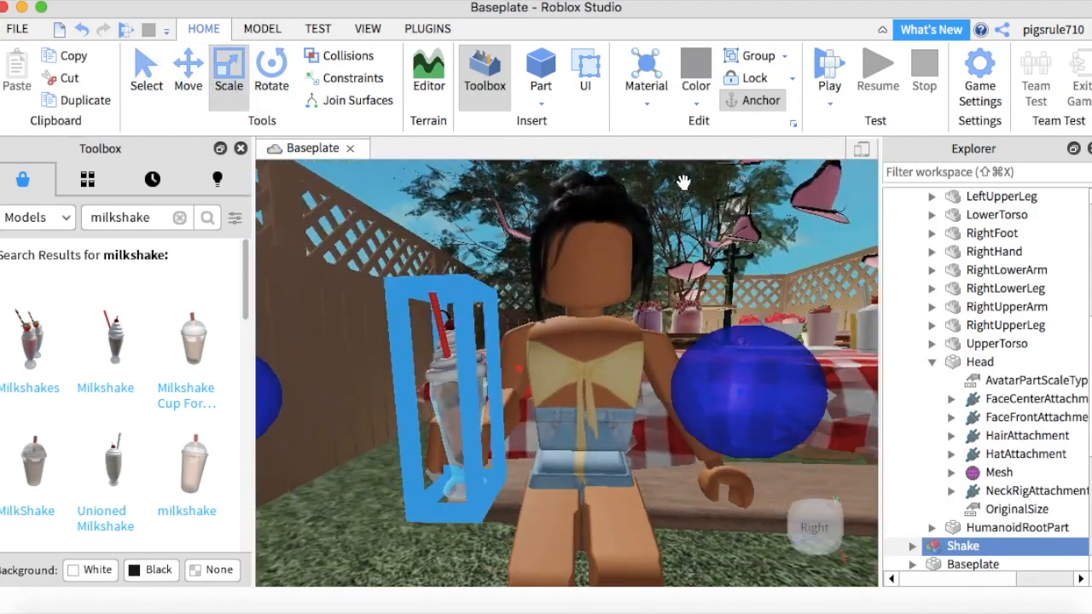
click(685, 183)
Examine the finished seated pose and the held milkshake from several angles
scroll(685, 183, down, 3)
right_drag(461, 226, 1038, 100)
scroll(446, 199, down, 4)
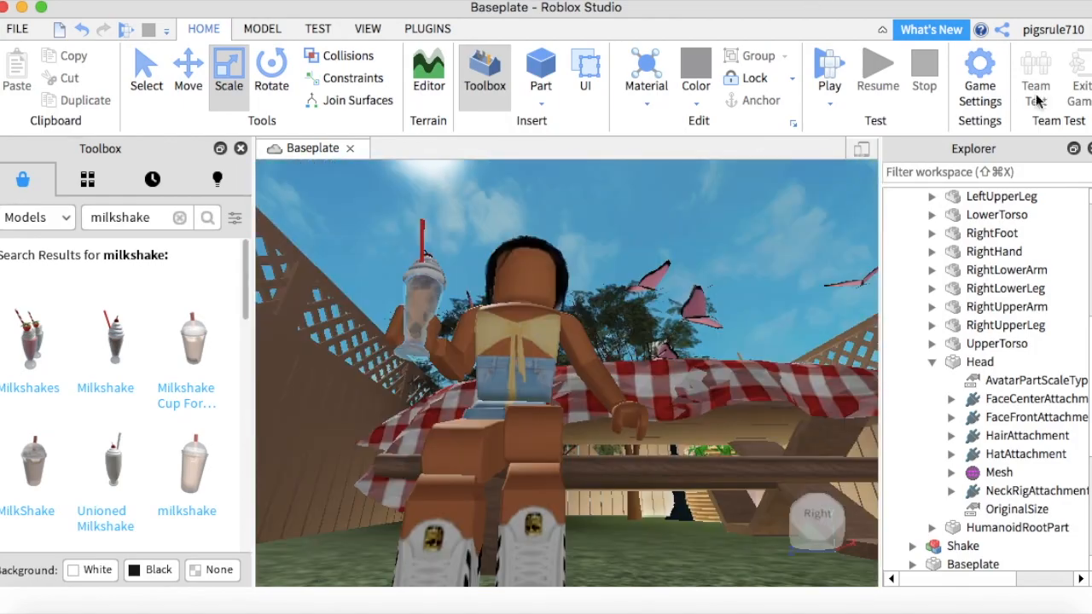
scroll(1005, 151, down, 4)
scroll(818, 254, up, 5)
scroll(818, 253, down, 4)
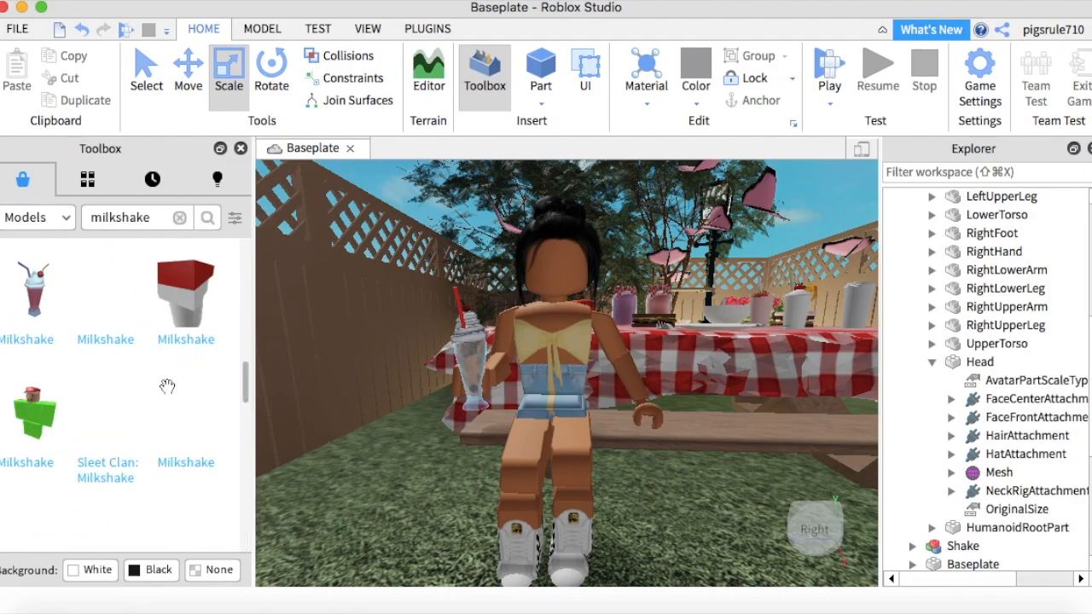
right_drag(331, 388, 332, 388)
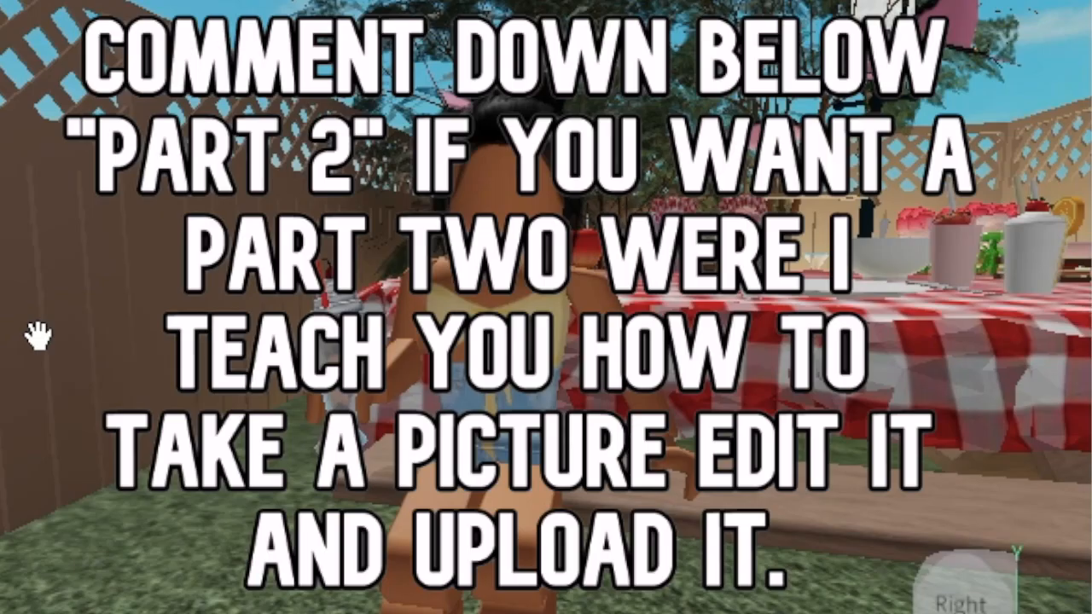